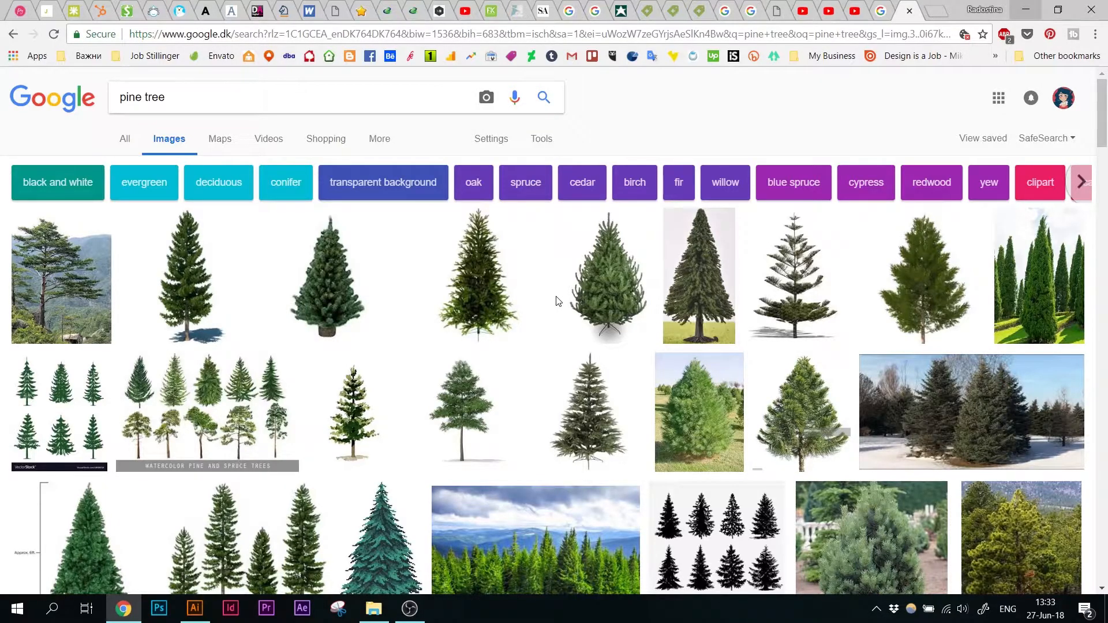
Browse the pine tree image results and examine the flat geometric pine clipart along with its related illustrations
scroll(557, 300, "down", 20)
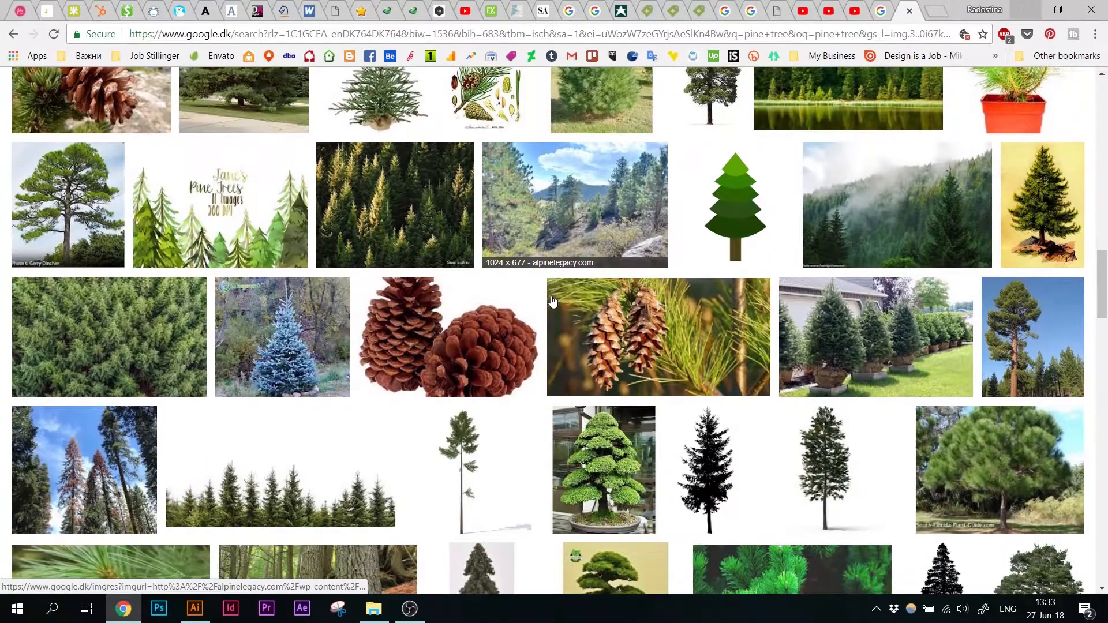
scroll(553, 301, "down", 2)
scroll(738, 219, "up", 1)
left_click(745, 175)
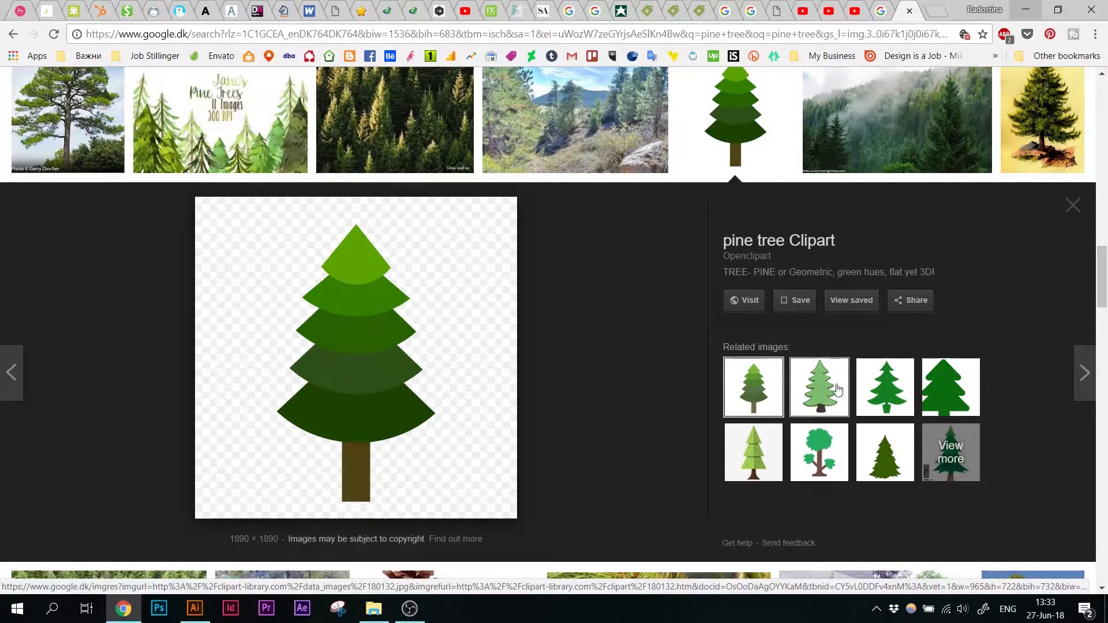
left_click(884, 400)
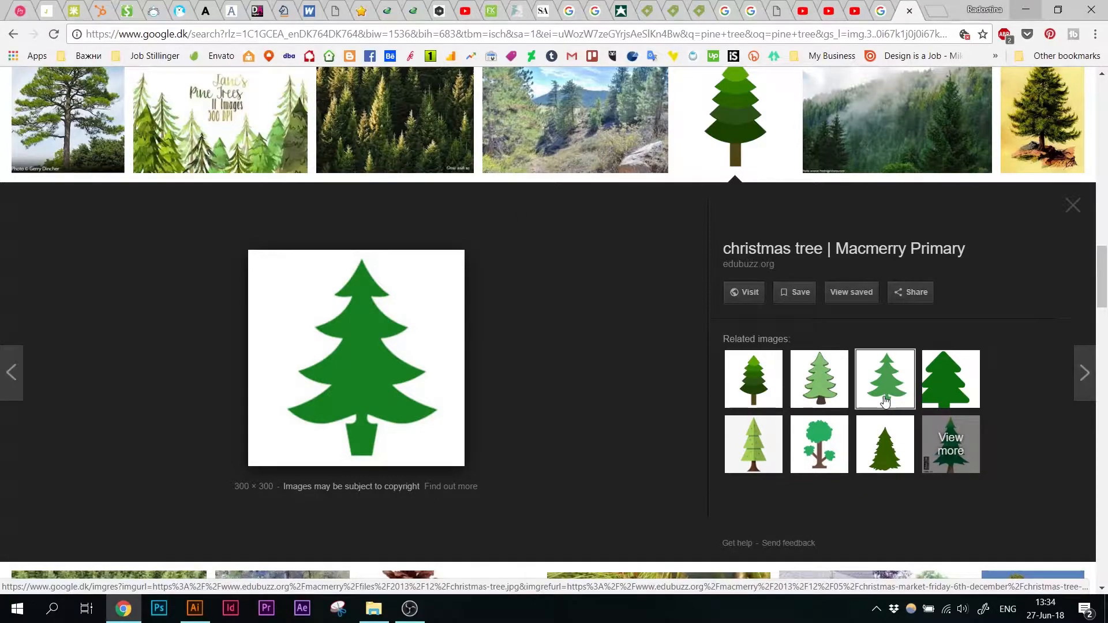
left_click(765, 448)
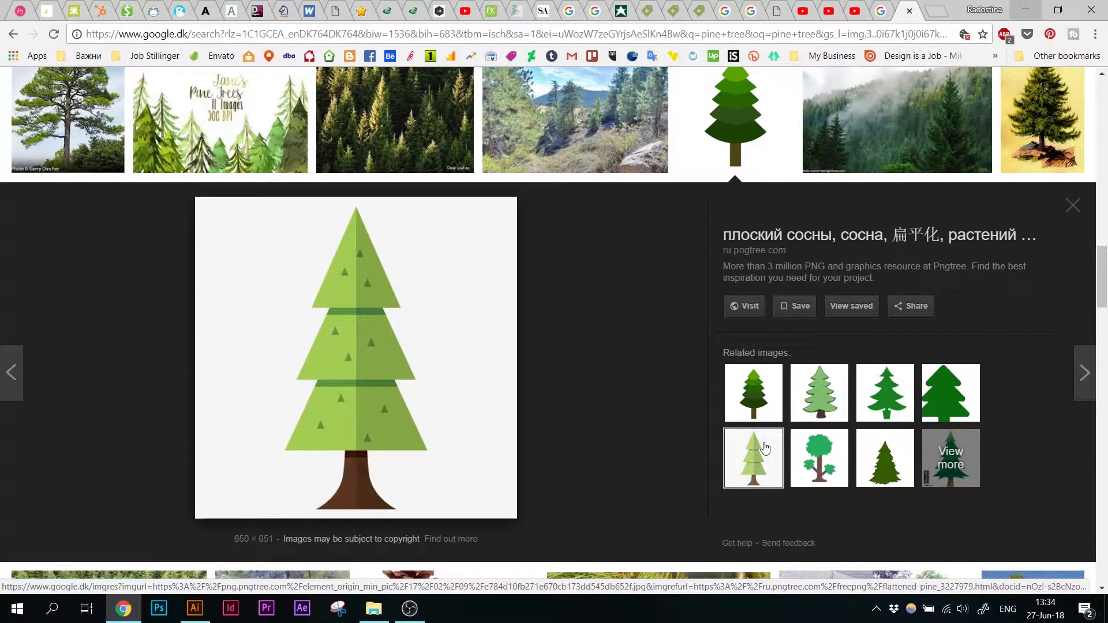
left_click(756, 411)
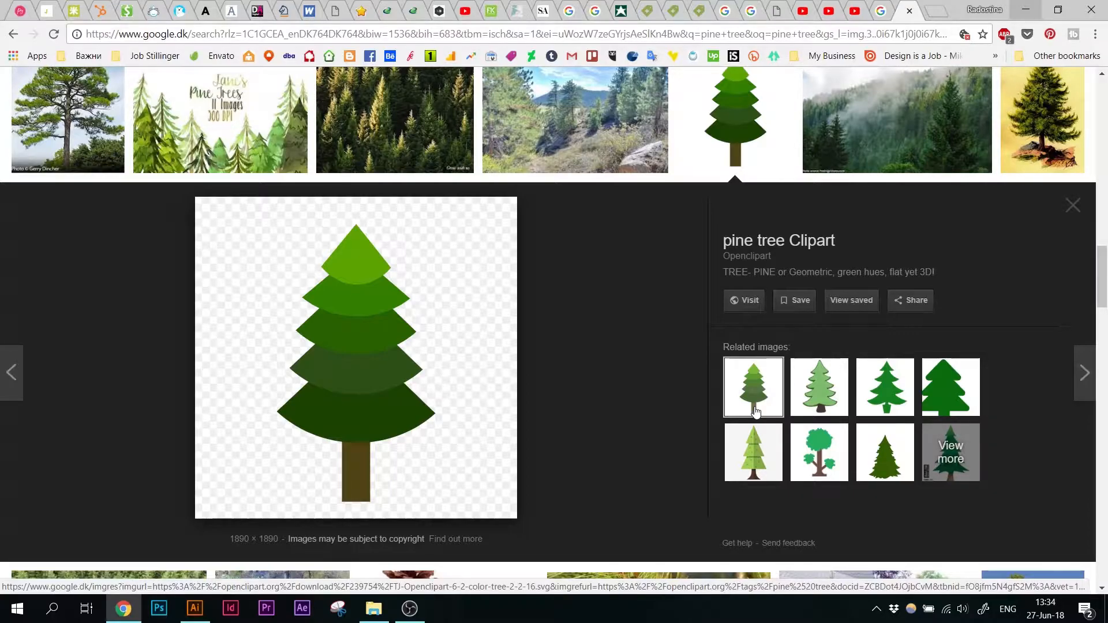
scroll(754, 408, "down", 6)
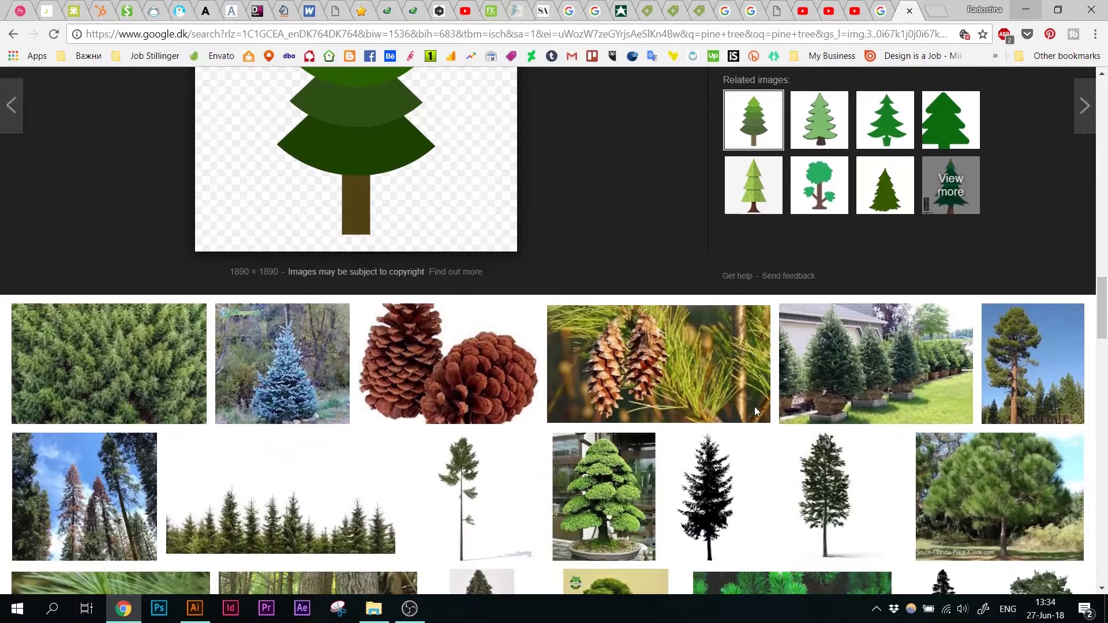
scroll(755, 412, "up", 5)
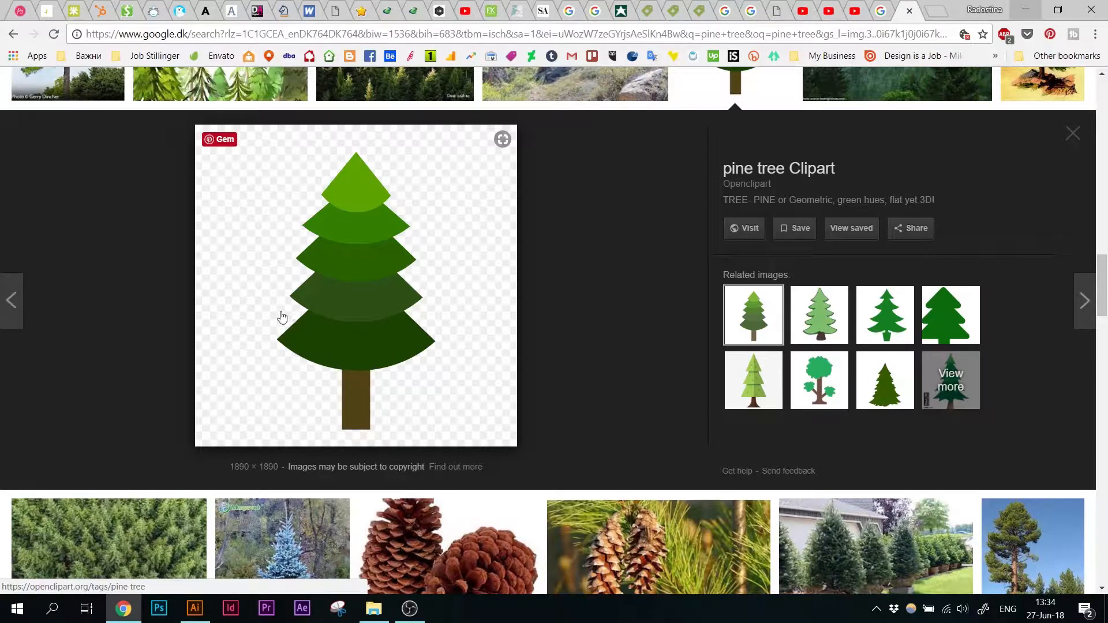
scroll(271, 326, "up", 10)
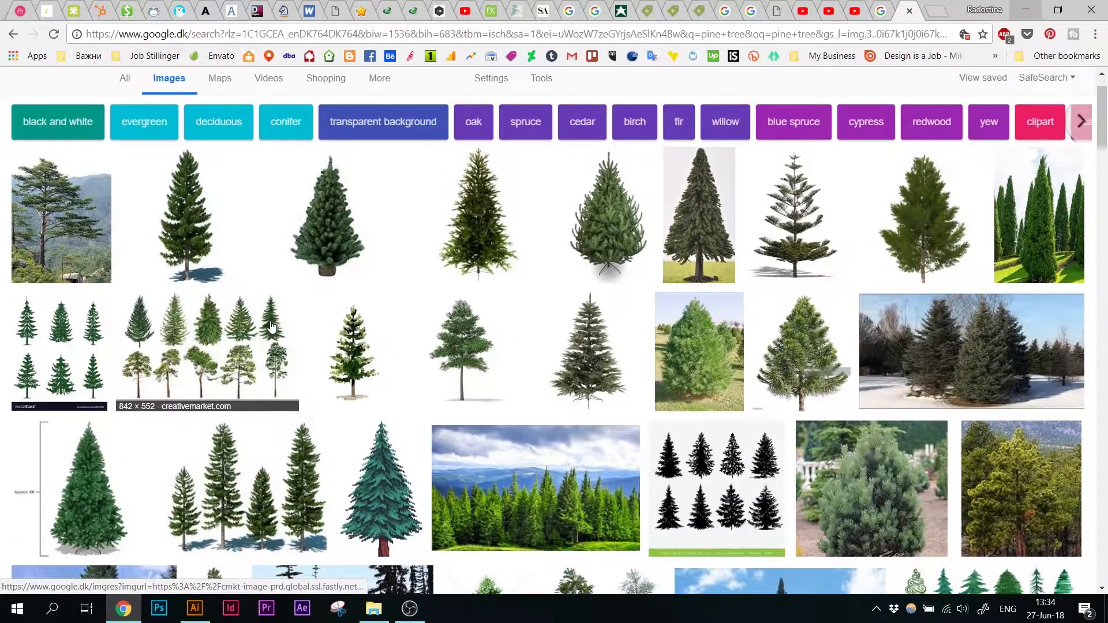
Examine the single pine tree photo and the forest photos to study the natural shape of pines
left_click(173, 228)
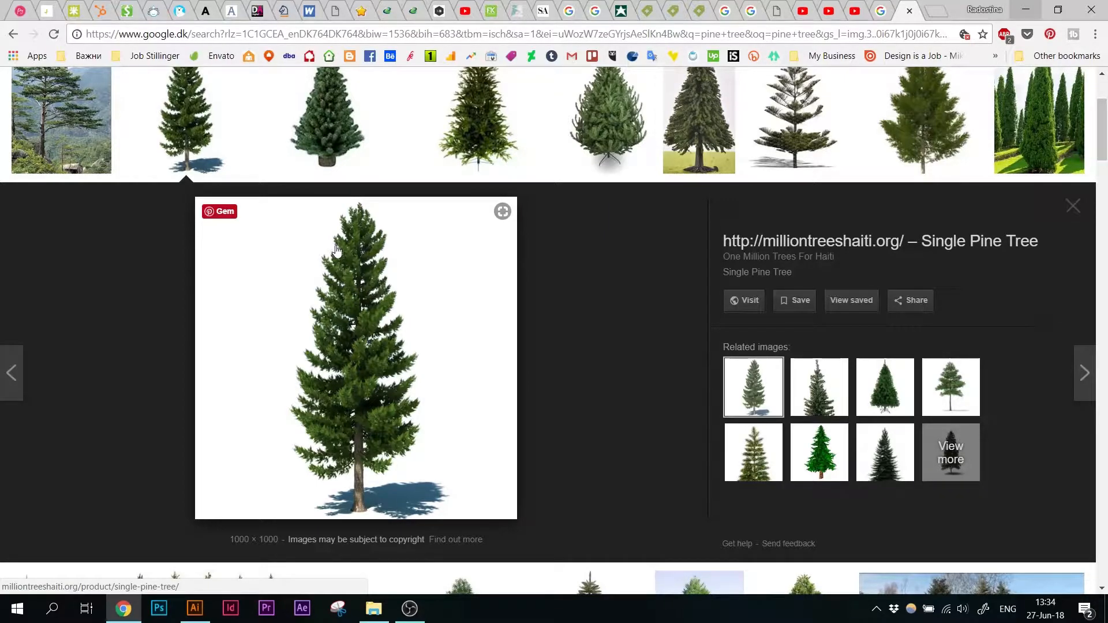
left_click(796, 388)
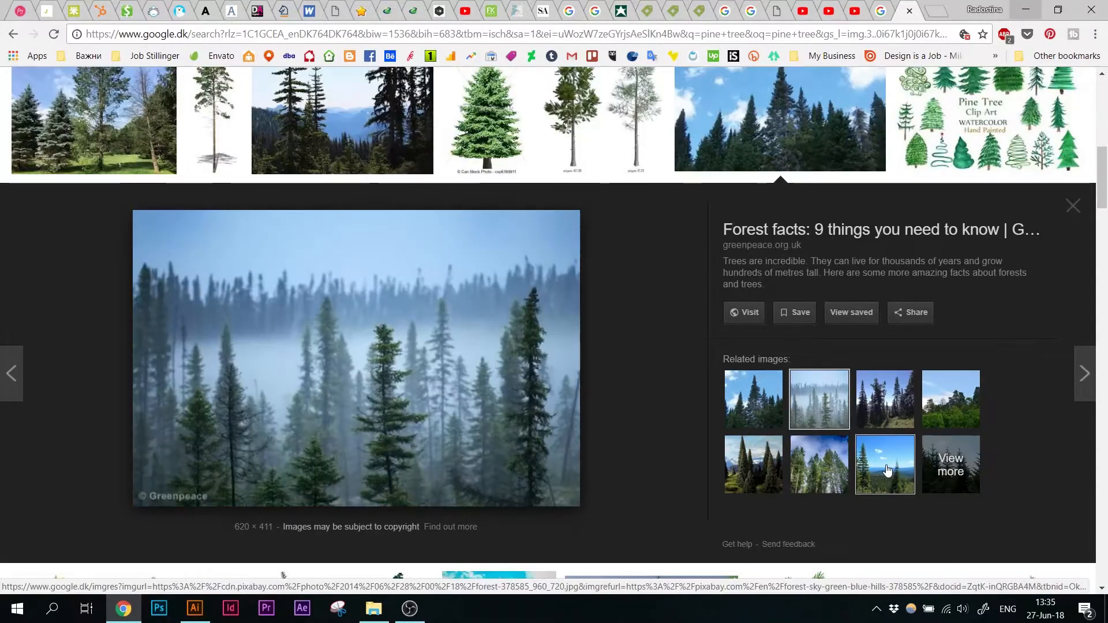
left_click(887, 469)
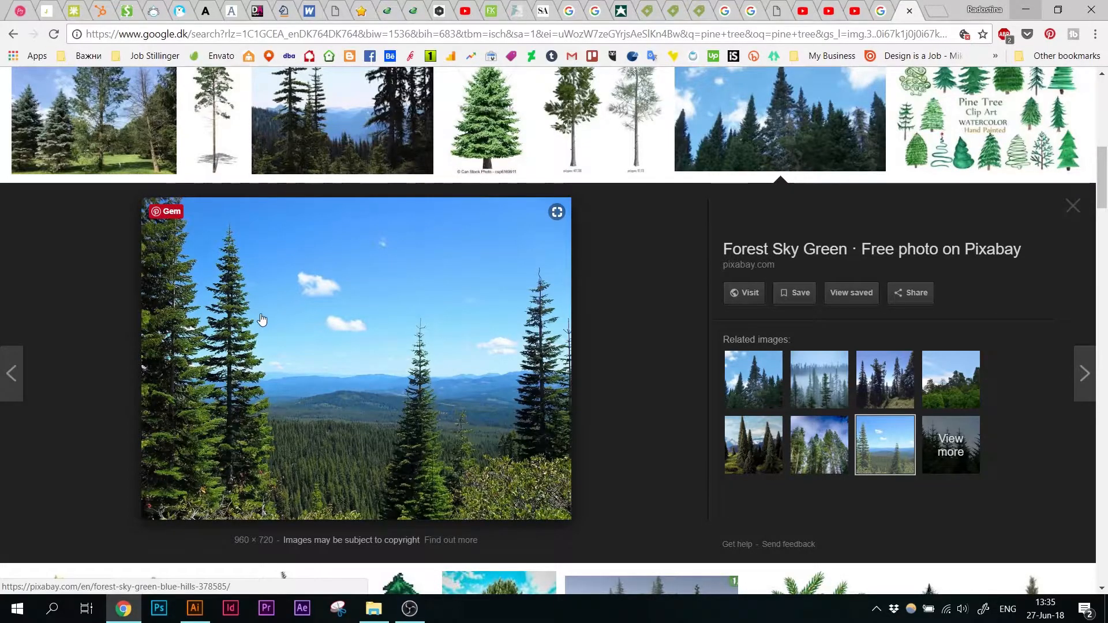
scroll(264, 319, "up", 3)
Compare the watercolor pine clipart, the black pine silhouettes and the flat geometric pine clipart
left_click(1005, 323)
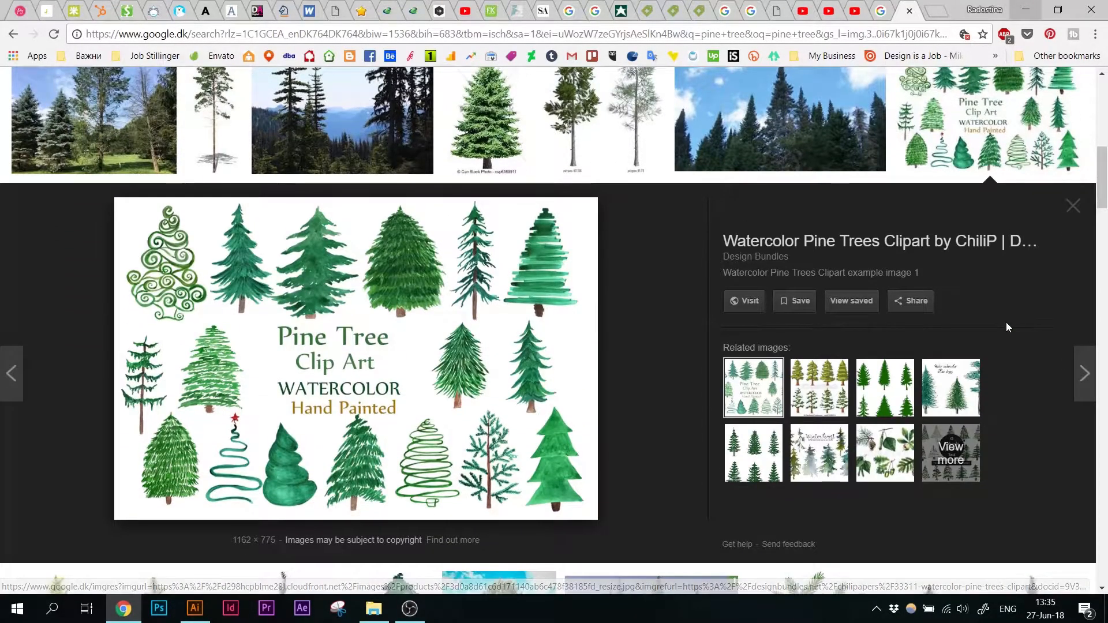
scroll(961, 324, "up", 5)
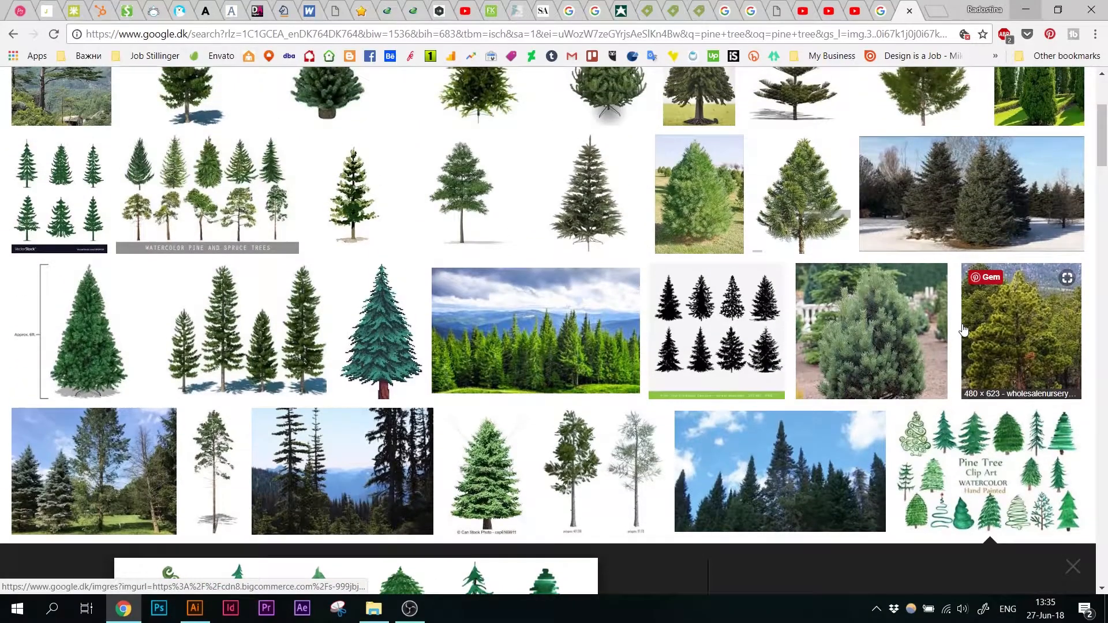
left_click(716, 329)
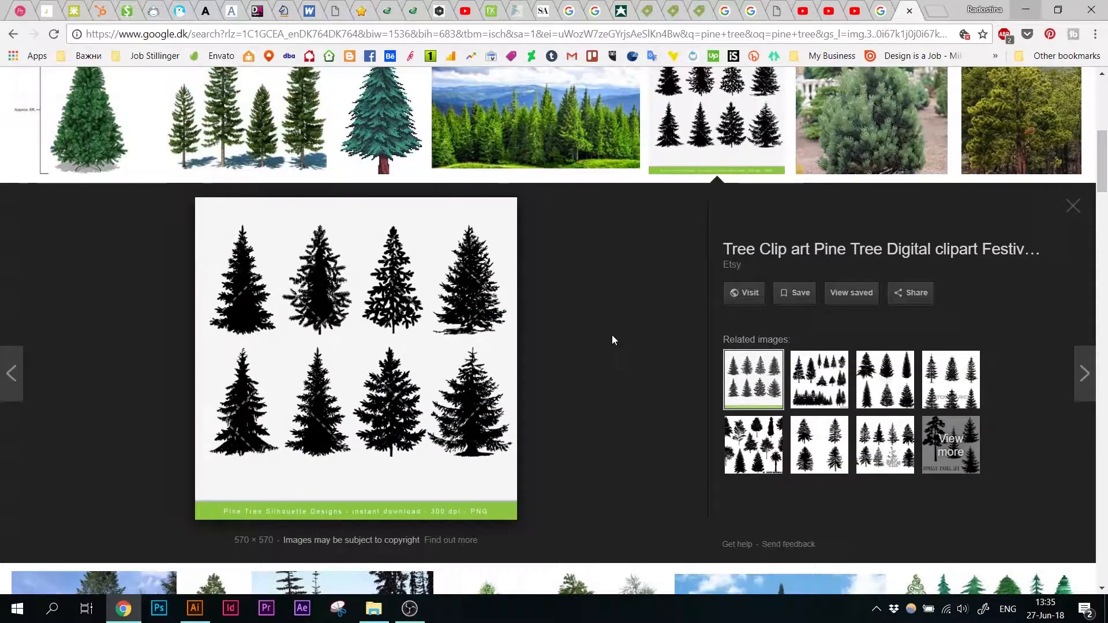
scroll(612, 340, "down", 8)
scroll(613, 340, "down", 8)
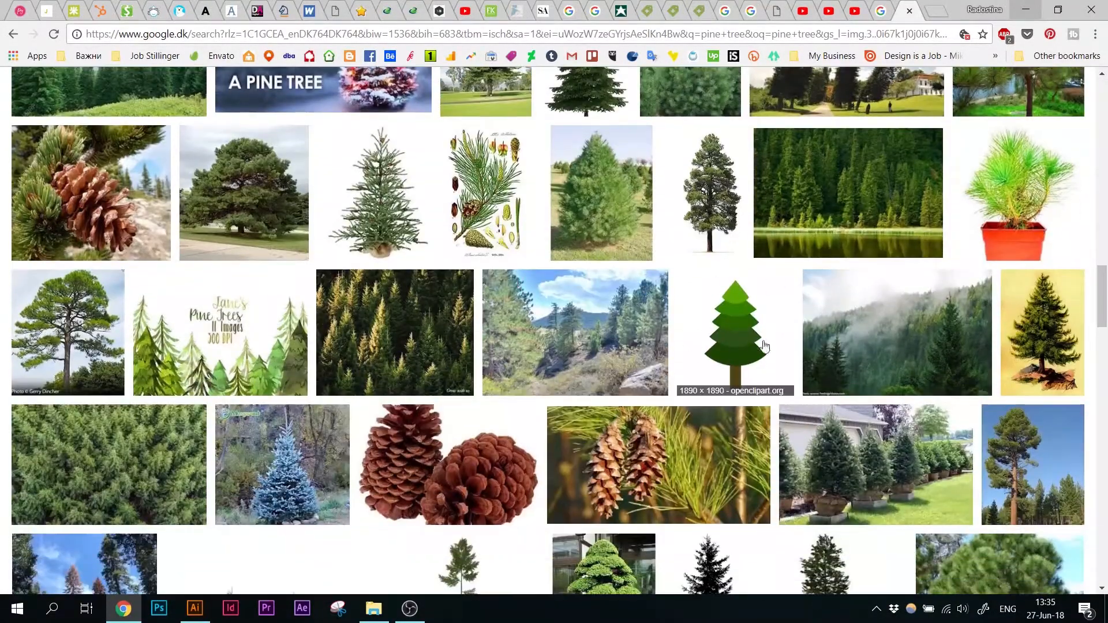
left_click(751, 341)
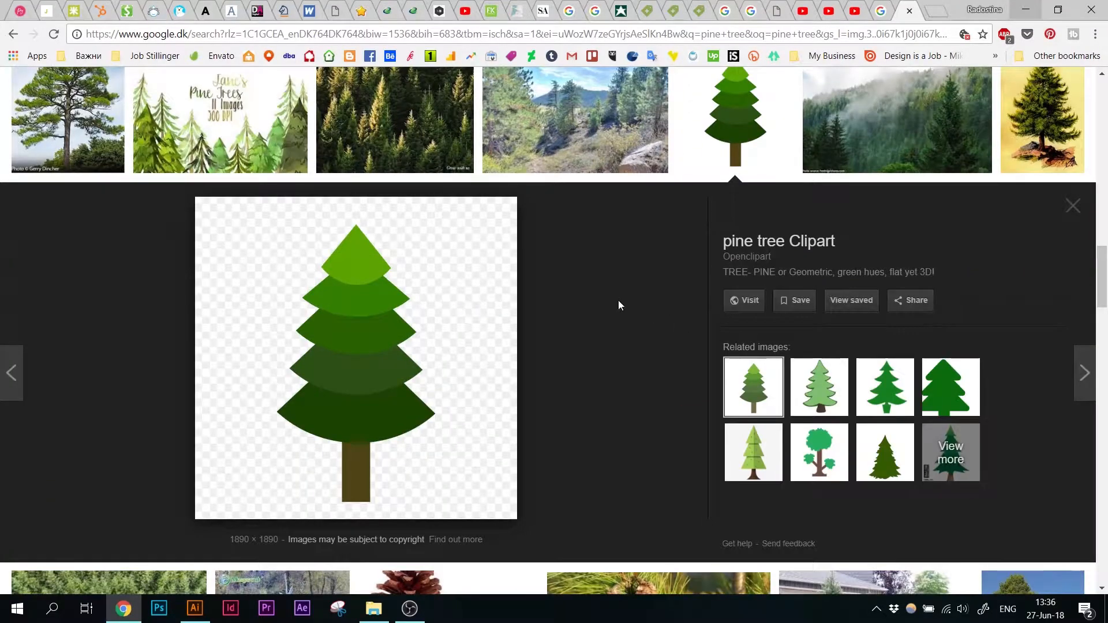
Examine the realistic pine and fir cutouts and the mountain pine forest photo for their outlines and branch structure
scroll(618, 302, "up", 8)
scroll(616, 302, "up", 4)
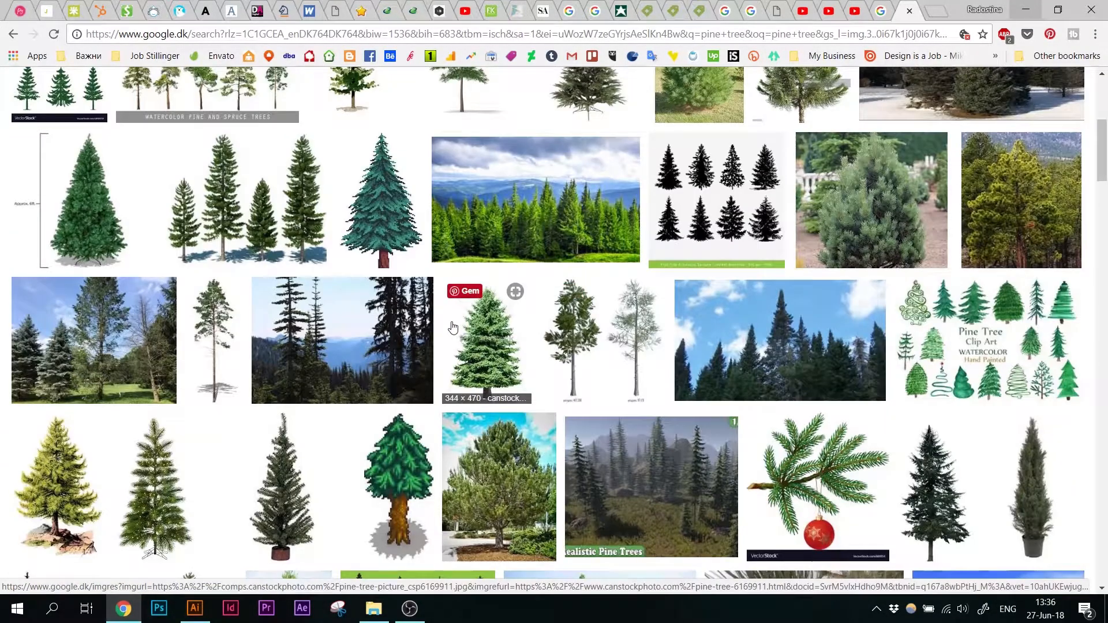
scroll(475, 342, "up", 3)
scroll(476, 338, "up", 1)
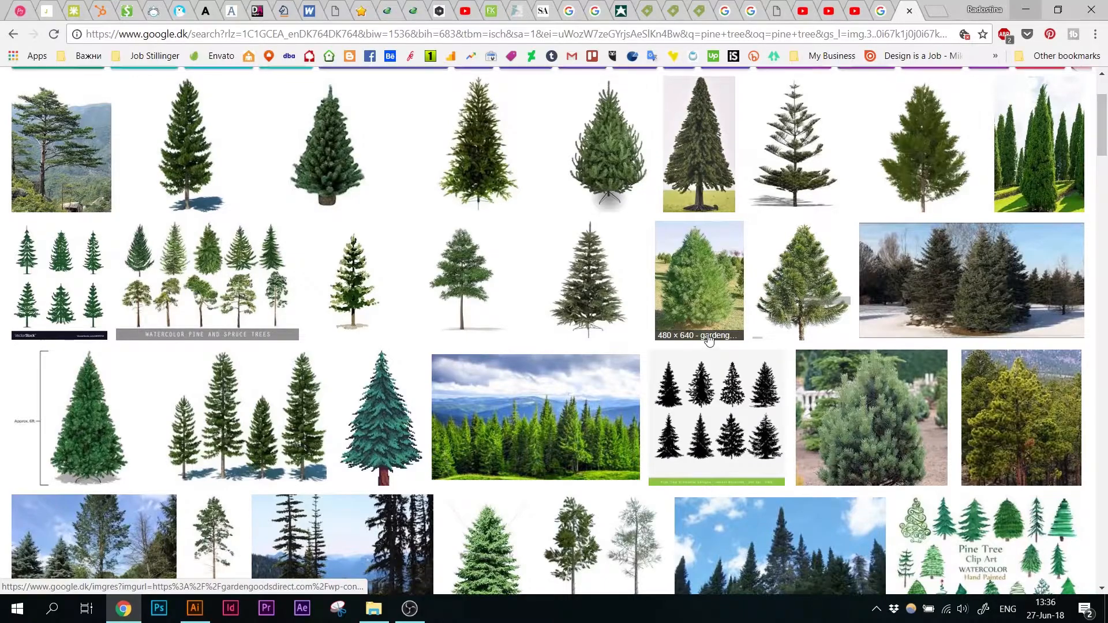
left_click(587, 289)
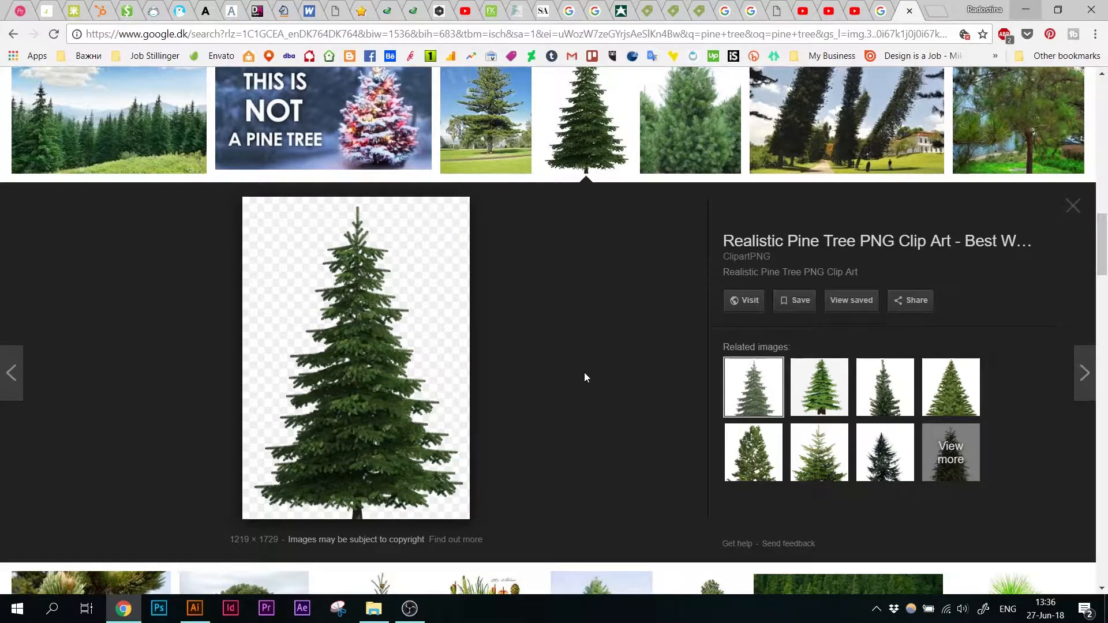
left_click(825, 443)
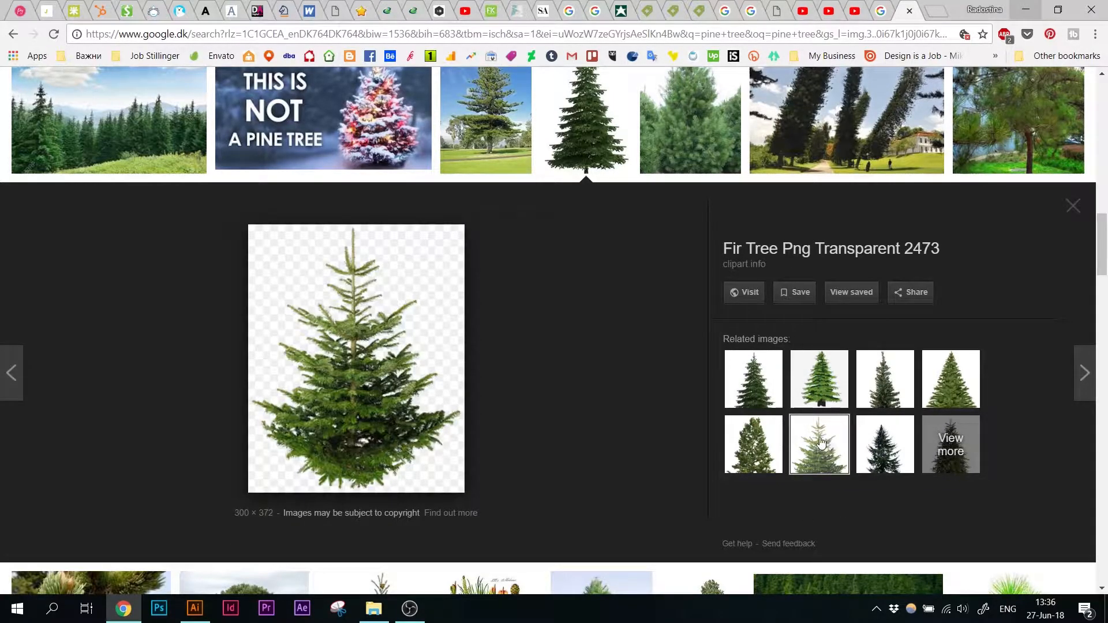
left_click(105, 148)
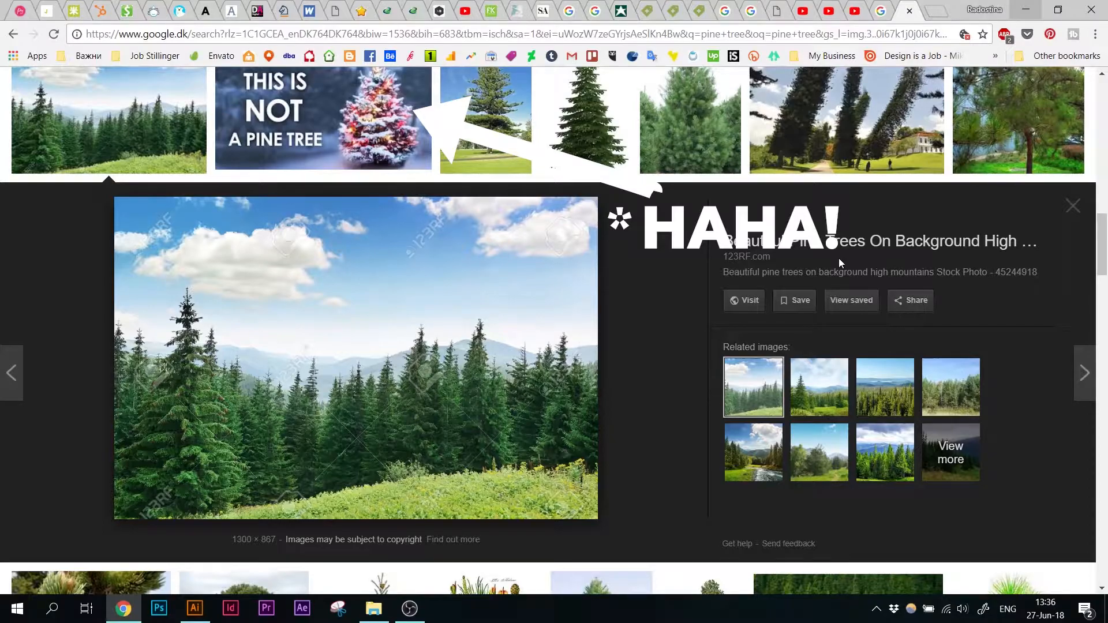
scroll(842, 262, "up", 5)
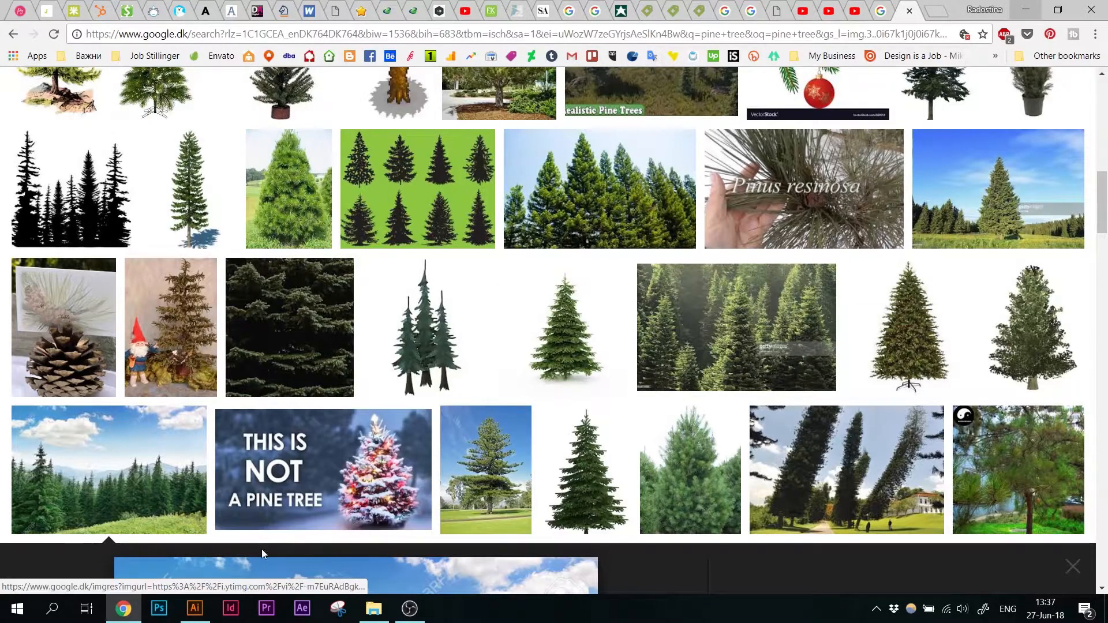
Switch to Illustrator and bring up the blank Untitled-1 document
left_click(187, 618)
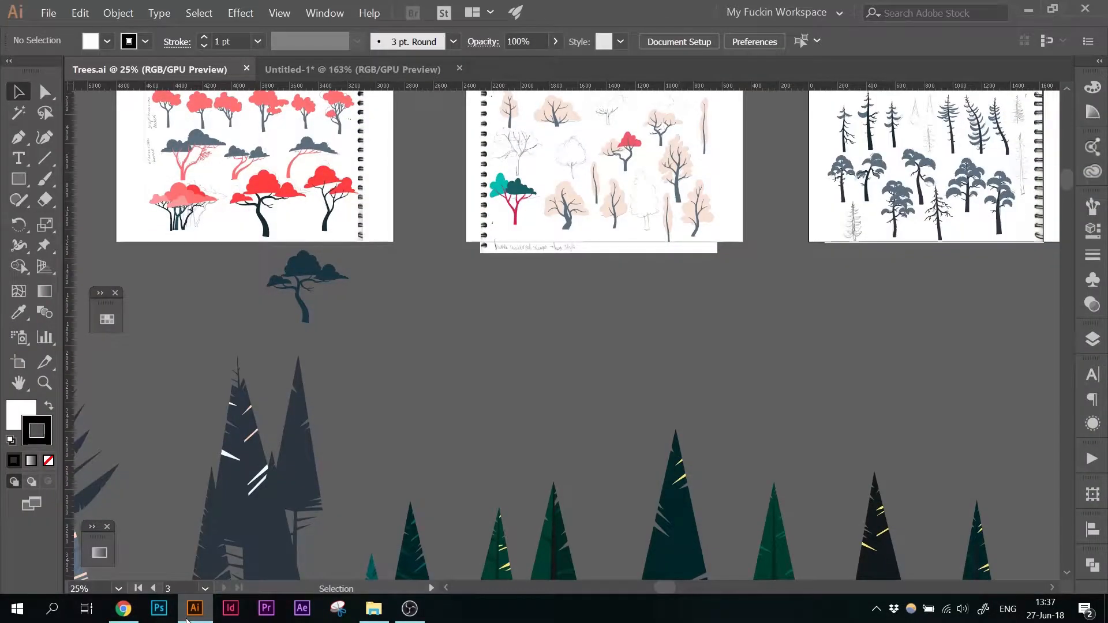
scroll(724, 293, "up", 1)
scroll(724, 293, "down", 1)
left_click(351, 75)
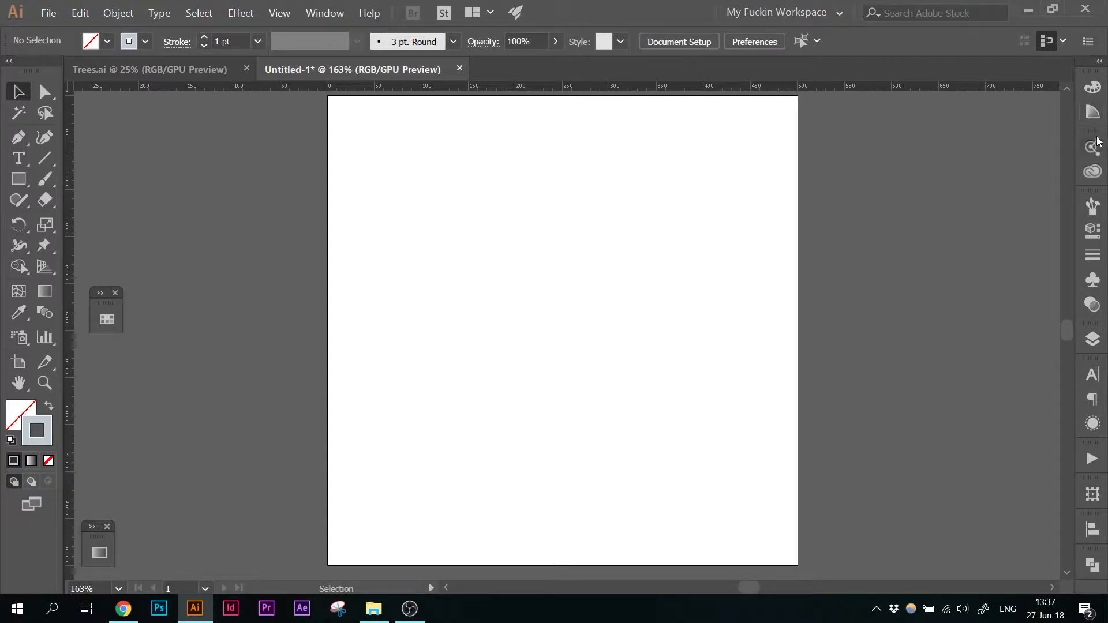
Set the stroke color to black (000000), with no fill
left_click(1093, 87)
left_click(890, 198)
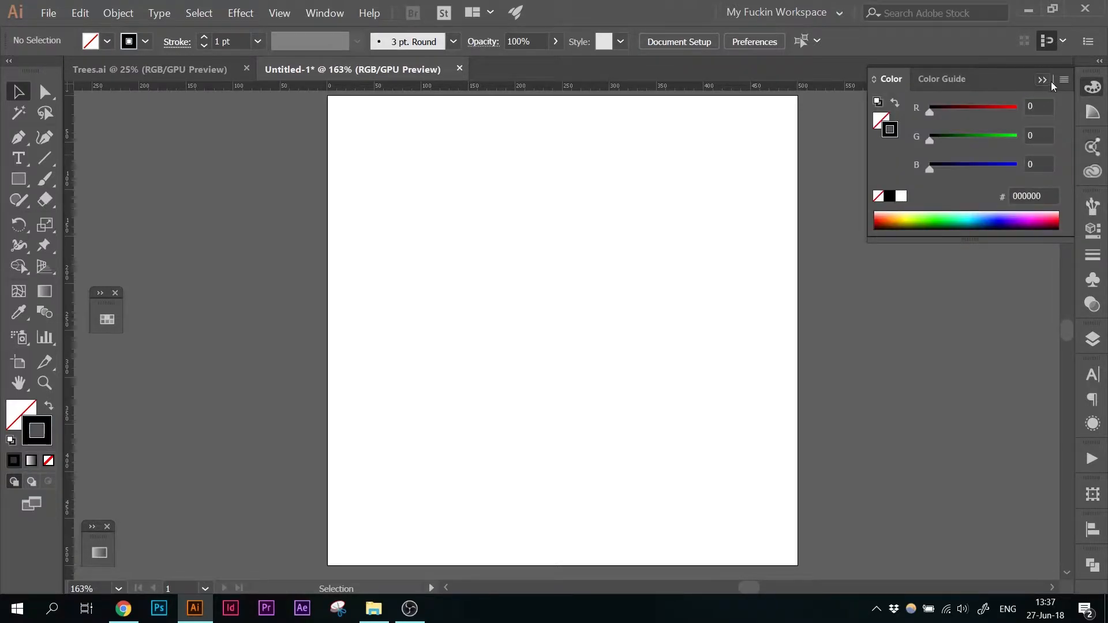
left_click(1042, 80)
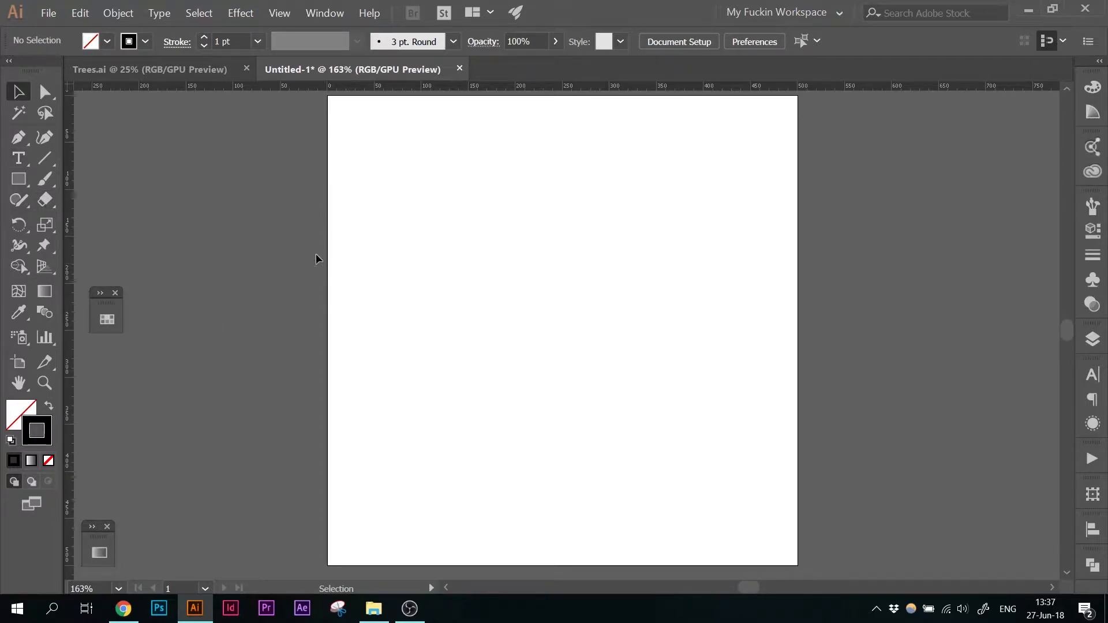
Create a triangle on the artboard with the Star tool, using 3 points, Radius 1 of 25 px and Radius 2 of 50 px
left_click(17, 181)
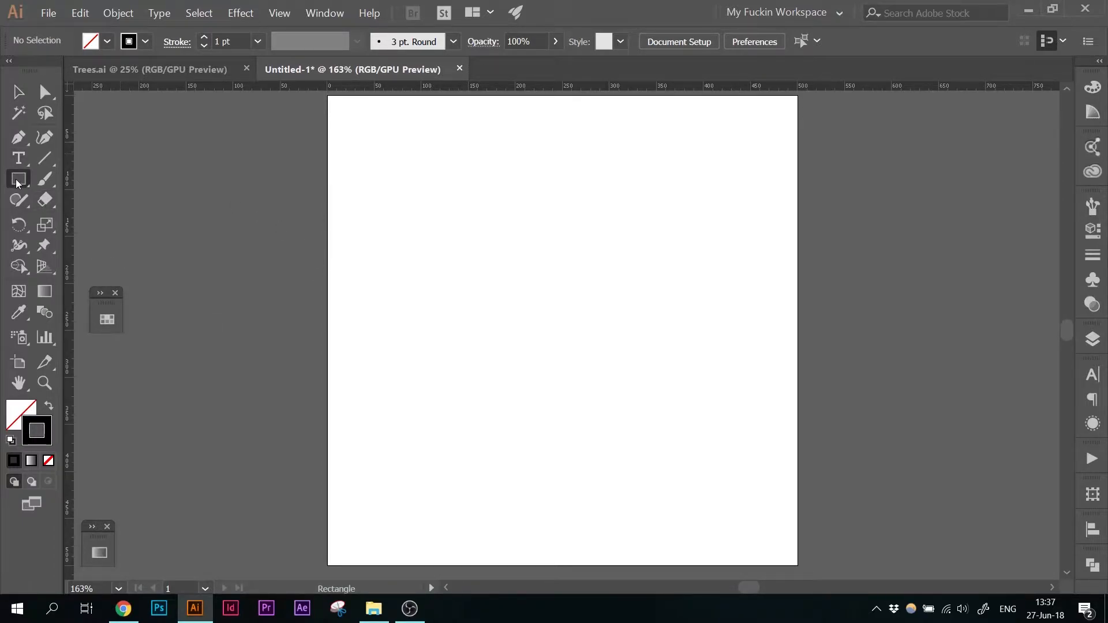
left_click(19, 183)
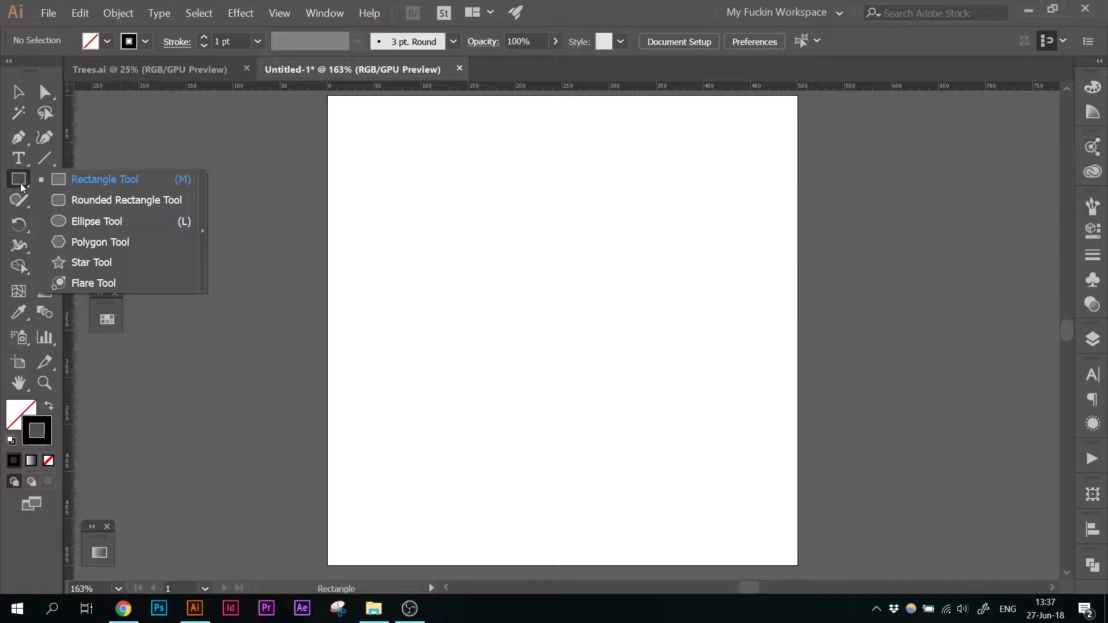
left_click(92, 269)
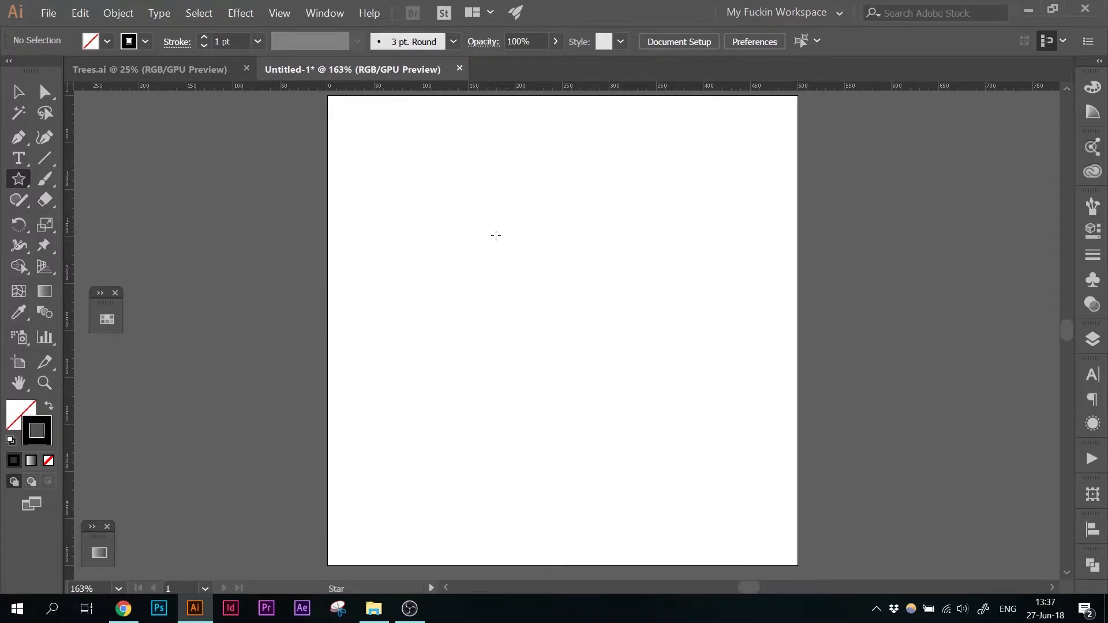
left_click(495, 236)
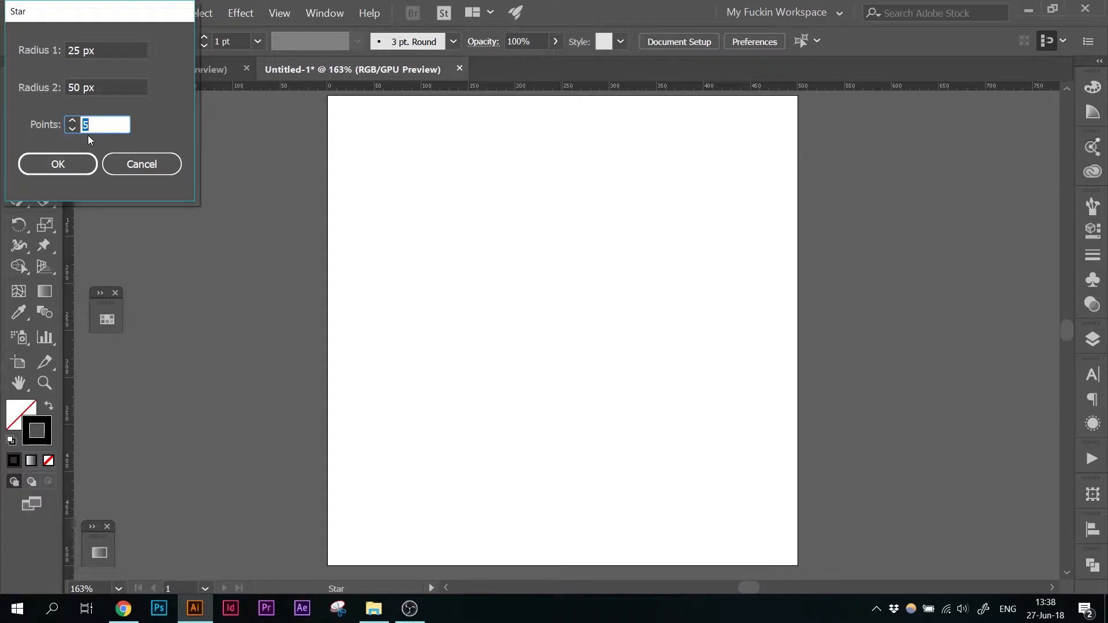
type("3")
left_click(61, 168)
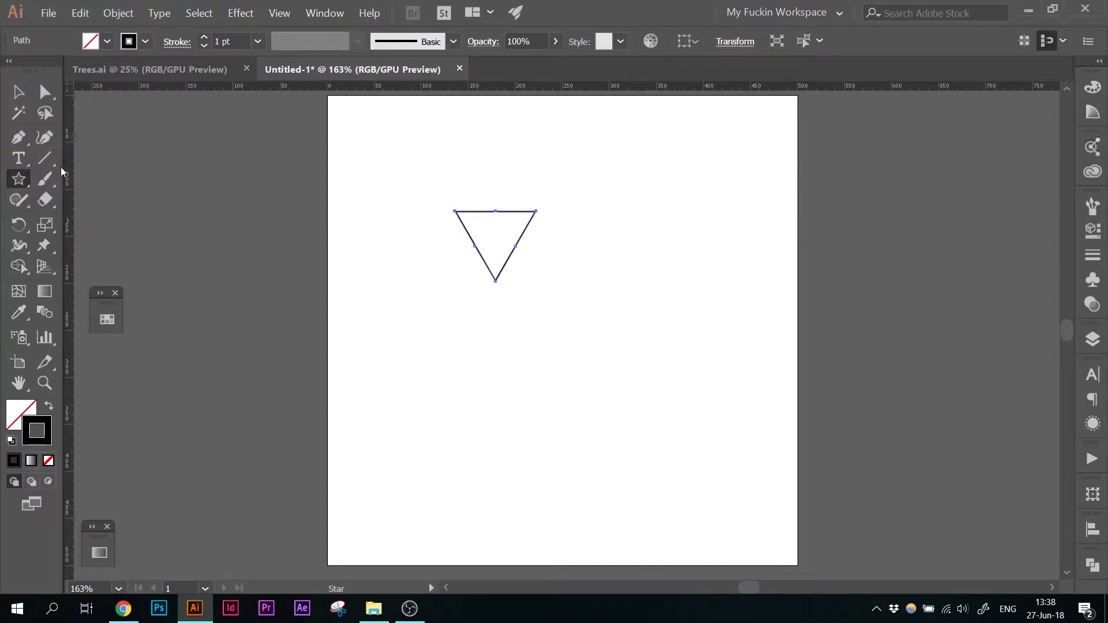
Turn the triangle so its tip points up and stretch it into a tall, narrow shape near the middle of the artboard
key("v")
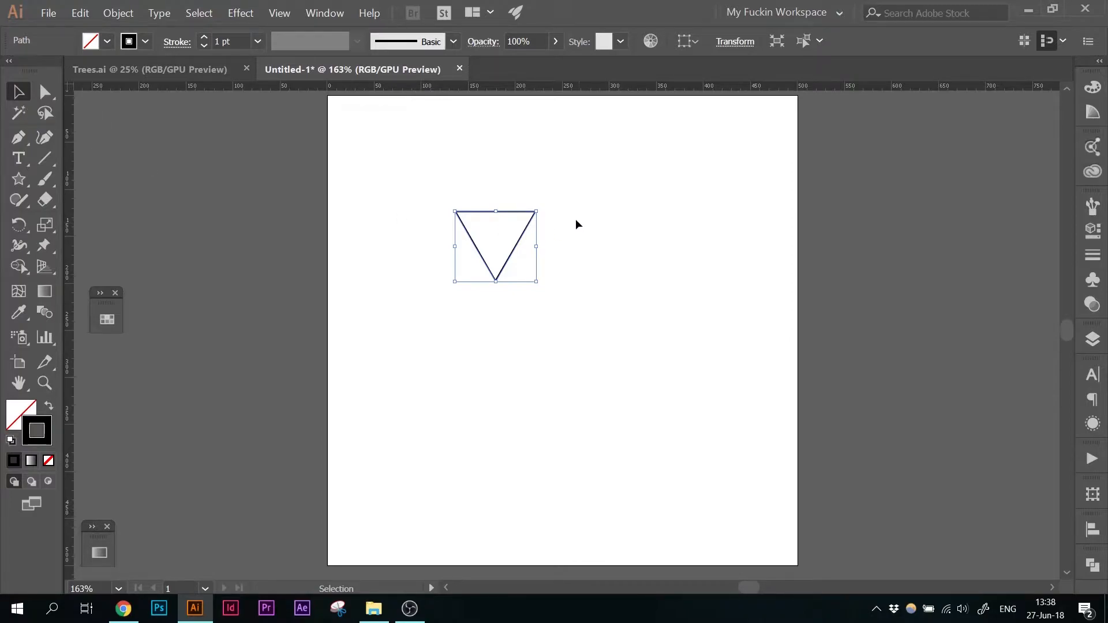
left_click_drag(539, 206, 468, 280)
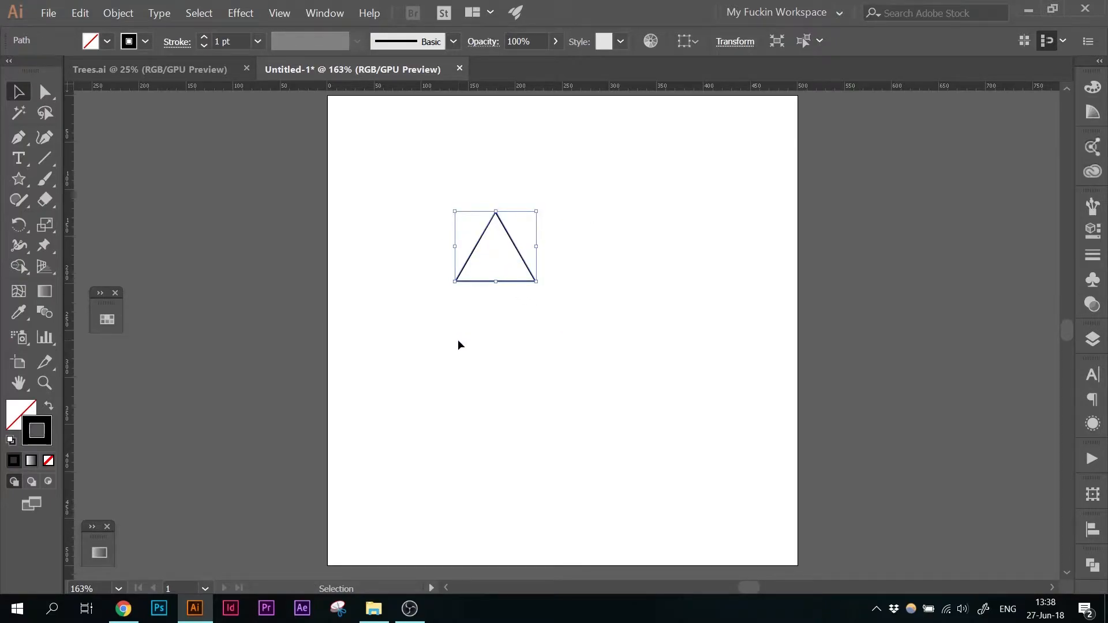
left_click(459, 345)
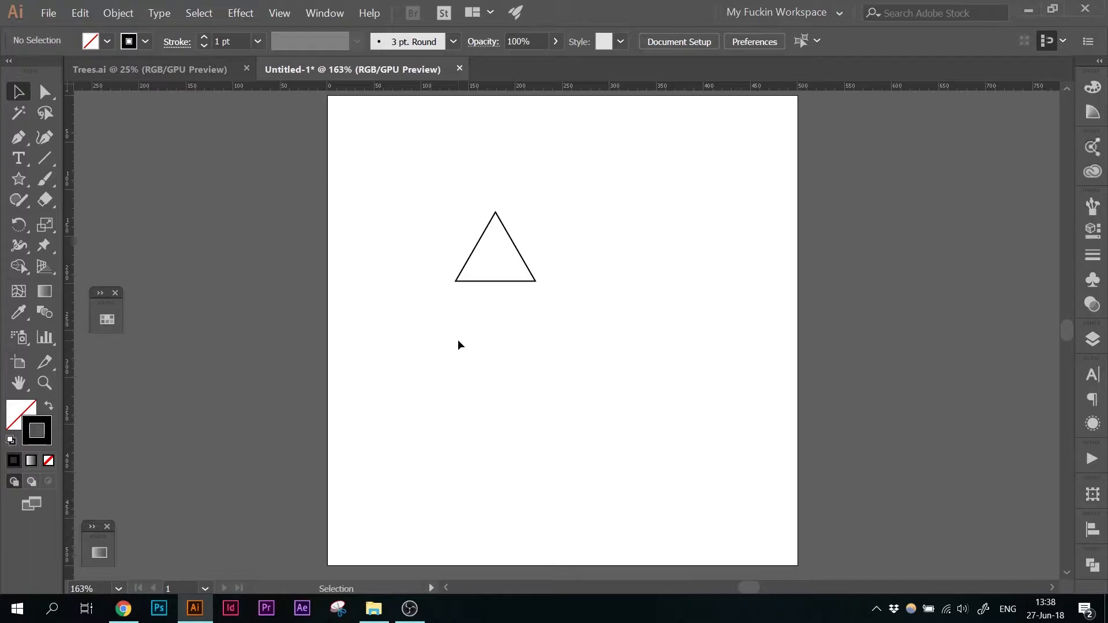
left_click_drag(512, 281, 557, 482)
left_click(662, 295)
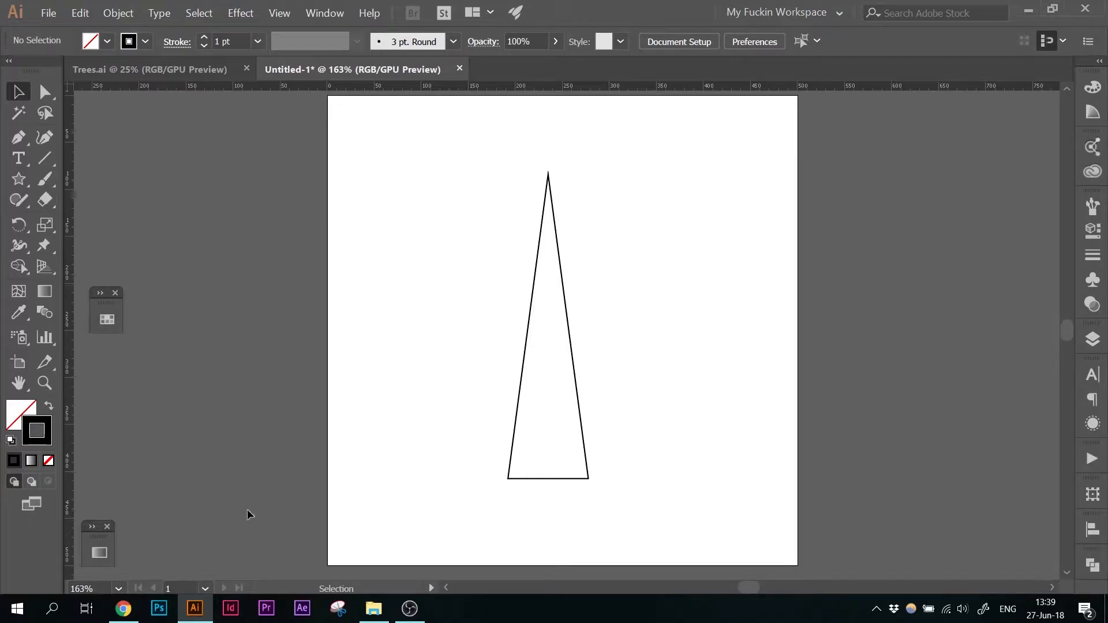
Switch to Chrome, bring up the Norway Spruce photo in the pine tree image results, and return to Illustrator
left_click(122, 608)
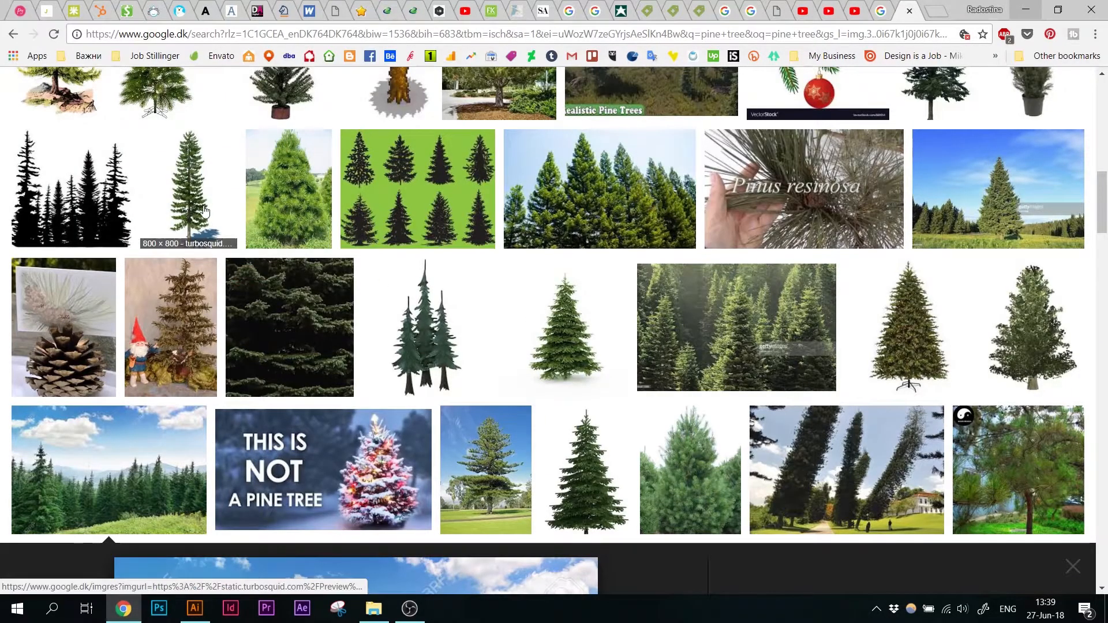
scroll(381, 287, "up", 10)
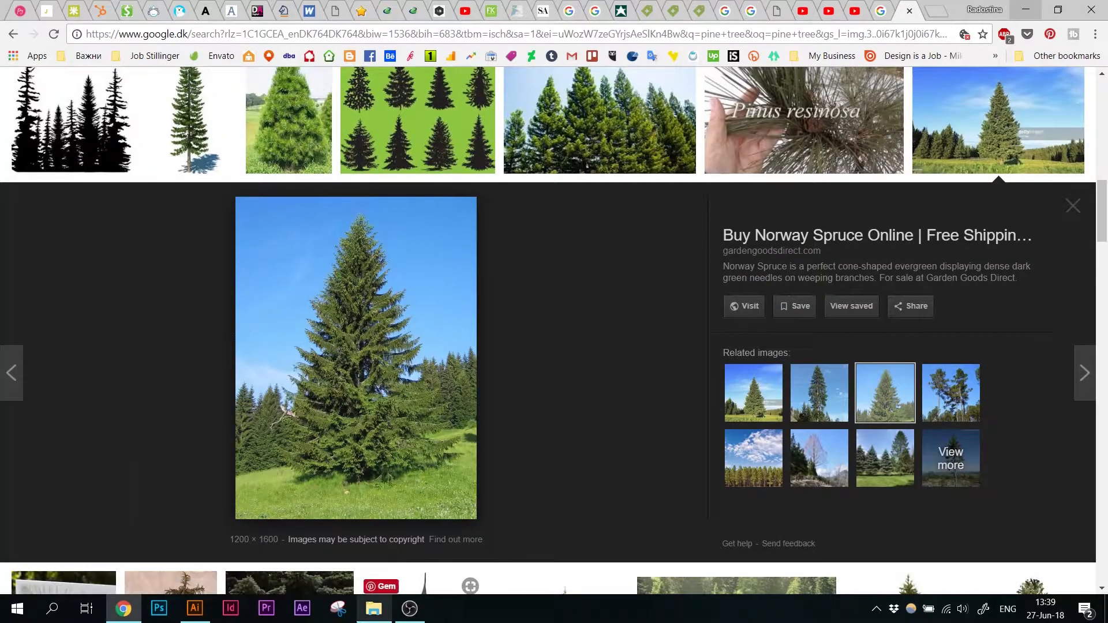
left_click(194, 608)
Widen the tall triangle on both sides and center it horizontally on the artboard
left_click_drag(478, 361, 605, 370)
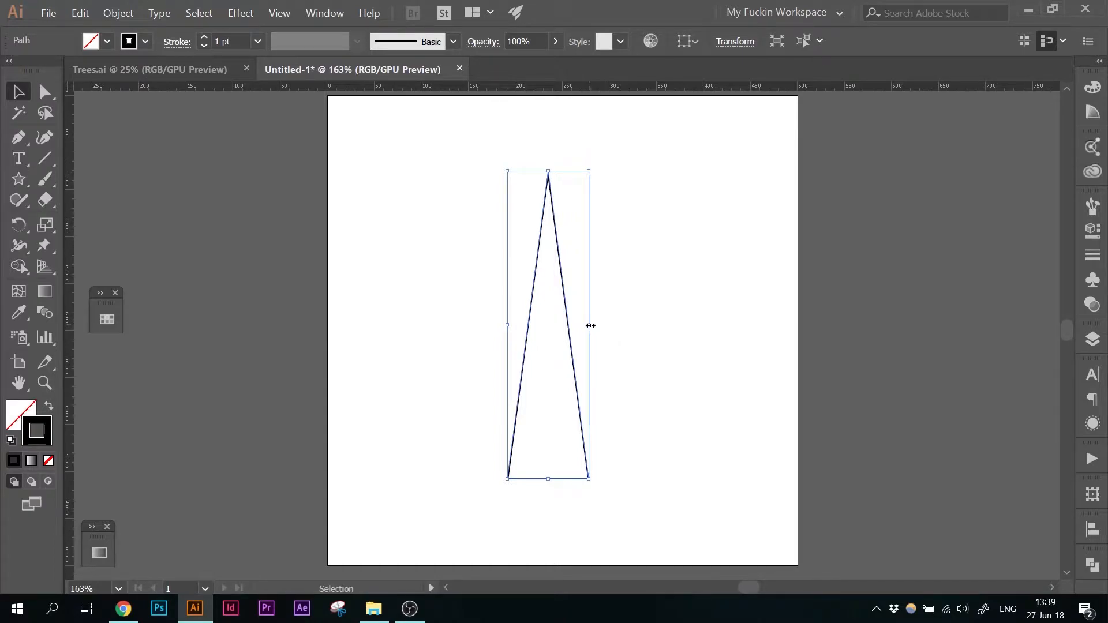
left_click_drag(590, 325, 653, 336)
left_click_drag(684, 340, 601, 332)
left_click(520, 378)
left_click(728, 365)
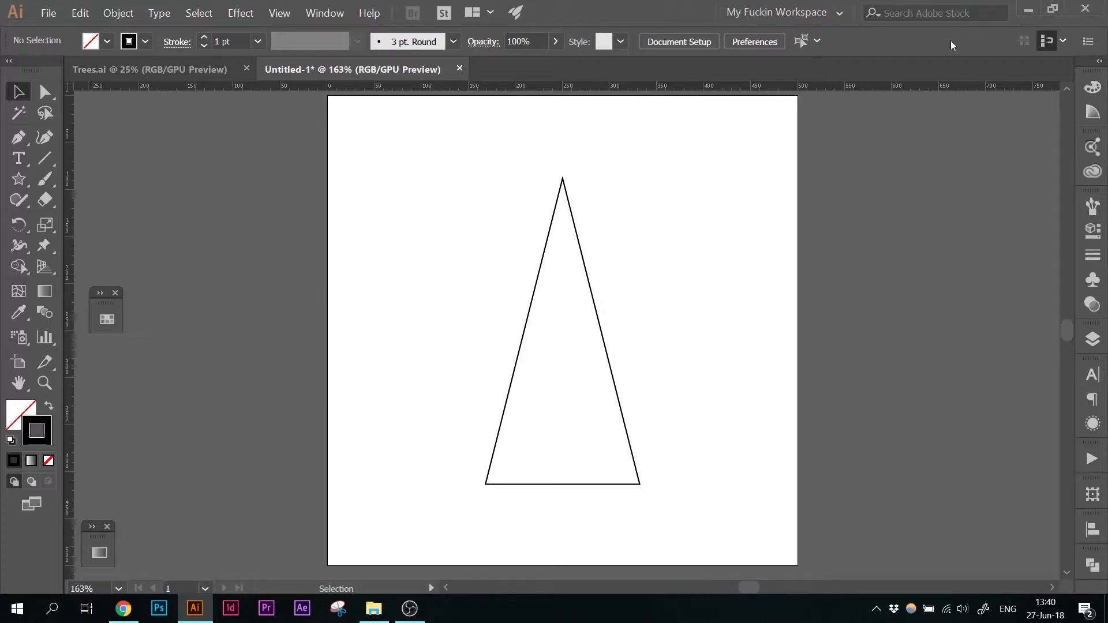
Draw a vertical line about 370 px long from the triangle's tip down past the middle of its base
left_click(42, 163)
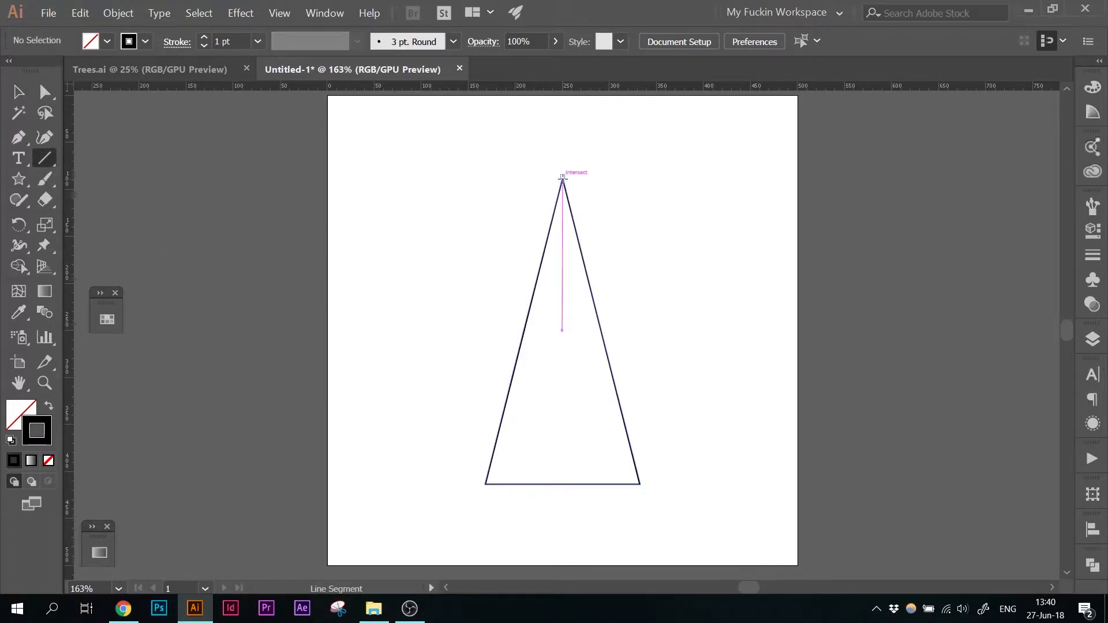
left_click_drag(563, 177, 566, 524)
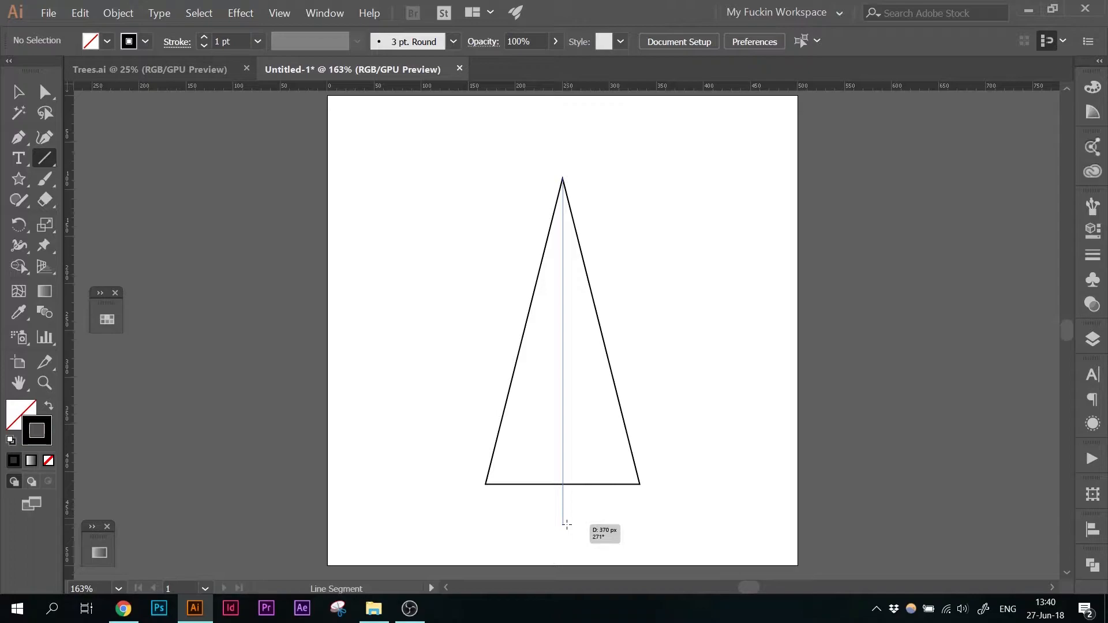
left_click_drag(566, 524, 566, 522)
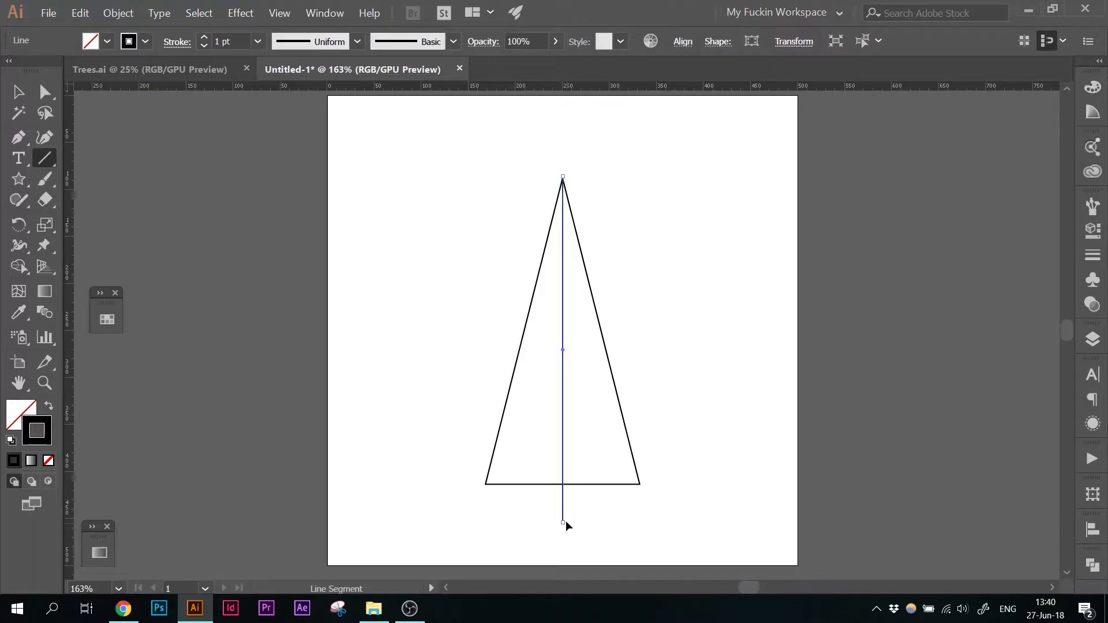
key("v")
left_click(730, 351)
Give the vertical line the triangular width profile and a 10 pt stroke, flipping the profile so it narrows toward the tip
scroll(730, 351, "down", 1)
left_click(563, 498)
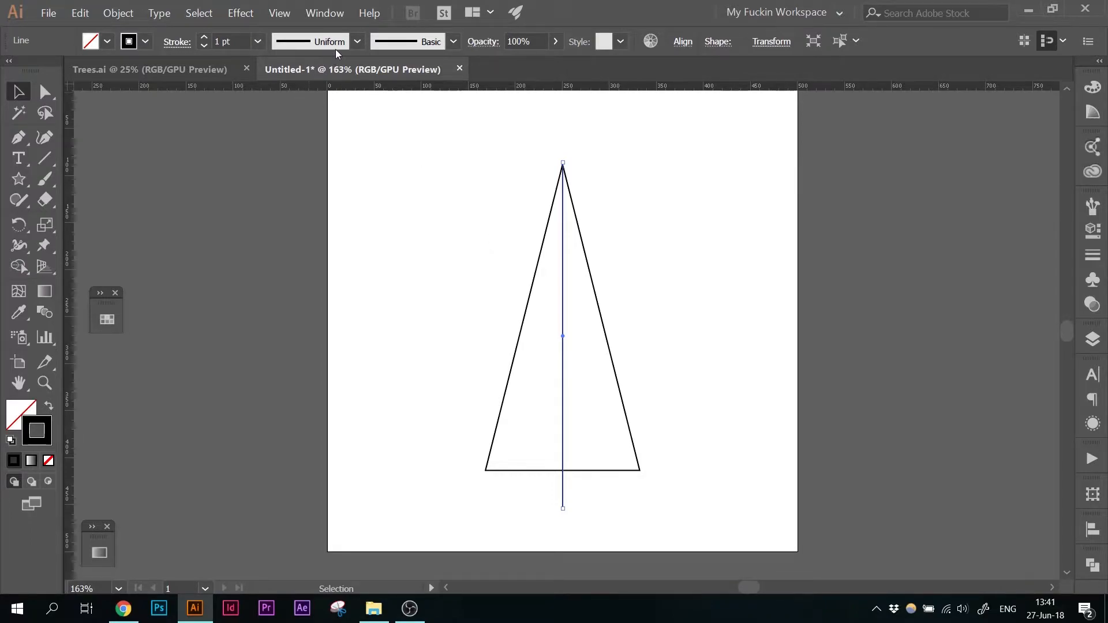
left_click(356, 42)
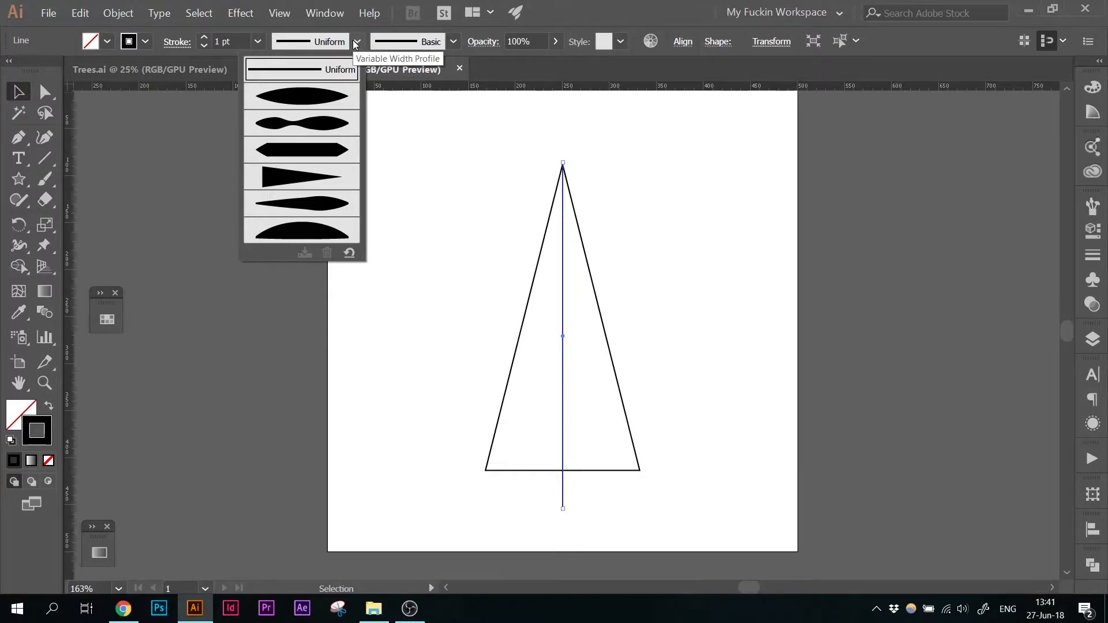
left_click(306, 177)
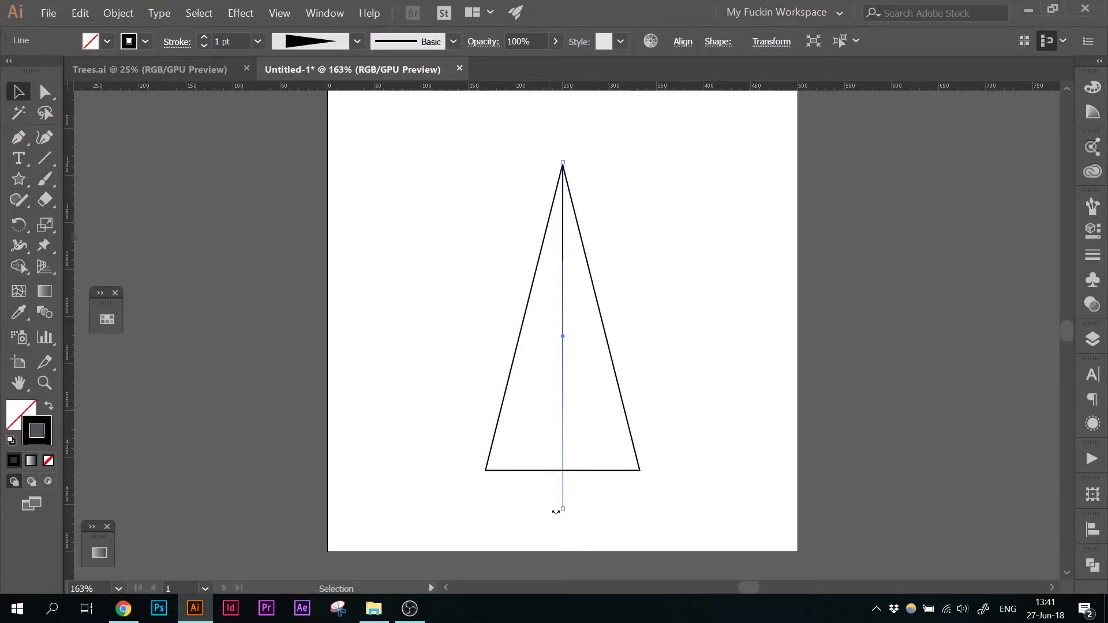
left_click(257, 42)
left_click(293, 283)
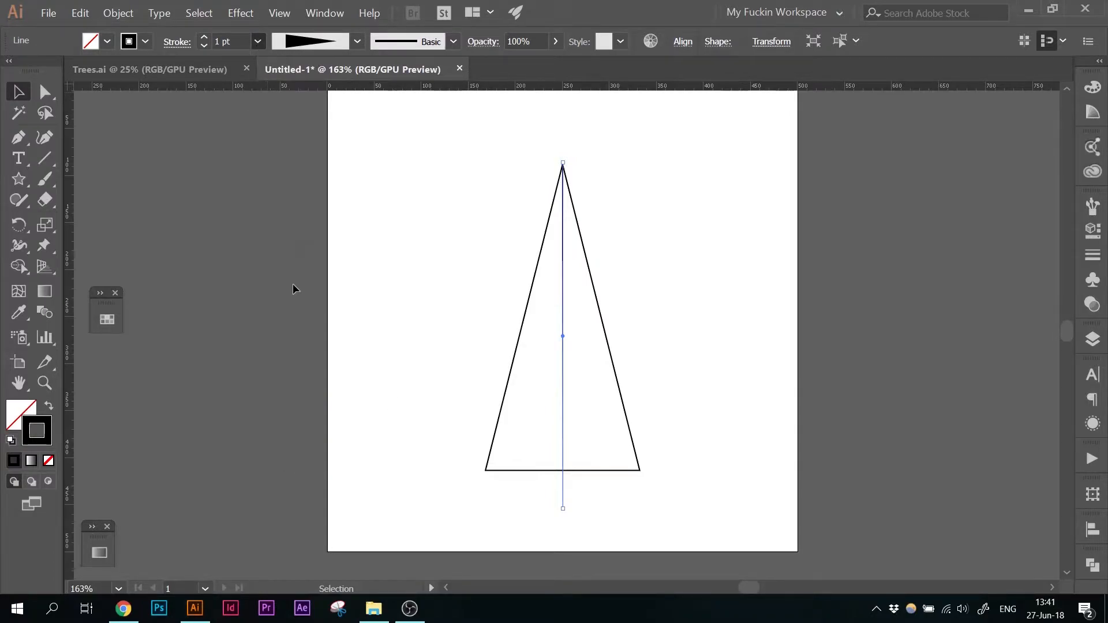
left_click(1092, 258)
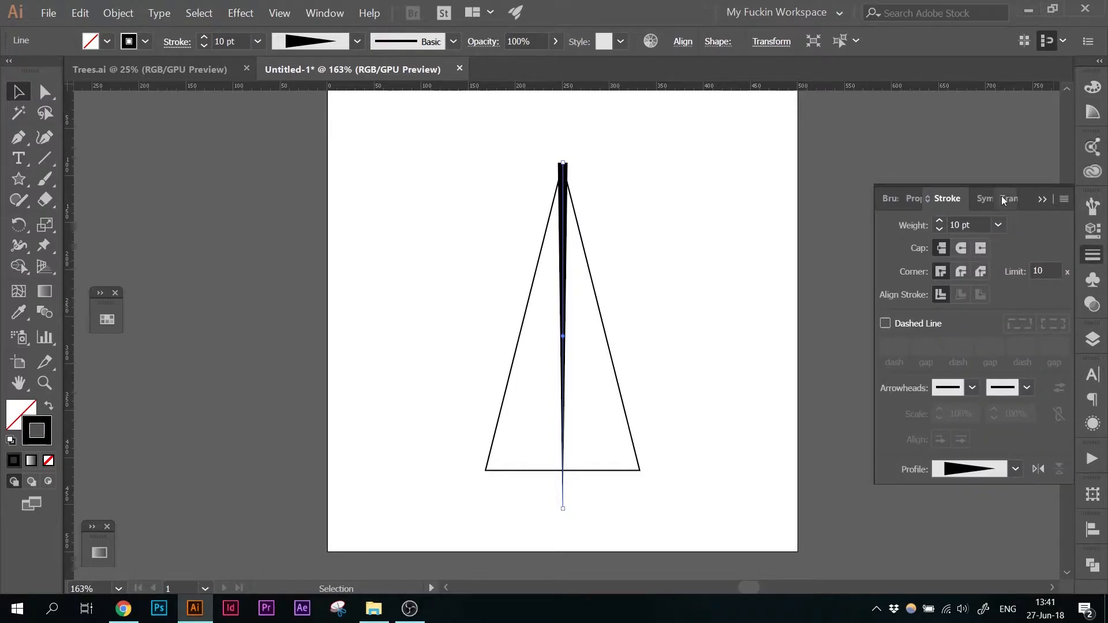
left_click(1037, 469)
left_click(363, 274)
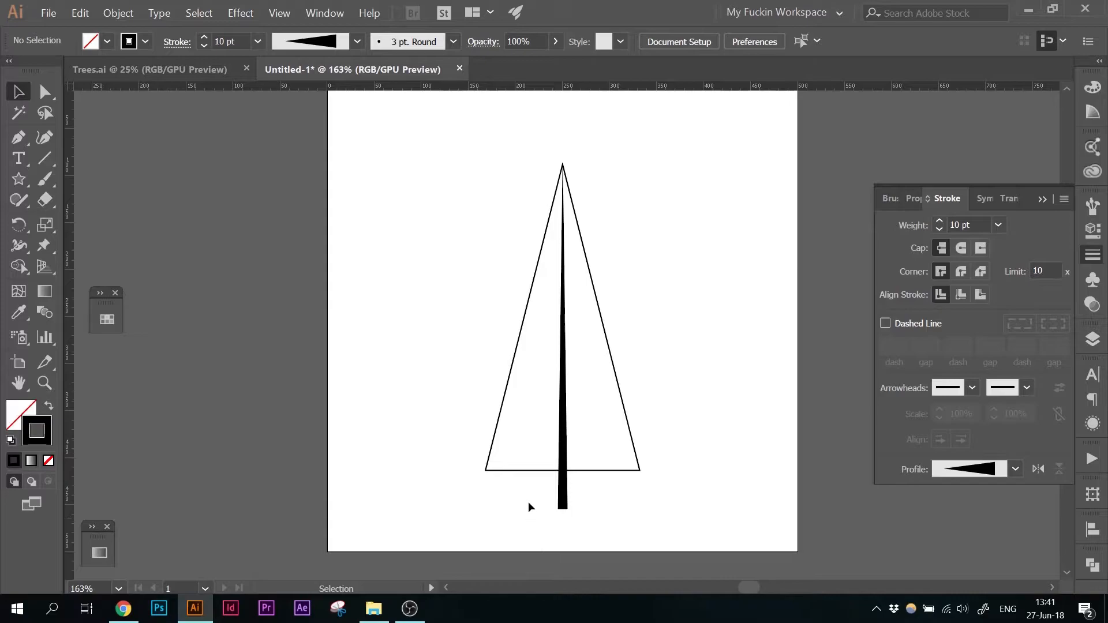
Set the tapered trunk line's stroke weight to 20 pt
left_click(563, 499)
left_click_drag(204, 36, 203, 37)
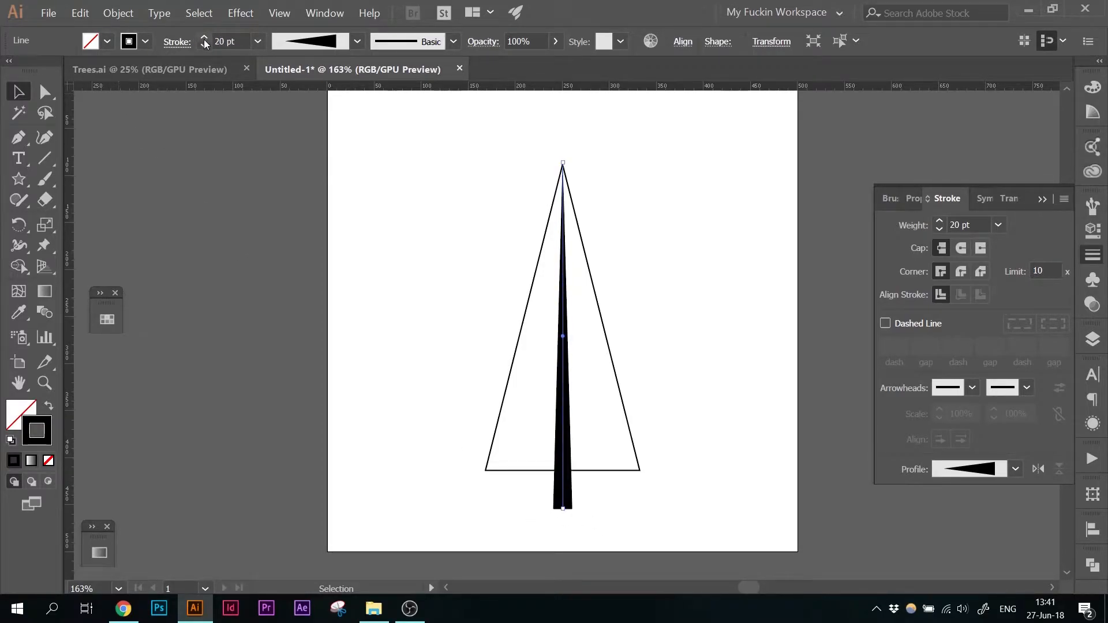
left_click(371, 311)
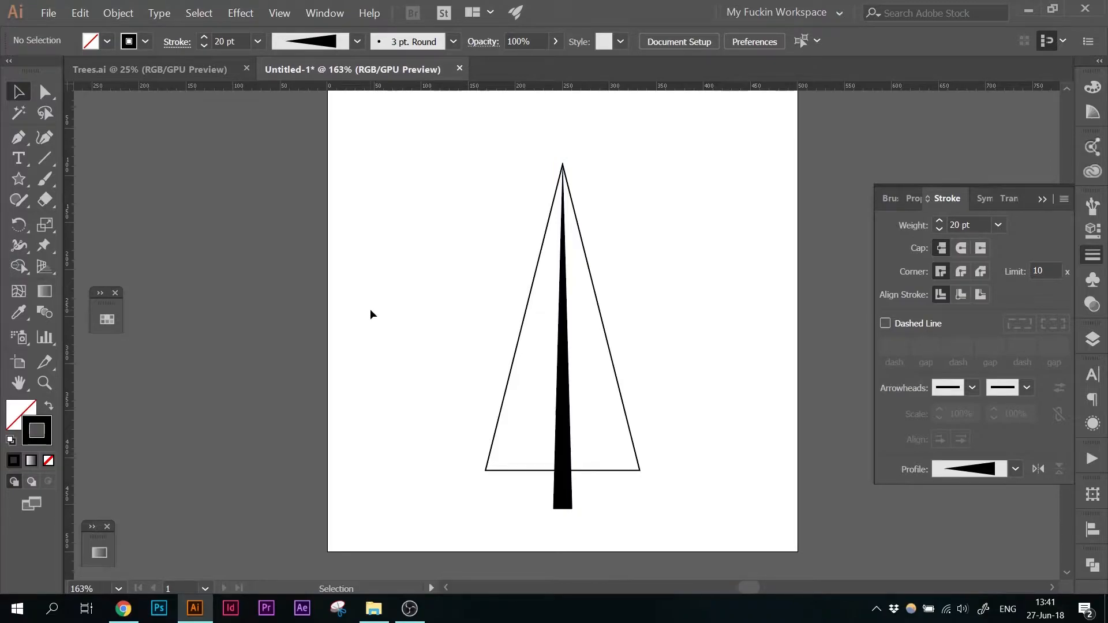
left_click(493, 197)
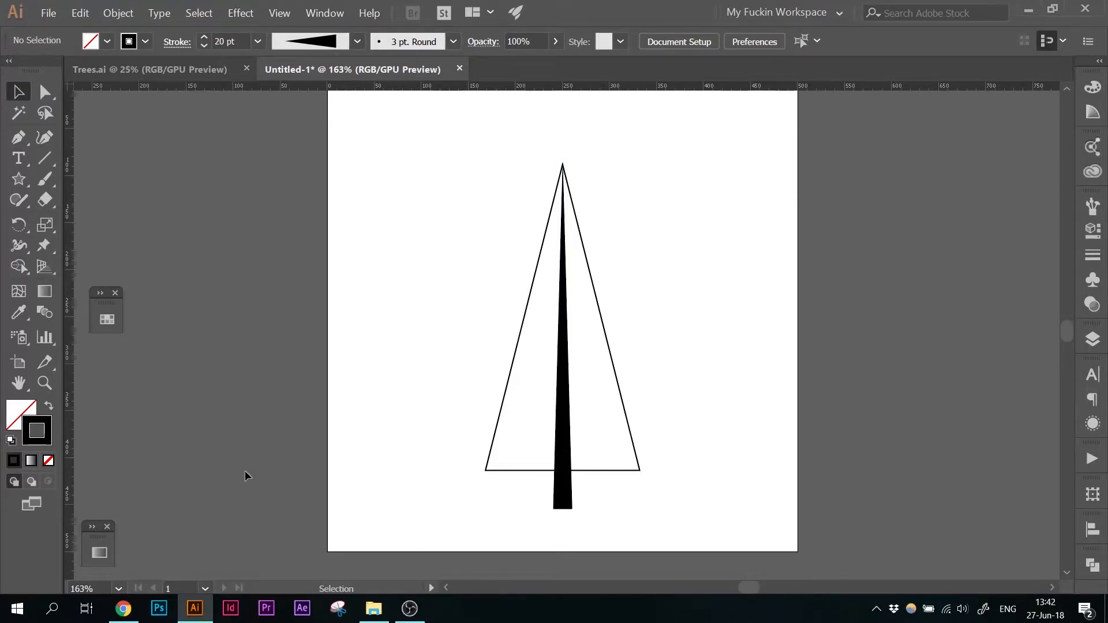
Check the branch shapes in the Norway Spruce photo in Chrome, and return to Illustrator
left_click(123, 609)
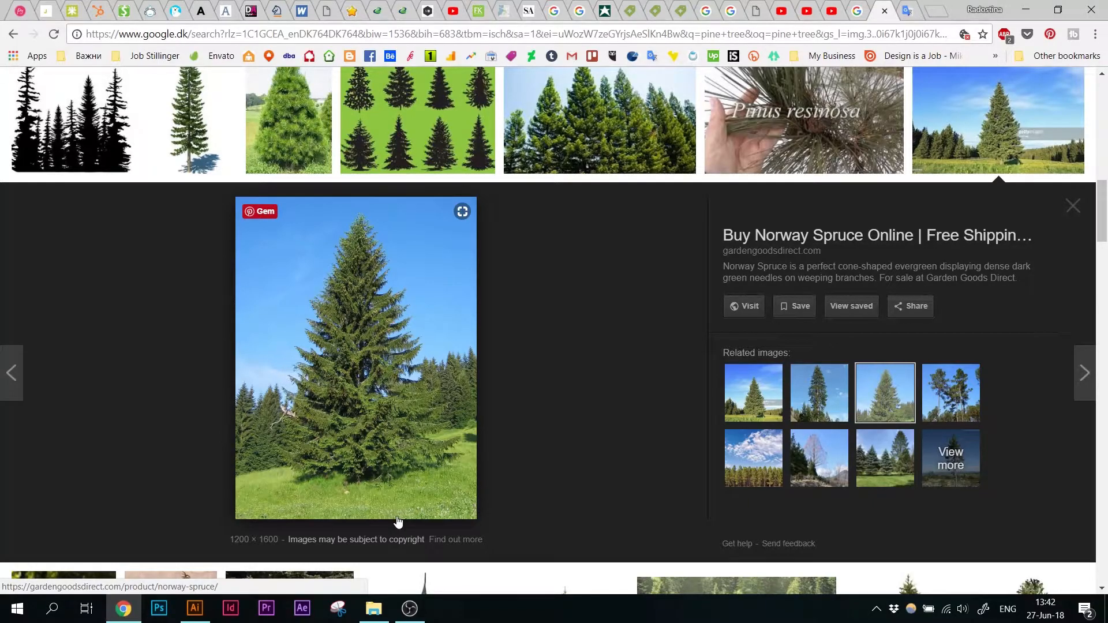
left_click(197, 609)
Draw six short diagonal branch lines of varying length across the triangle's right edge, slanting down toward the trunk
left_click(45, 158)
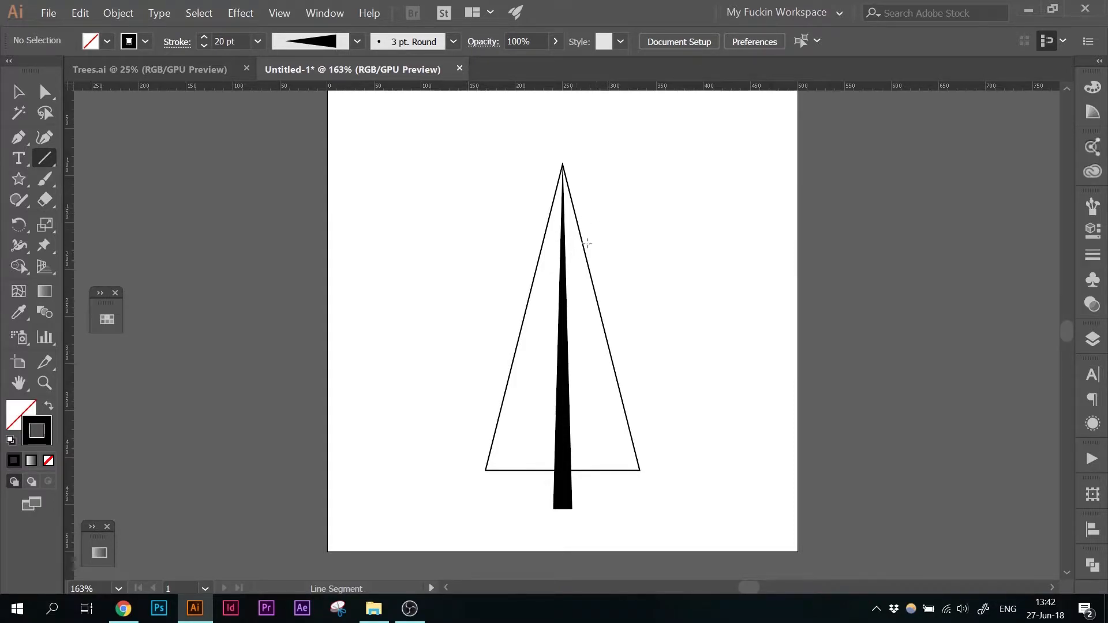
left_click_drag(600, 209, 578, 293)
left_click_drag(599, 248, 579, 273)
mouse_move(632, 316)
left_mouse_down()
mouse_move(571, 320)
mouse_move(588, 381)
mouse_move(578, 376)
mouse_move(579, 362)
mouse_move(610, 404)
mouse_move(617, 436)
mouse_move(600, 445)
mouse_move(610, 437)
left_mouse_up()
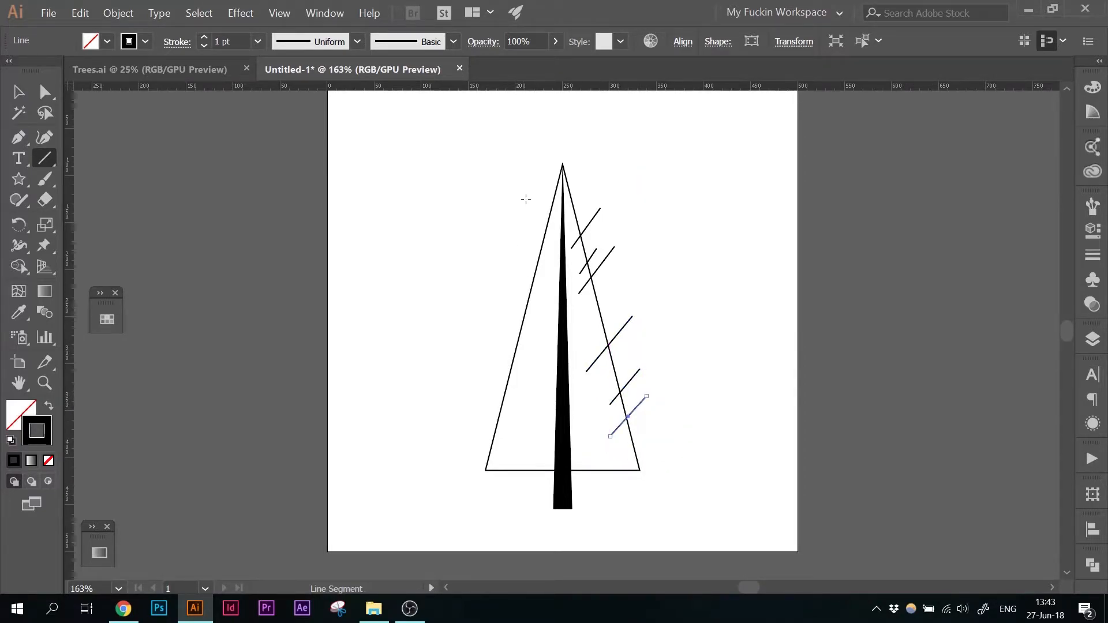
Draw nine short branch lines slanting down toward the trunk across the triangle's left edge, plus one near the tip on the right edge
mouse_move(539, 181)
left_mouse_down()
mouse_move(555, 208)
mouse_move(565, 198)
left_mouse_up()
left_click_drag(529, 200, 553, 232)
left_click_drag(529, 216, 550, 244)
left_click_drag(522, 245, 548, 275)
left_click_drag(504, 302, 540, 335)
mouse_move(511, 321)
left_mouse_down()
mouse_move(531, 344)
mouse_move(534, 402)
mouse_move(508, 421)
mouse_move(512, 450)
left_mouse_up()
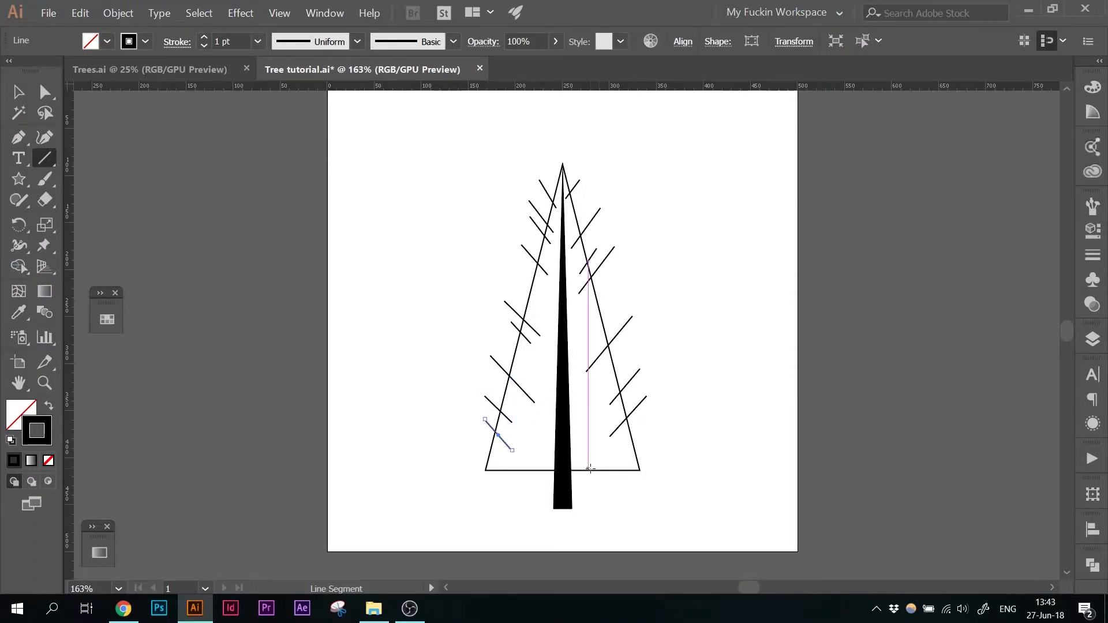
Apply the triangular width profile to all the branch lines, leaving out the trunk and the triangle
key("v")
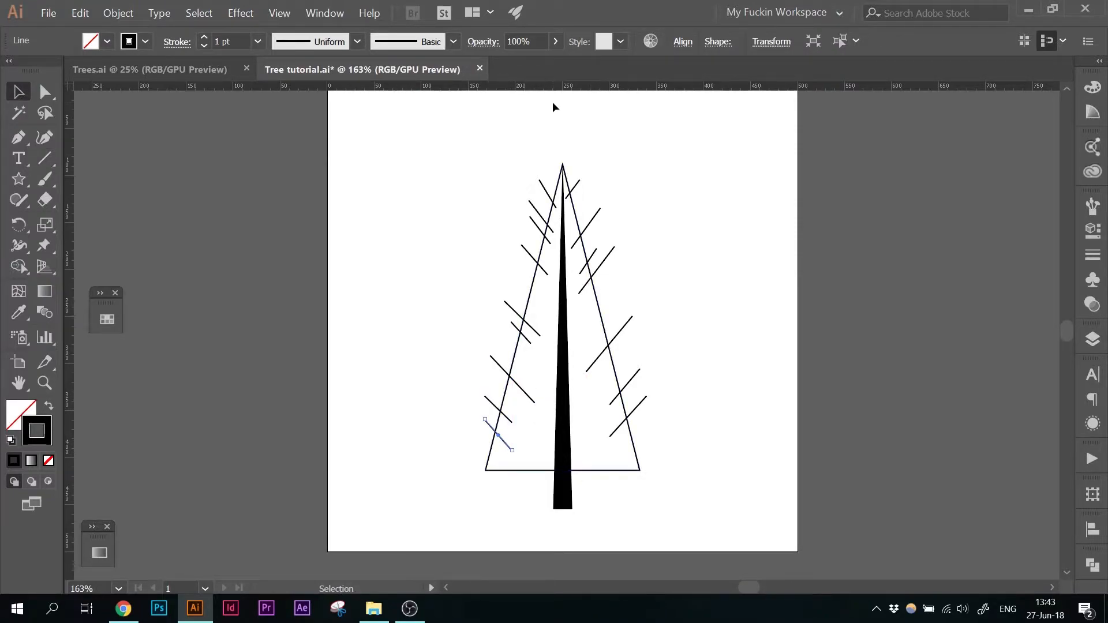
left_click_drag(458, 142, 675, 446)
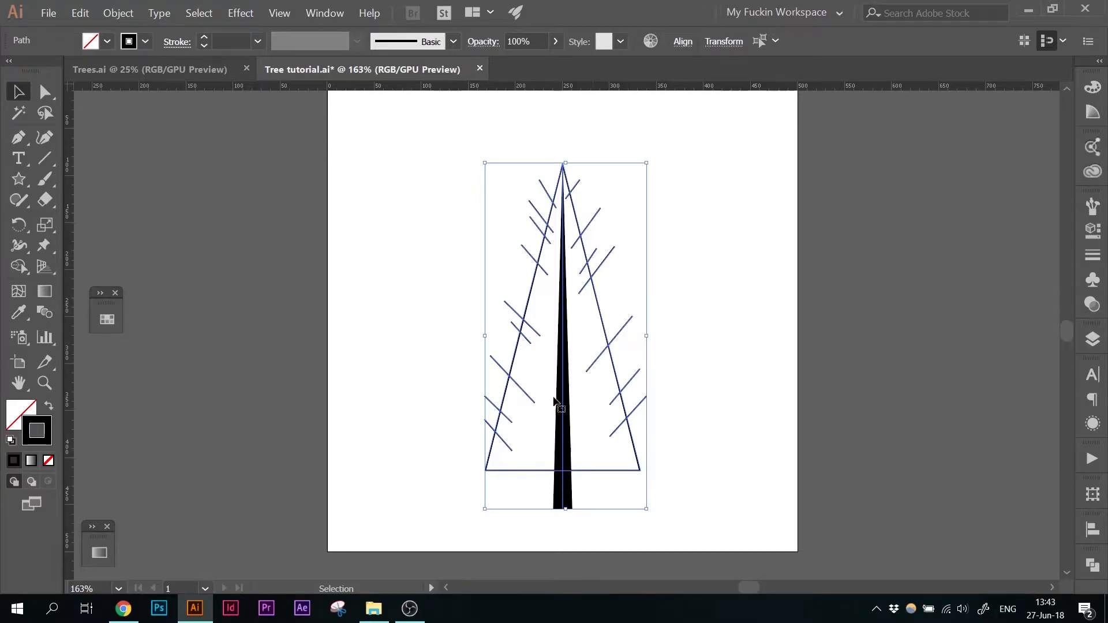
left_click_drag(447, 460, 676, 526)
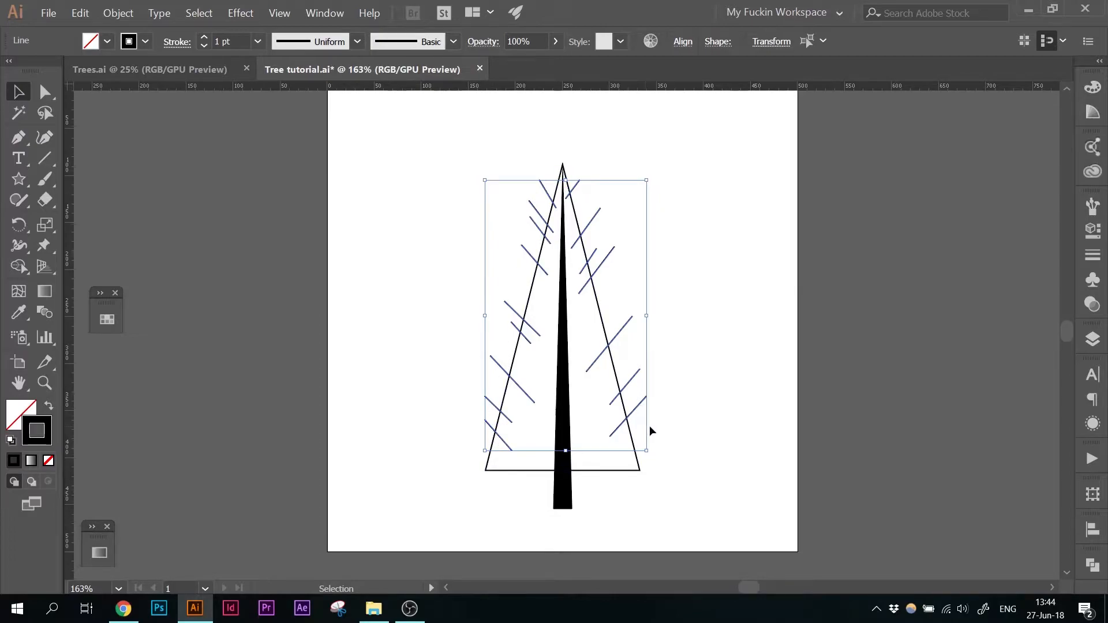
left_click(355, 45)
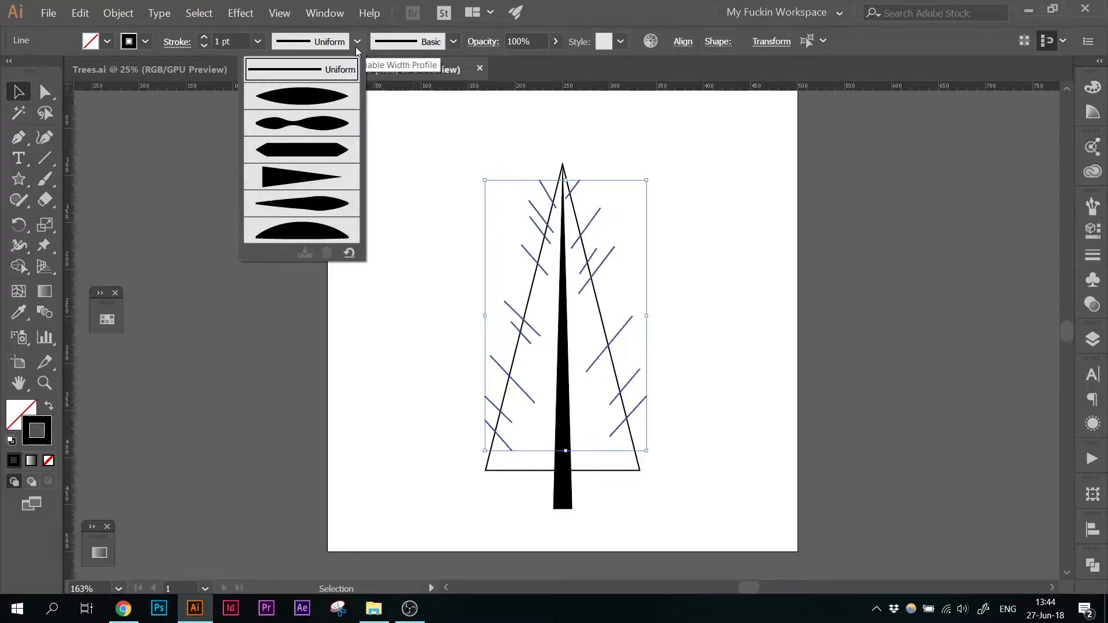
left_click(317, 172)
Set the stroke weight of all the branch lines to 13 pt
left_click(204, 38)
left_click(204, 37)
left_click(204, 38)
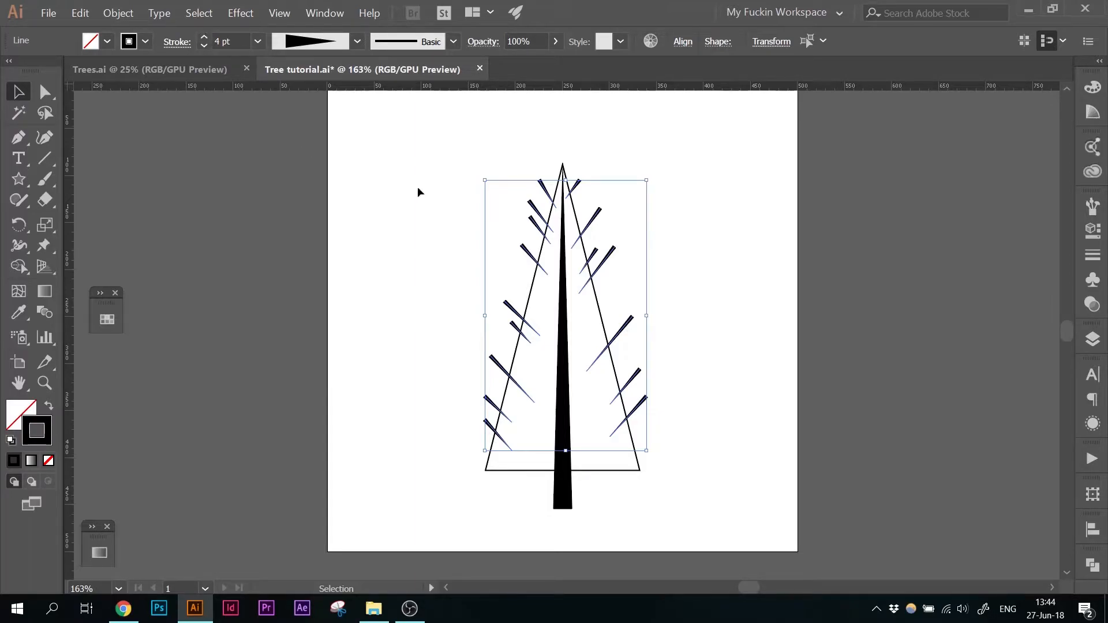
scroll(519, 248, "up", 1)
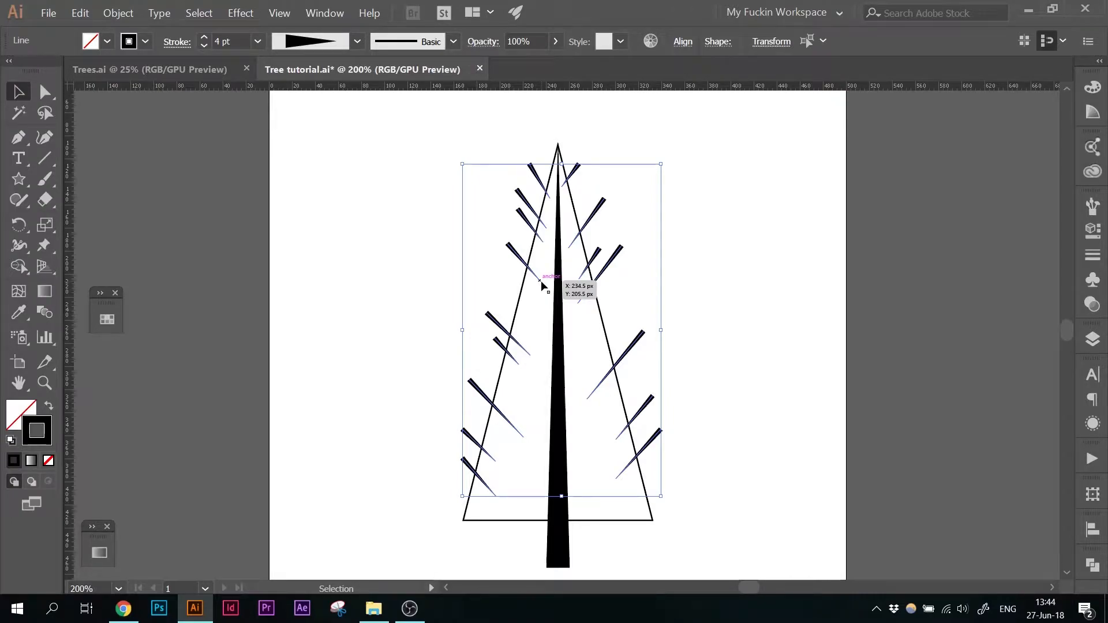
left_click(205, 38)
left_click(205, 38)
left_click(205, 38)
left_click(205, 38)
left_click(424, 302)
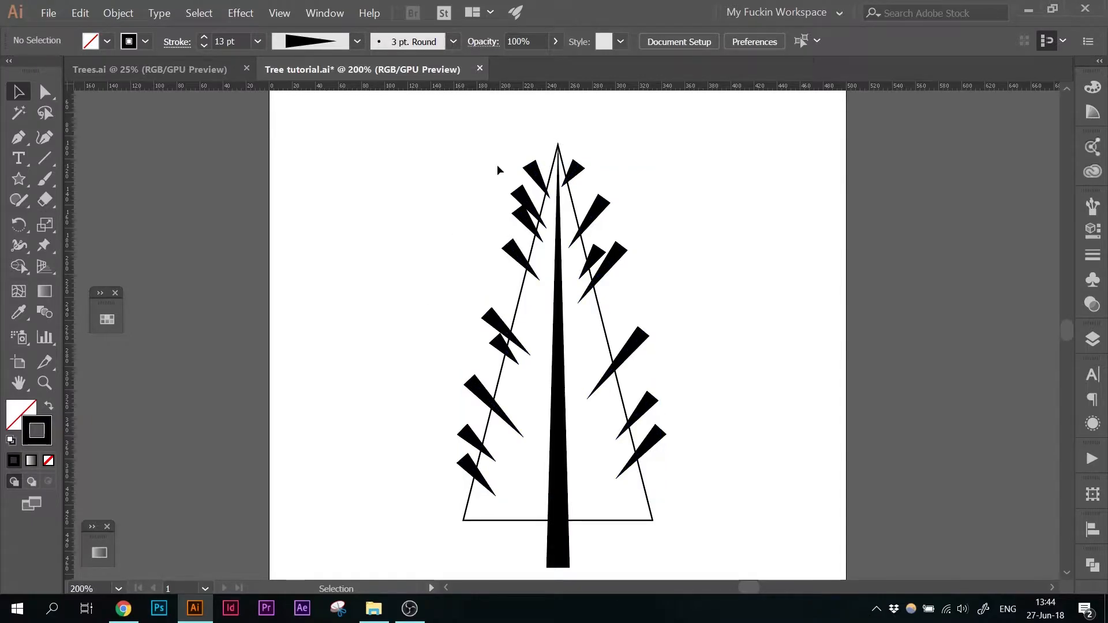
Move the branches on both sides of the tree inward and slightly down so they sit closer to the trunk
left_click_drag(539, 176, 526, 225)
left_click_drag(516, 249, 528, 266)
left_click_drag(495, 318, 503, 326)
left_click_drag(500, 343, 502, 350)
left_click_drag(481, 382, 476, 439)
mouse_move(468, 465)
left_mouse_down()
mouse_move(476, 472)
mouse_move(465, 464)
left_mouse_up()
left_click_drag(652, 439, 642, 460)
left_click(605, 164)
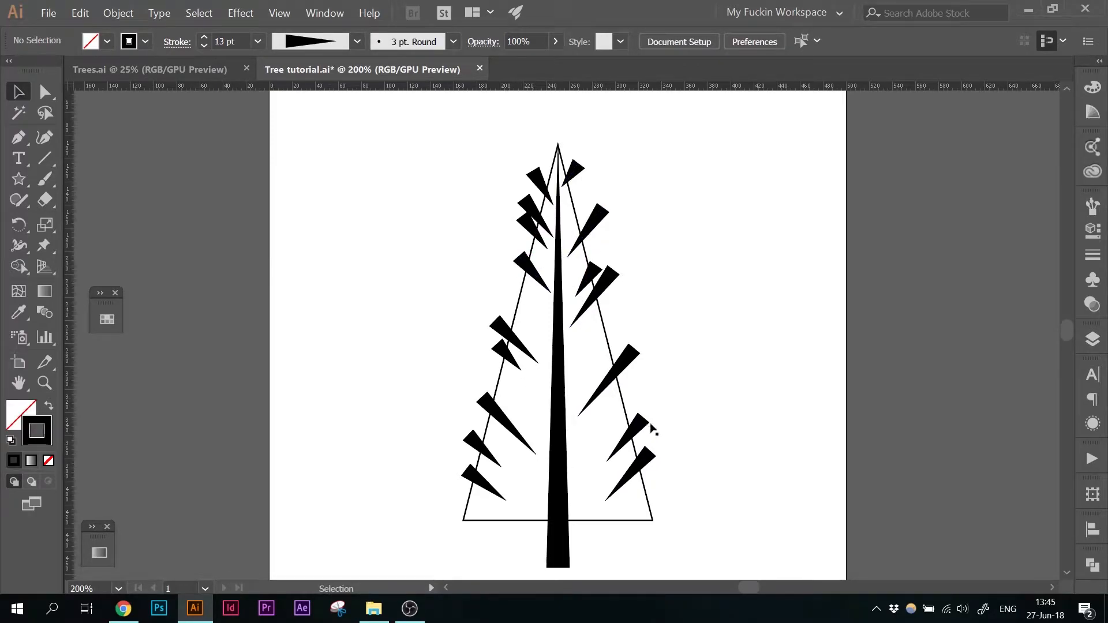
Thicken the strokes of four larger branches, two on each side of the trunk
left_click(608, 281)
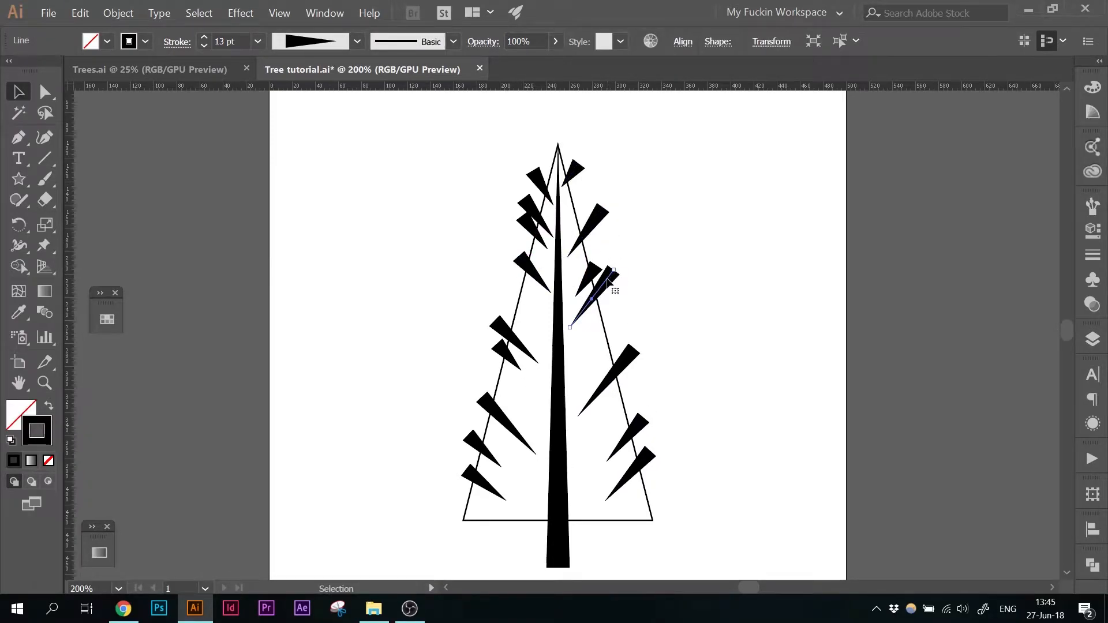
left_click(626, 367, "shift")
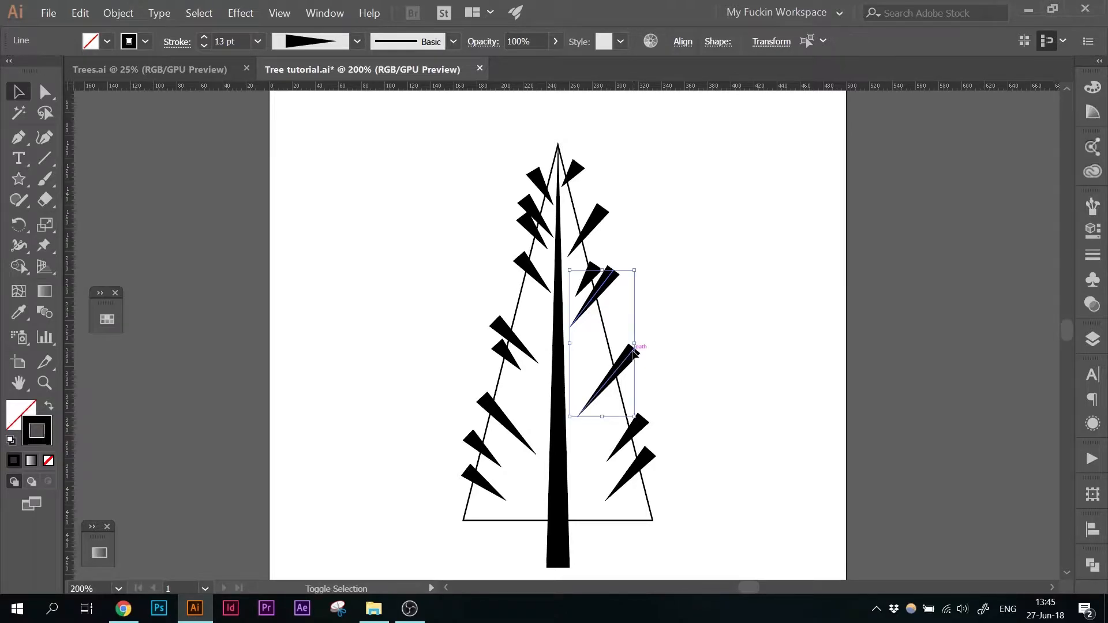
left_click(505, 421, "shift")
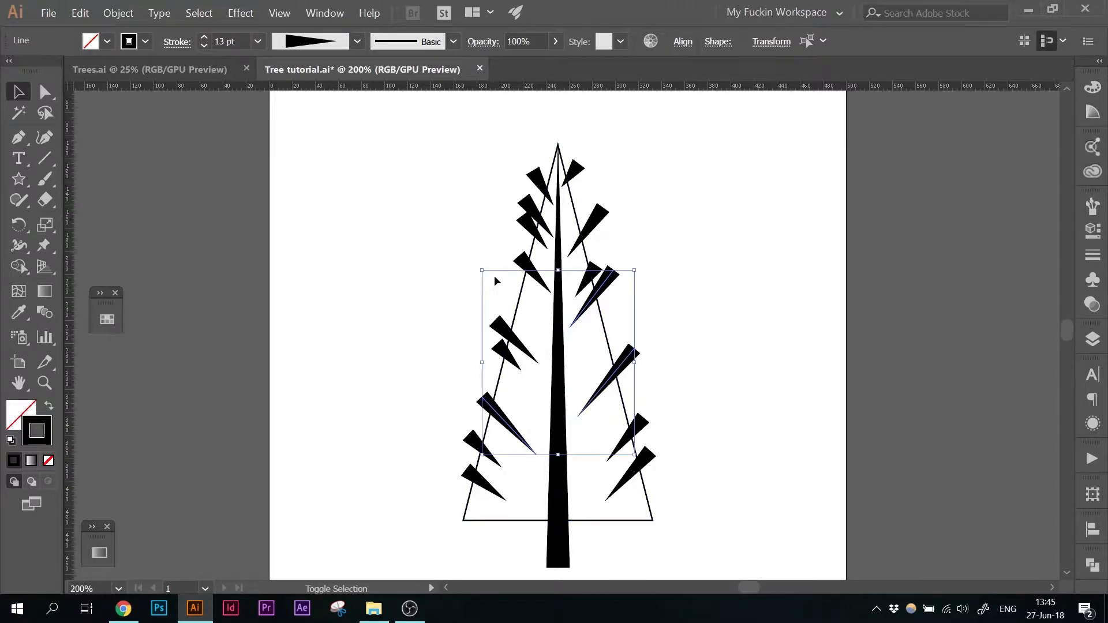
left_click(537, 217, "shift")
left_click(204, 37)
left_click(205, 37)
left_click(204, 37)
left_click(204, 37)
left_click(204, 37)
left_click(205, 37)
left_click(204, 45)
Set the stroke weight of the seven smaller branches on both sides of the trunk to 7 pt
left_click(587, 280)
left_click(505, 355, "shift")
left_click(480, 446, "shift")
left_click(631, 439, "shift")
left_click(571, 173, "shift")
left_click(540, 185, "shift")
left_click(531, 231, "shift")
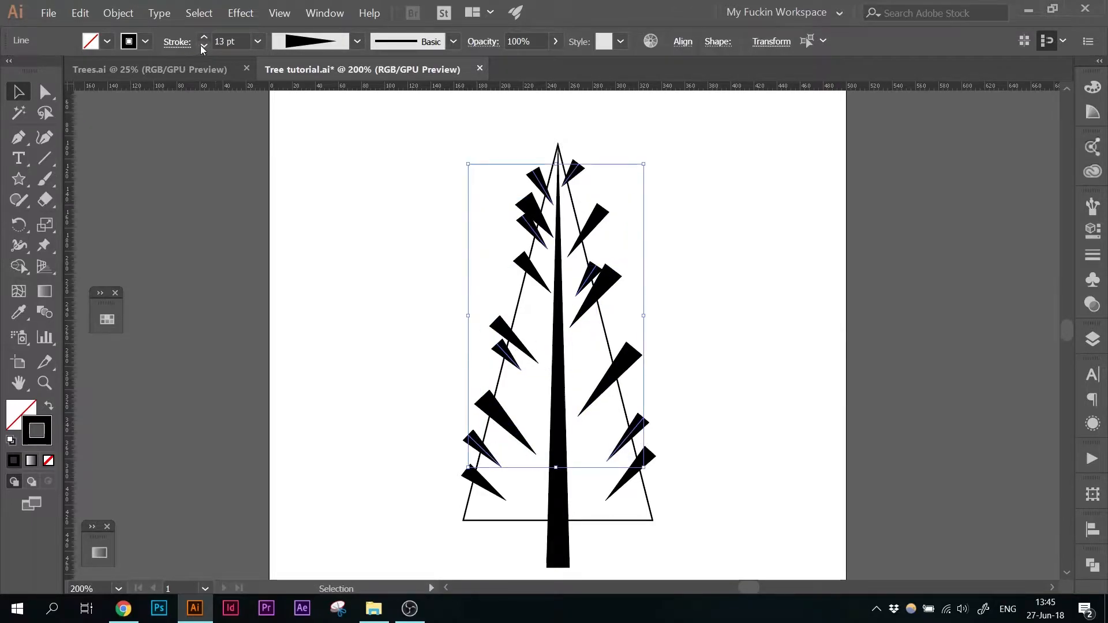
left_click(204, 46)
left_click(204, 45)
left_click(204, 46)
left_click(204, 45)
left_click(204, 45)
left_click(204, 46)
left_click(376, 274)
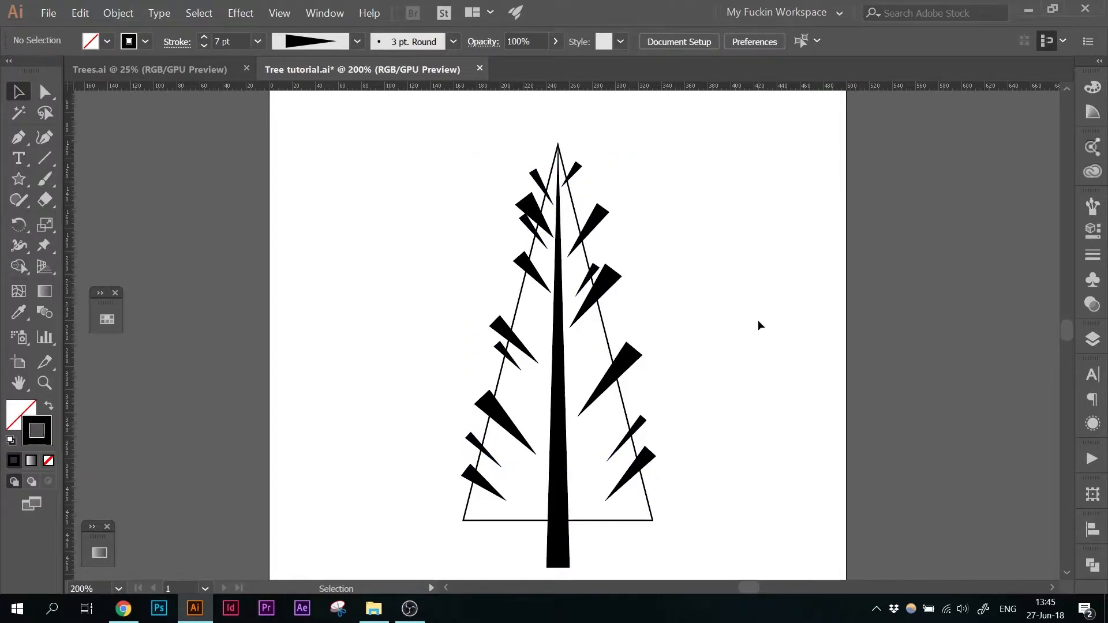
Convert all the branch lines to filled shapes with Outline Stroke, leaving the triangle and trunk out of the selection
left_click(637, 363)
left_click(427, 261)
scroll(410, 185, "down", 1)
left_click_drag(436, 128, 729, 488)
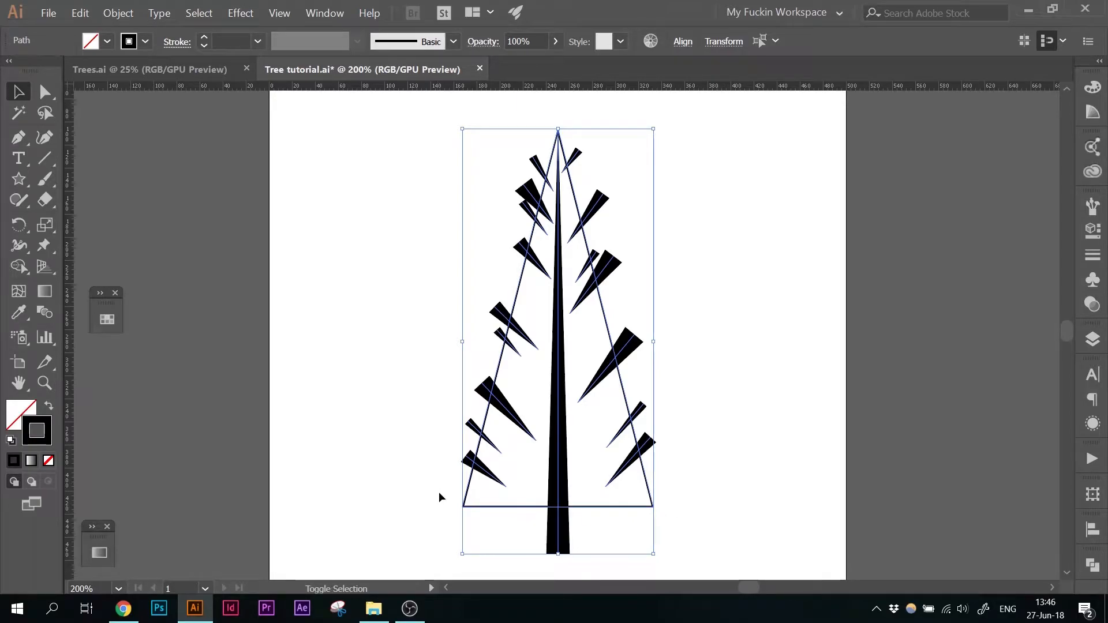
left_click_drag(439, 493, 568, 522, "shift")
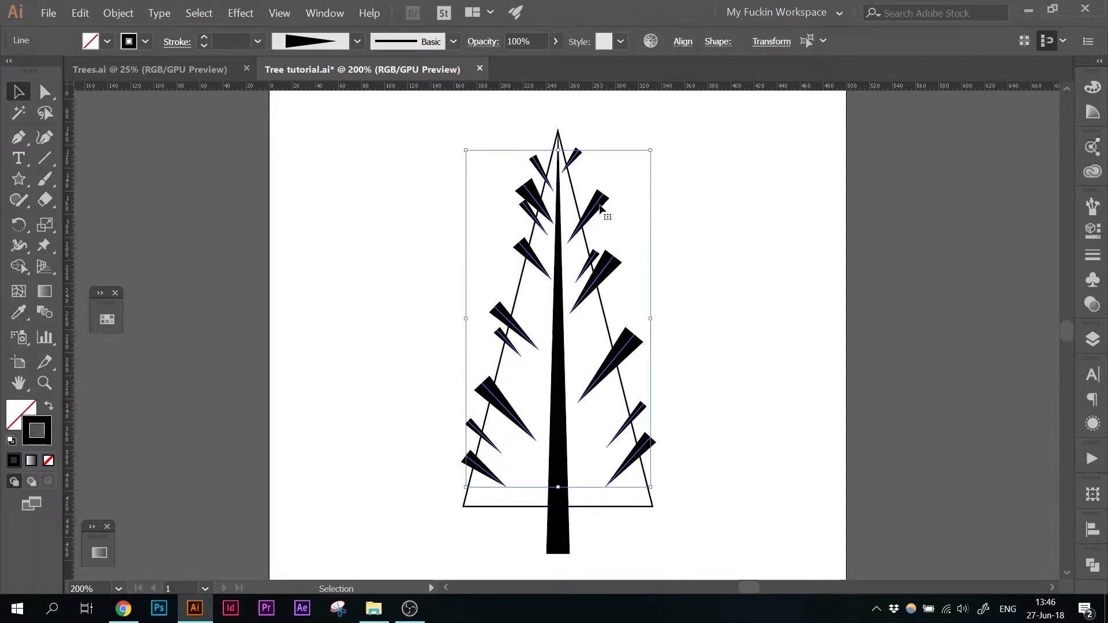
left_click(123, 12)
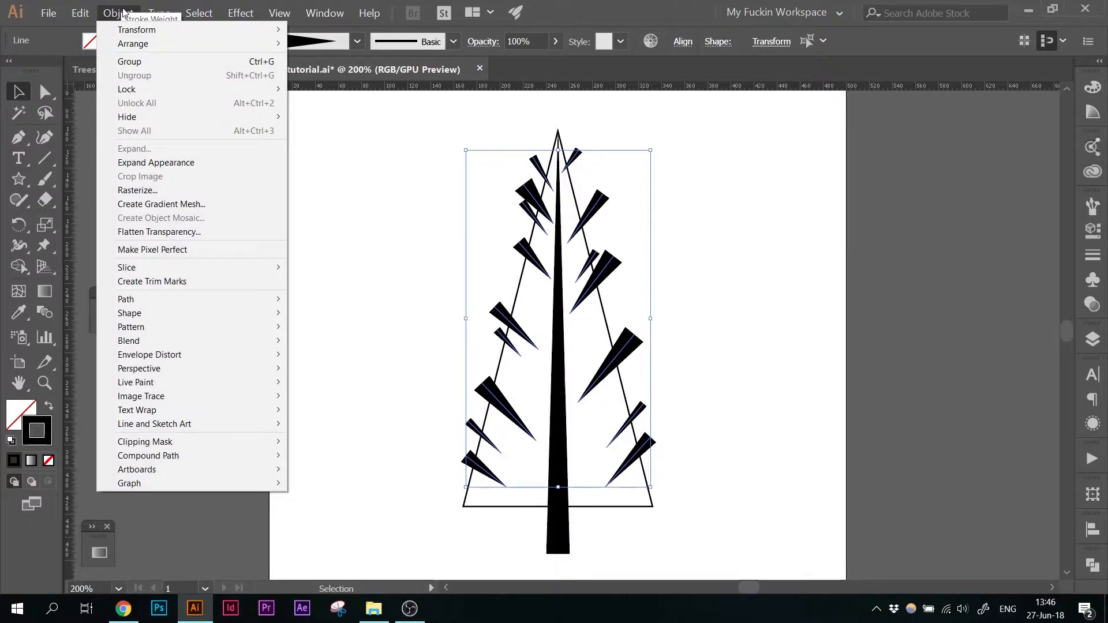
mouse_move(191, 304)
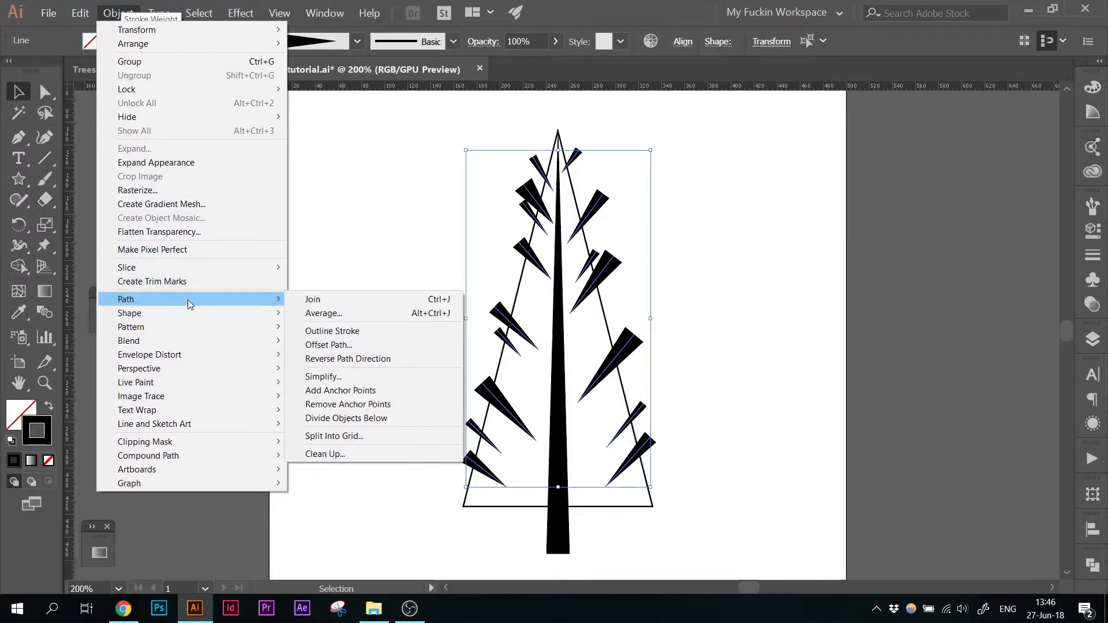
left_click(378, 331)
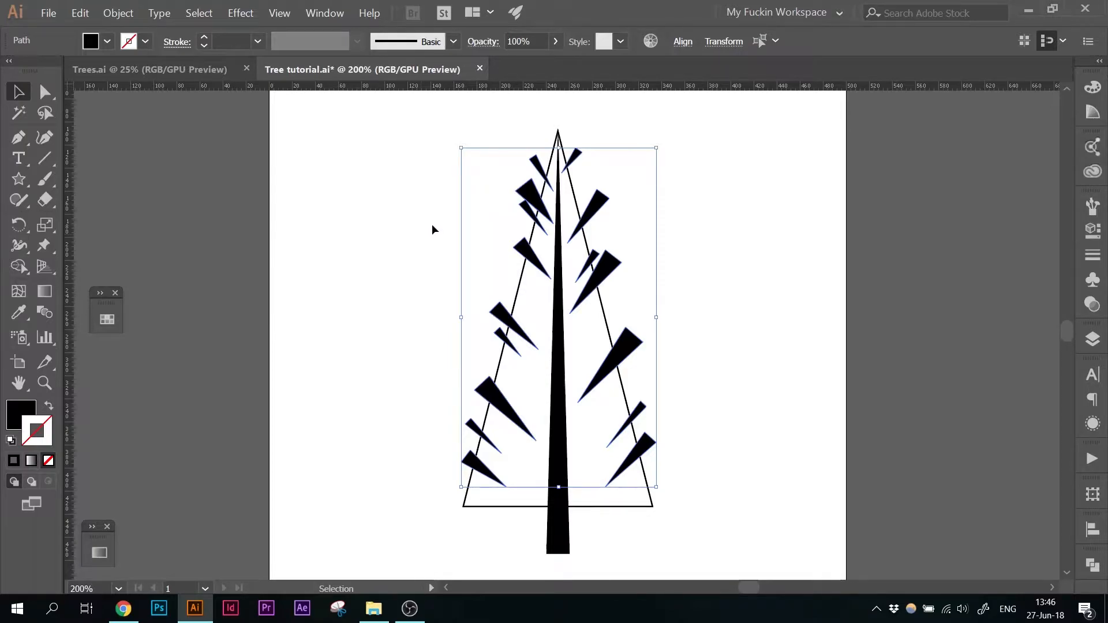
Cut the outlined branch shapes out of the triangle with Pathfinder's Minus Front
left_click(502, 369, "shift")
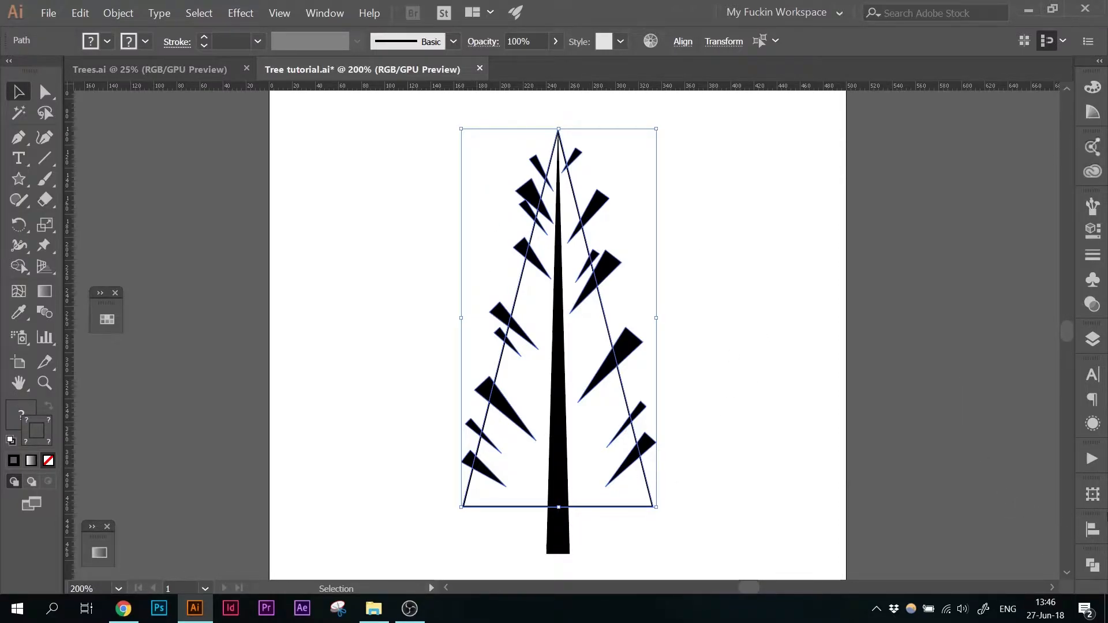
scroll(1092, 430, "down", 1)
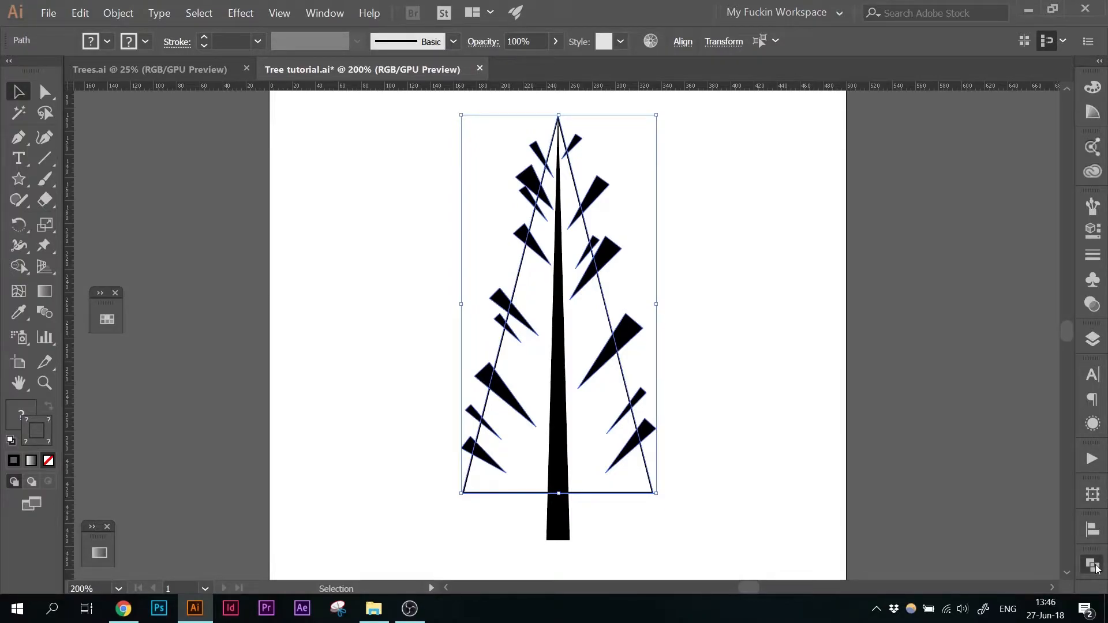
left_click(1093, 564)
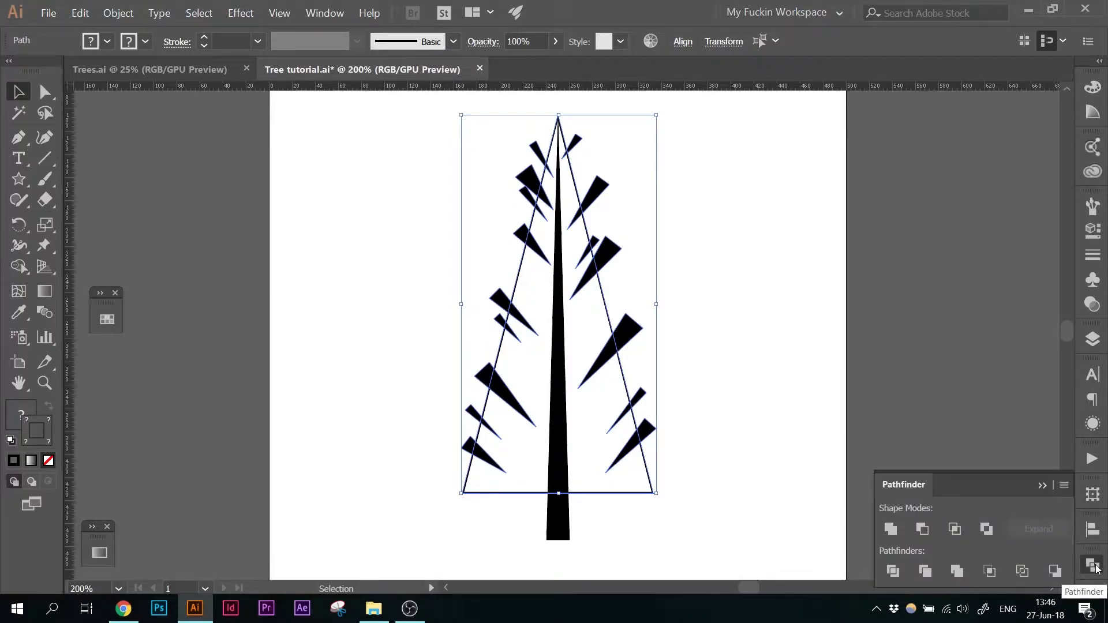
left_click(923, 529)
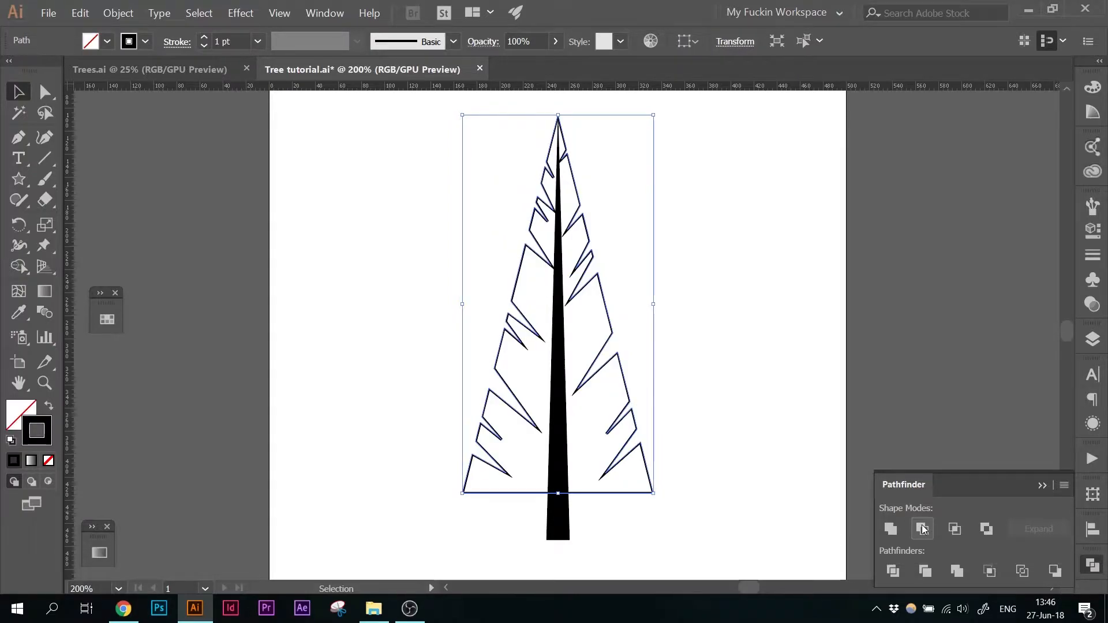
left_click(704, 286)
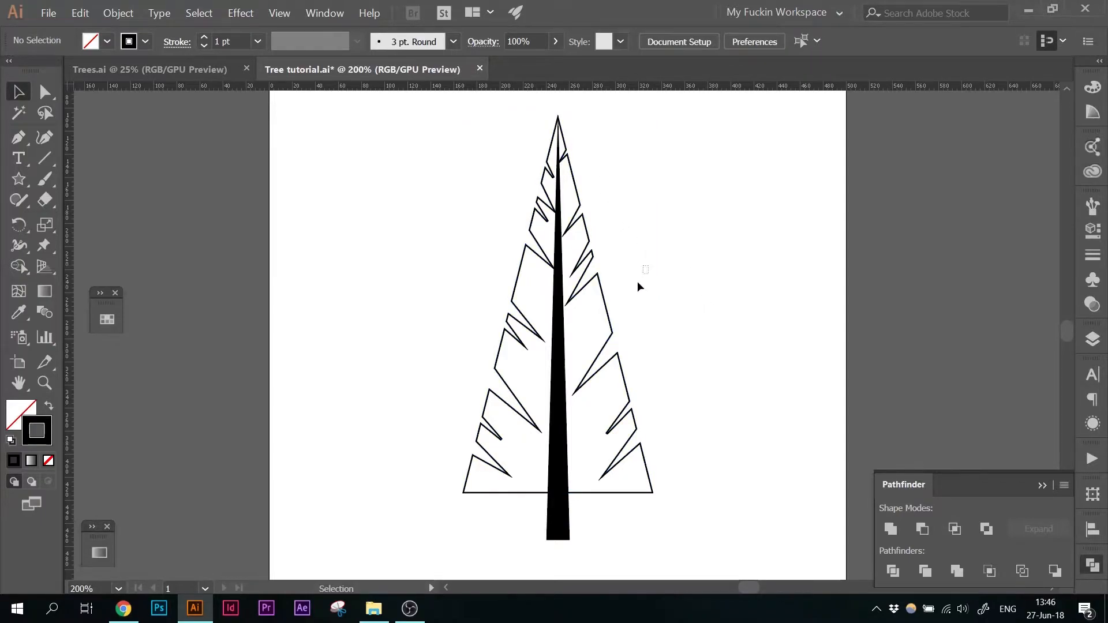
Swap the fill and stroke of the notched triangle so it has a solid black fill and no stroke
left_click(604, 351)
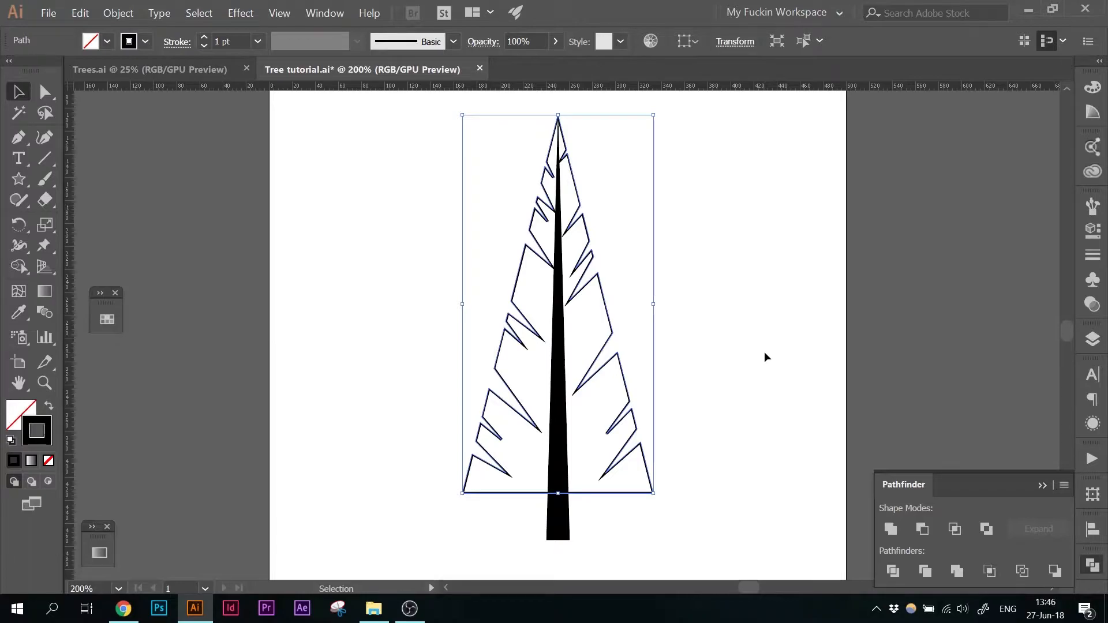
left_click(50, 408)
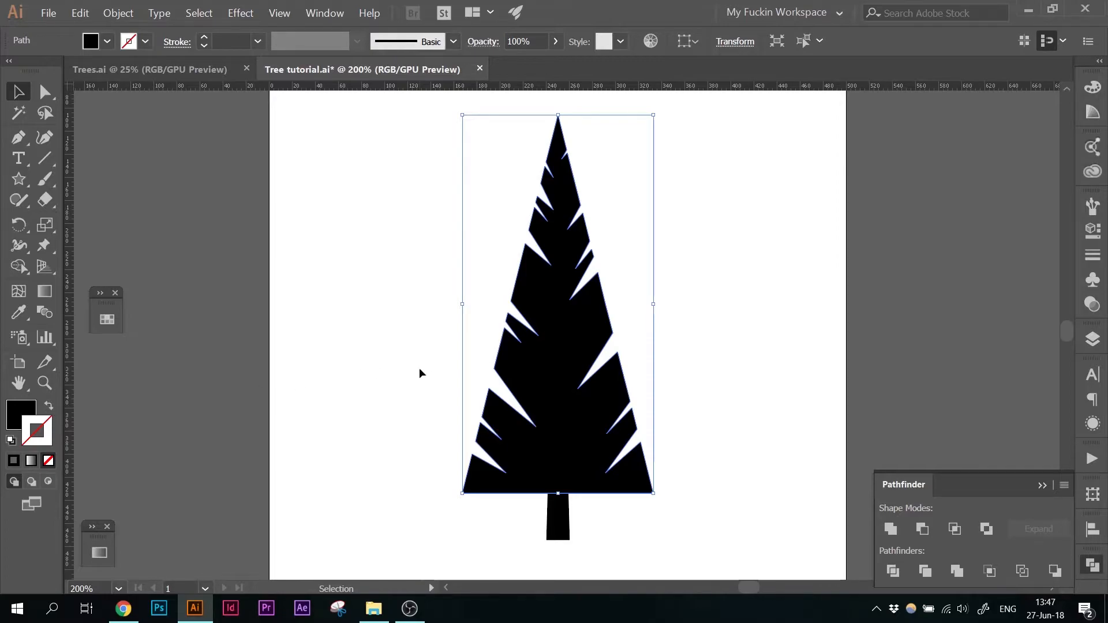
key("shift+x")
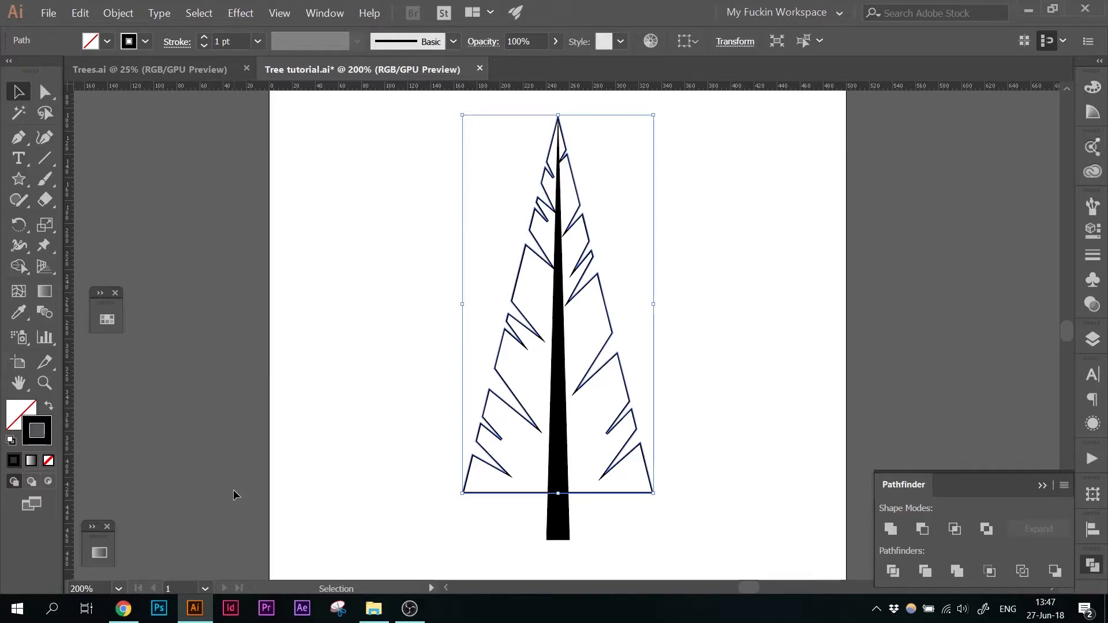
key("shift+x")
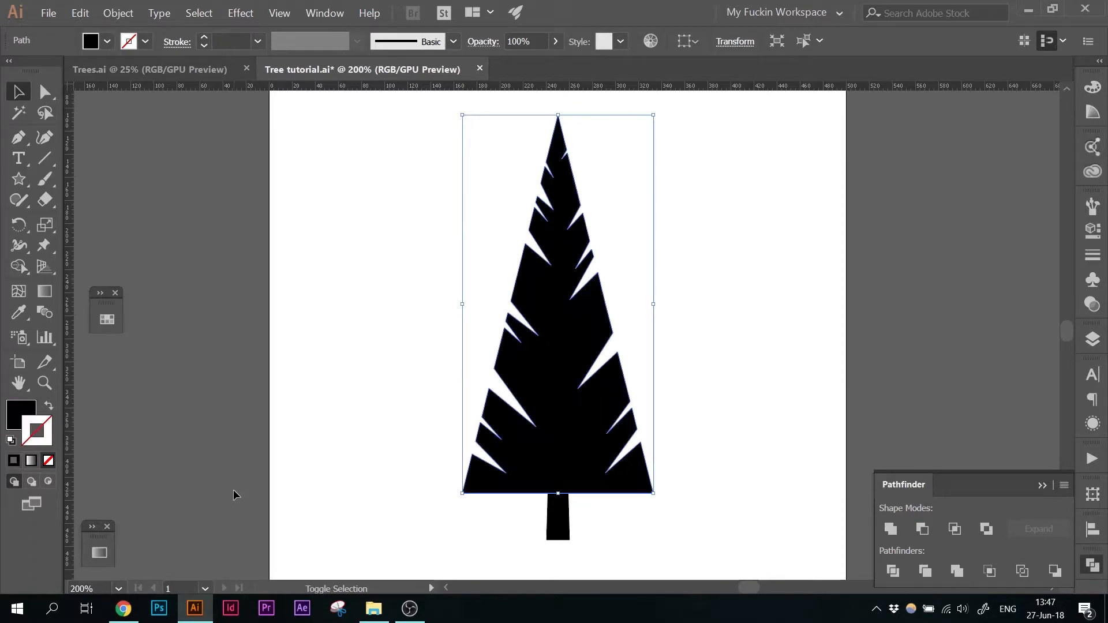
left_click(355, 321)
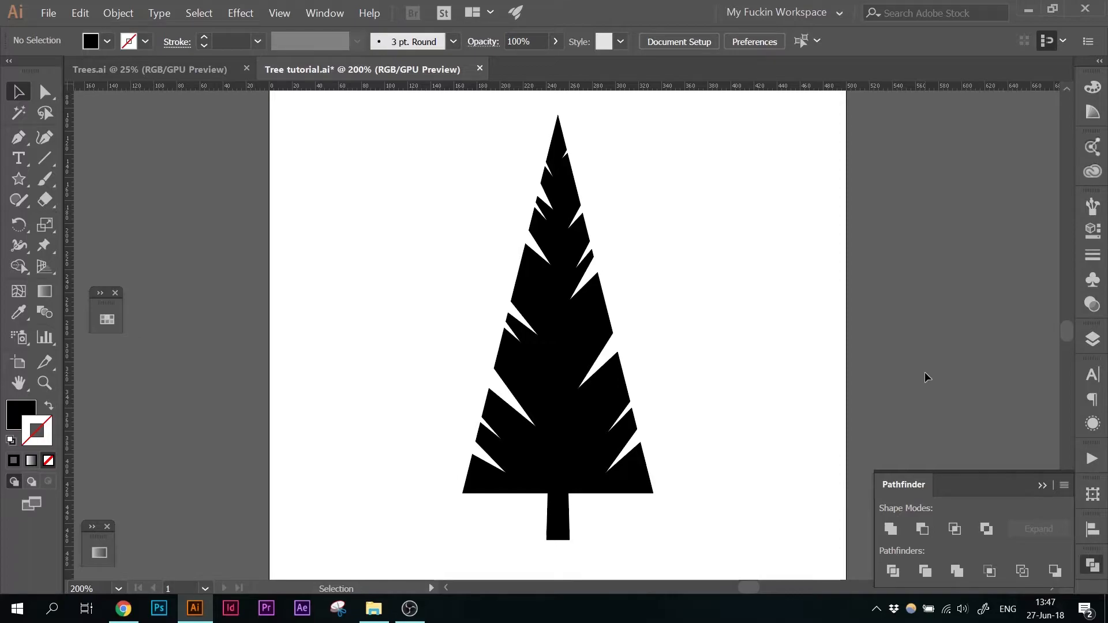
Fill the notched tree shape with the dark teal from the Site theme in Adobe Color Themes
left_click(586, 320)
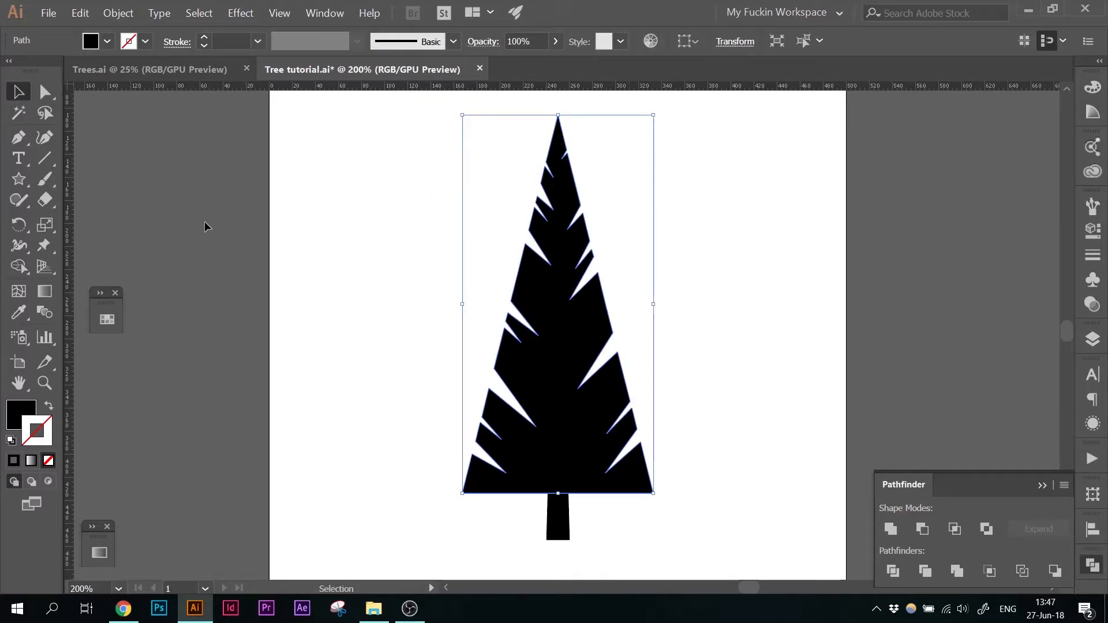
left_click(98, 319)
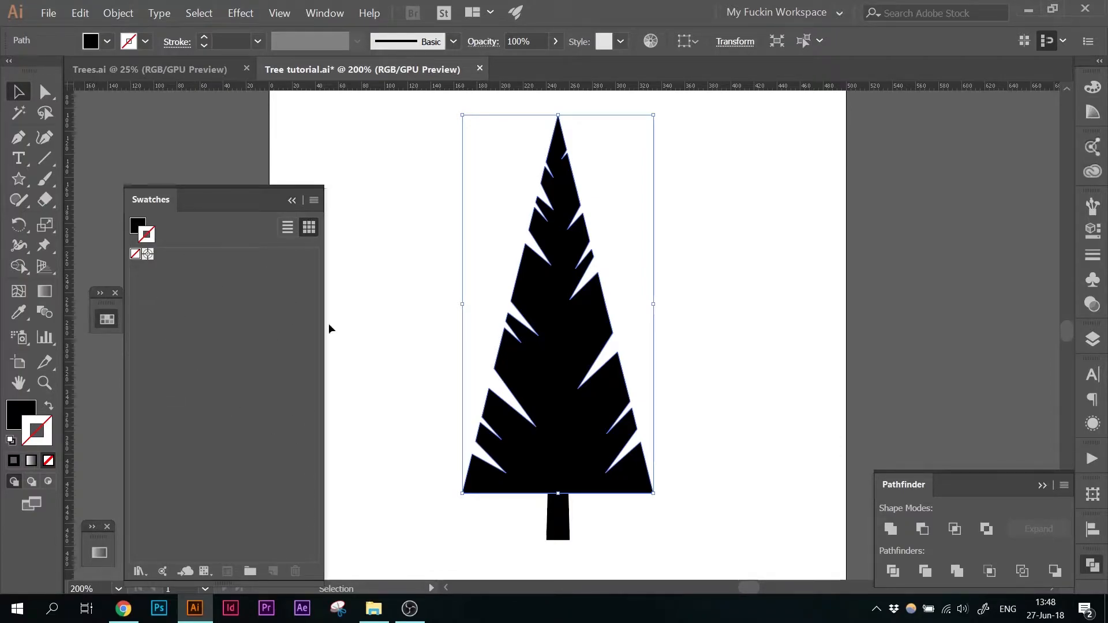
left_click(1093, 147)
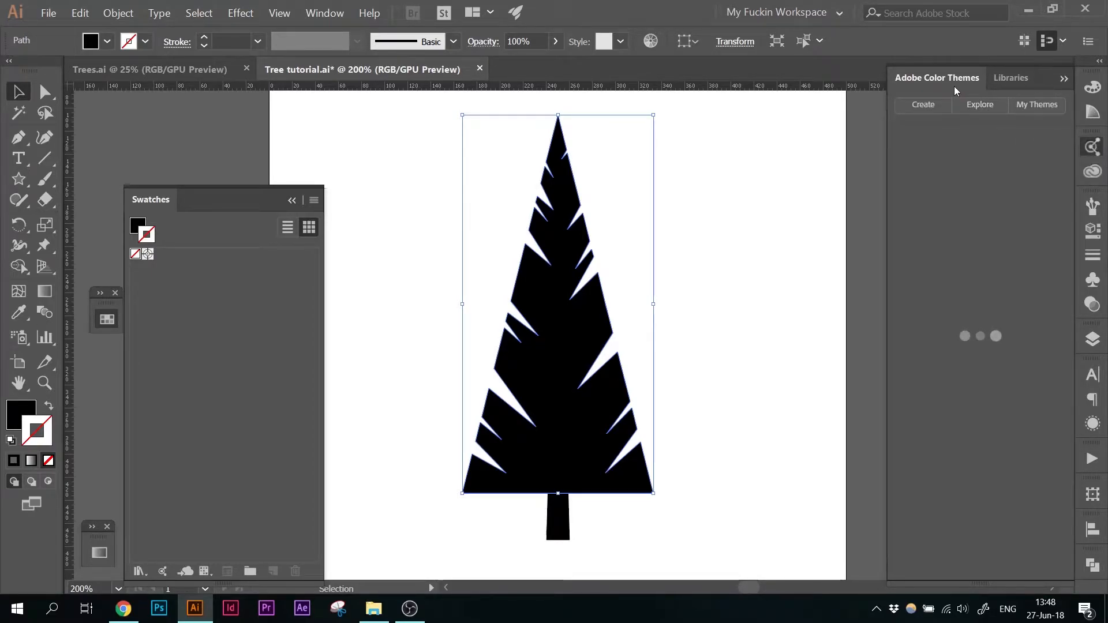
left_click(979, 105)
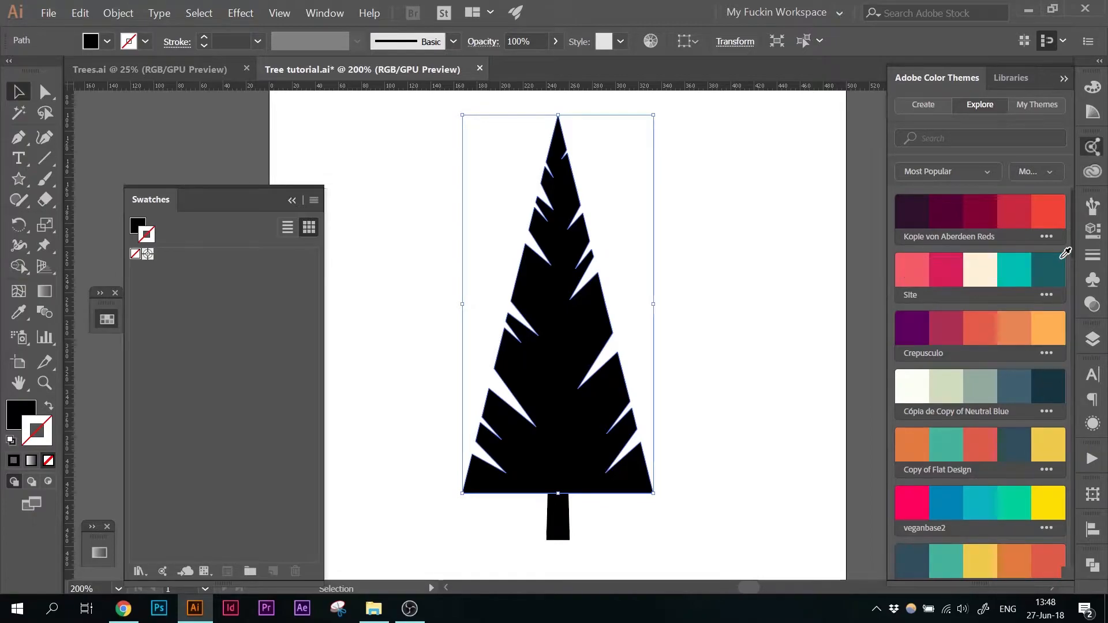
key("x")
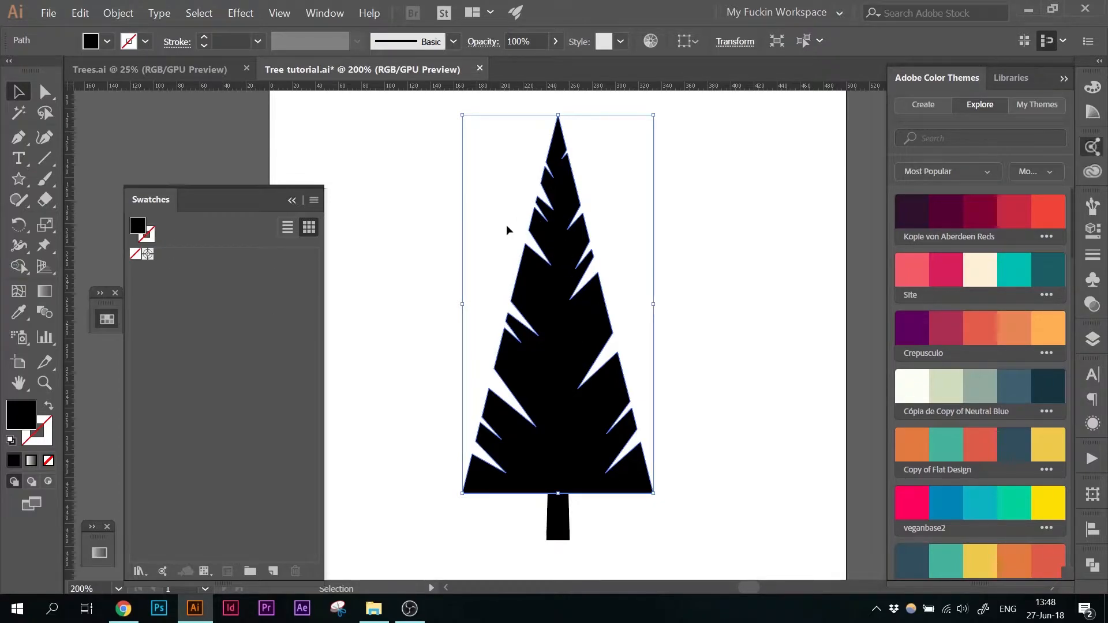
double_click(138, 225)
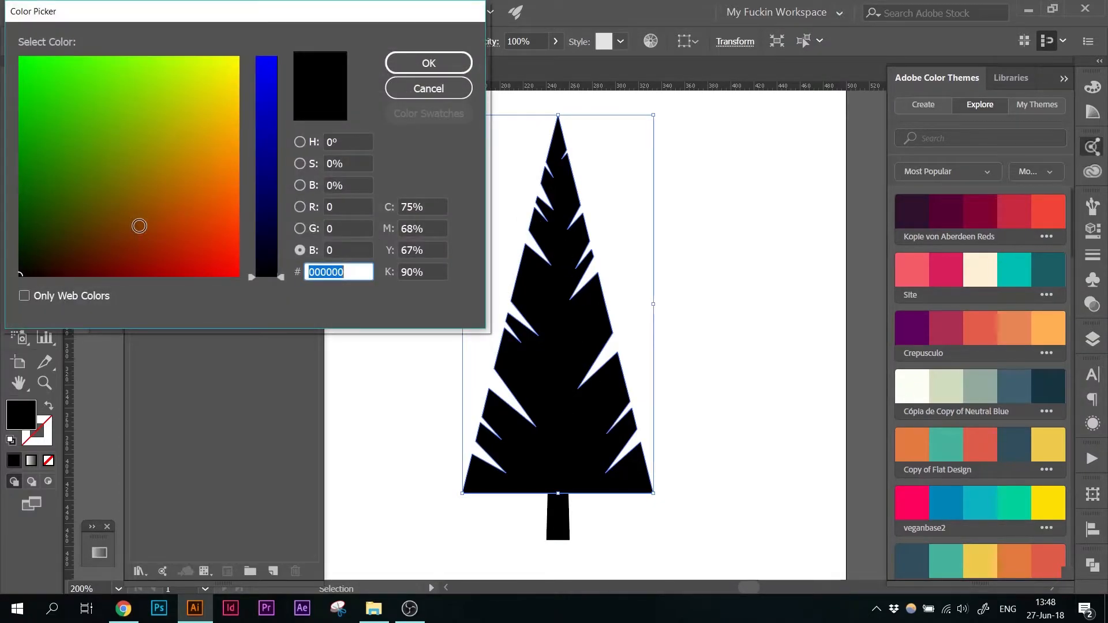
left_click(439, 92)
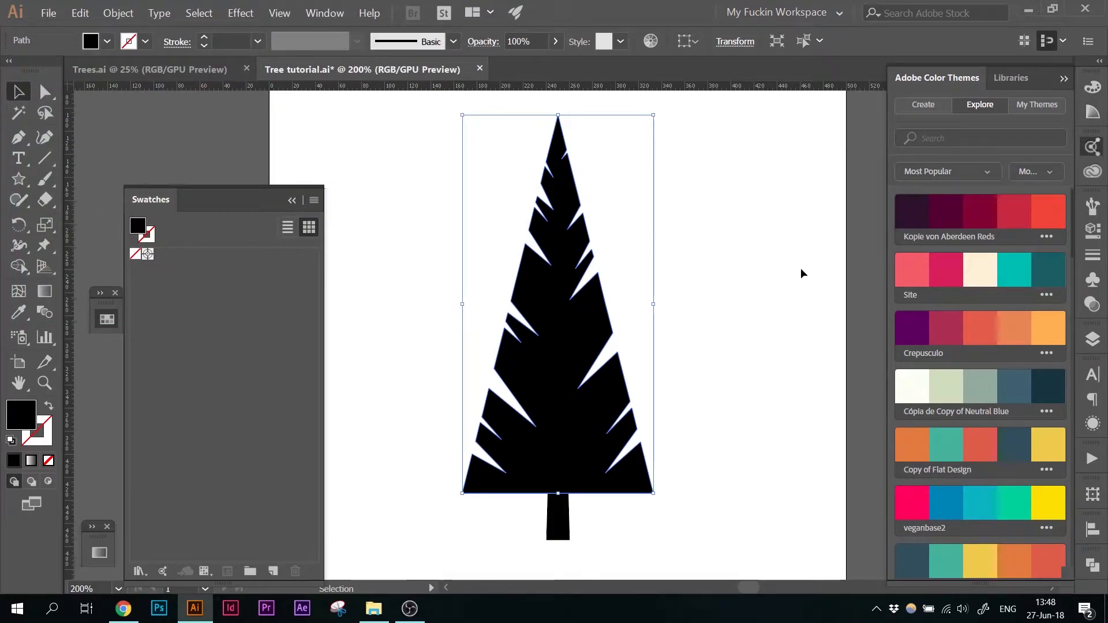
left_click(1049, 264)
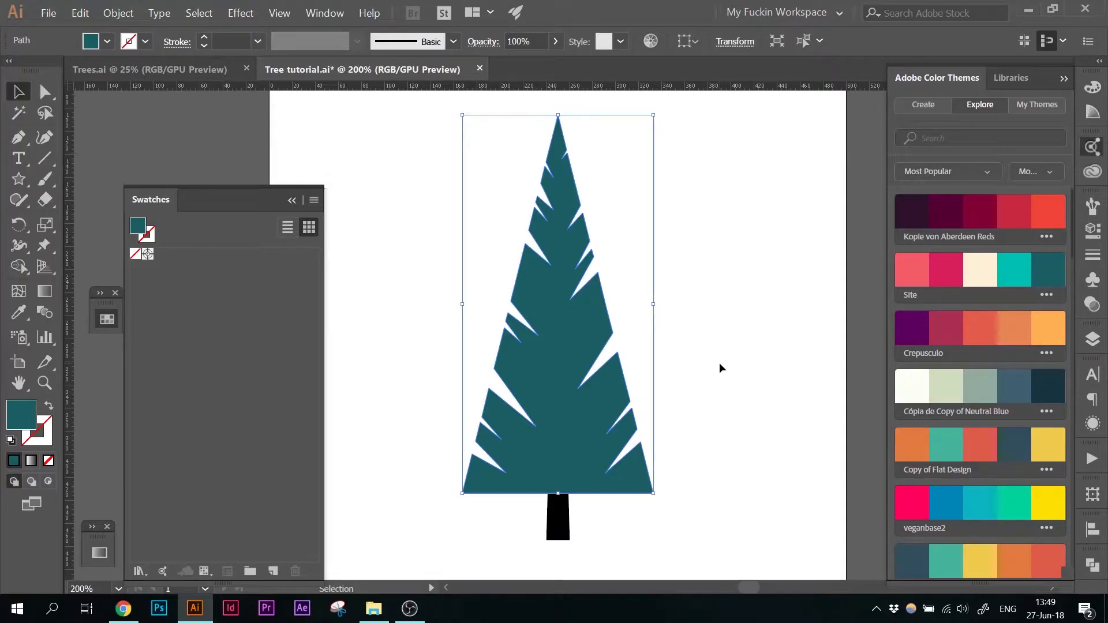
Set the trunk line's stroke colour to the bright turquoise from the Site colour theme
left_click(558, 515)
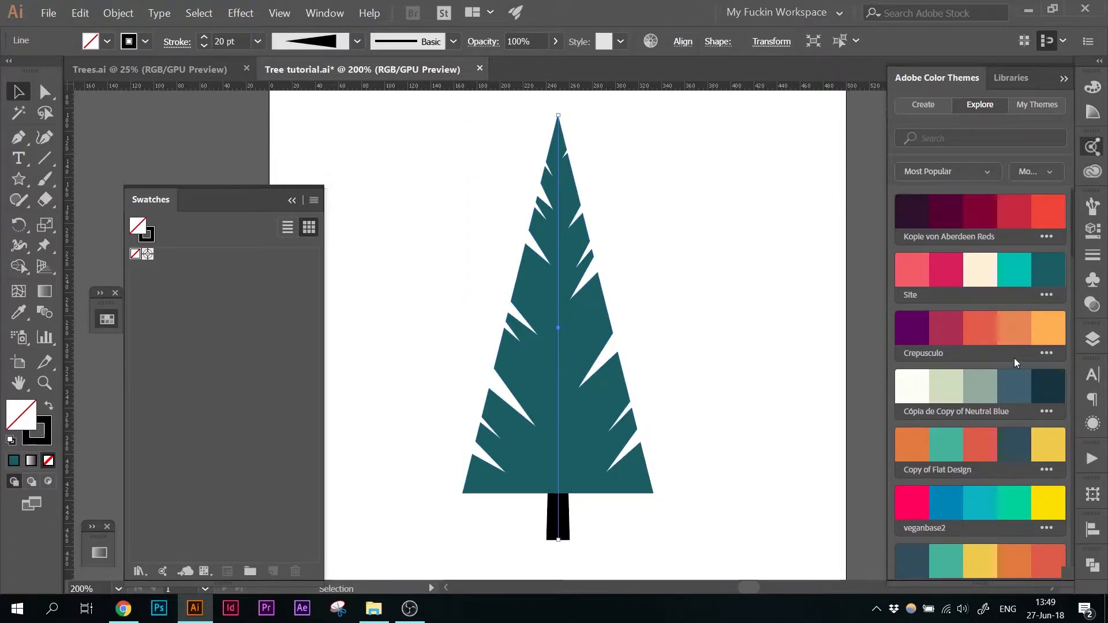
left_click(150, 236)
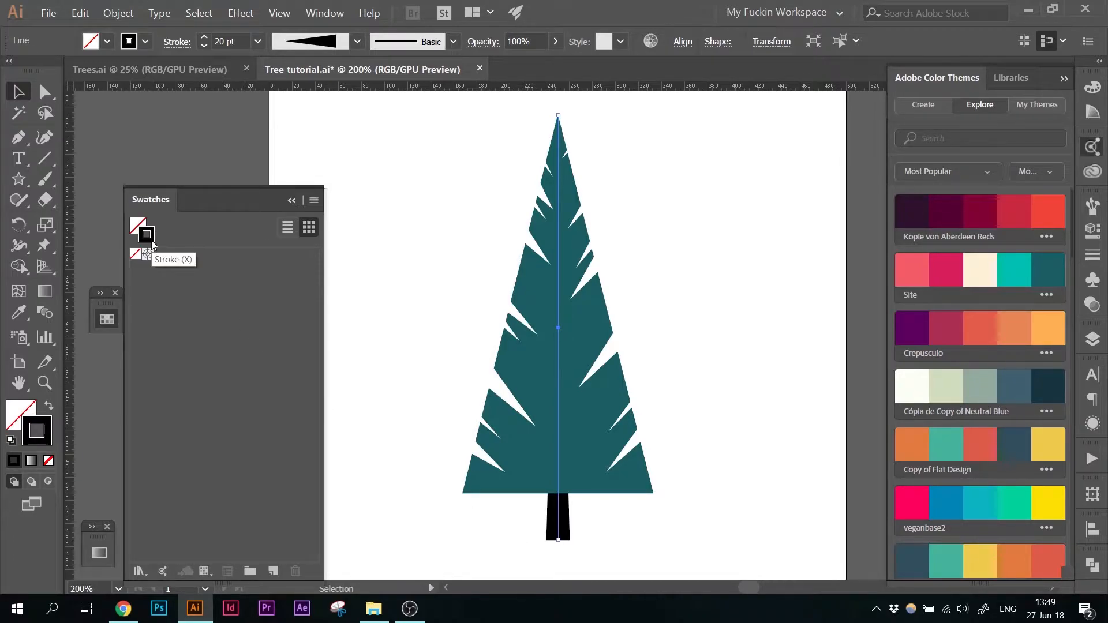
scroll(1030, 392, "down", 6)
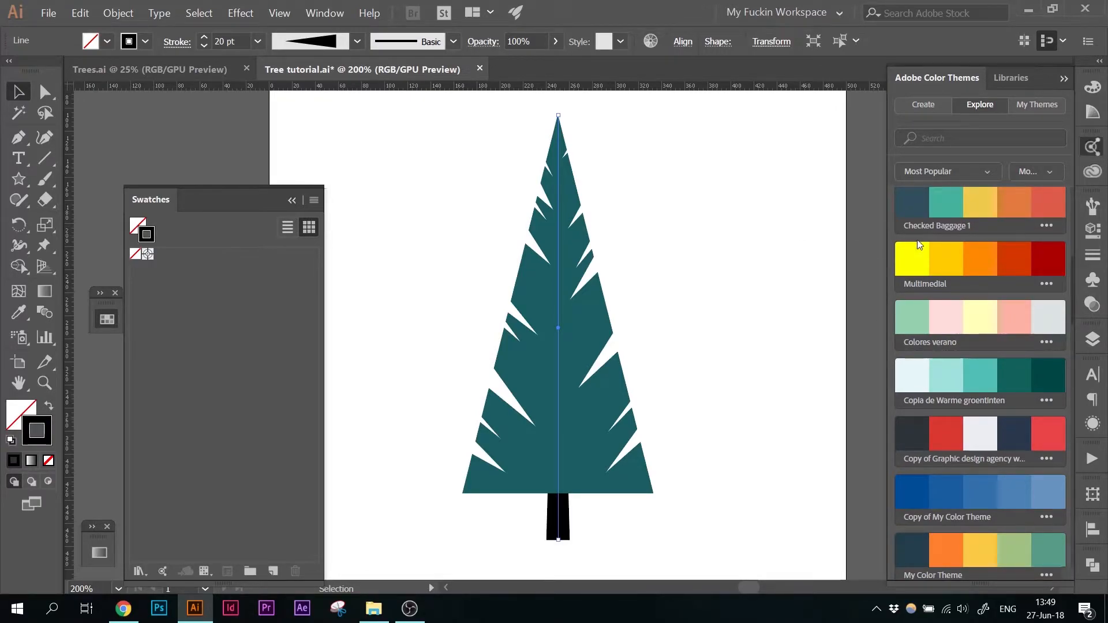
scroll(1007, 342, "up", 3)
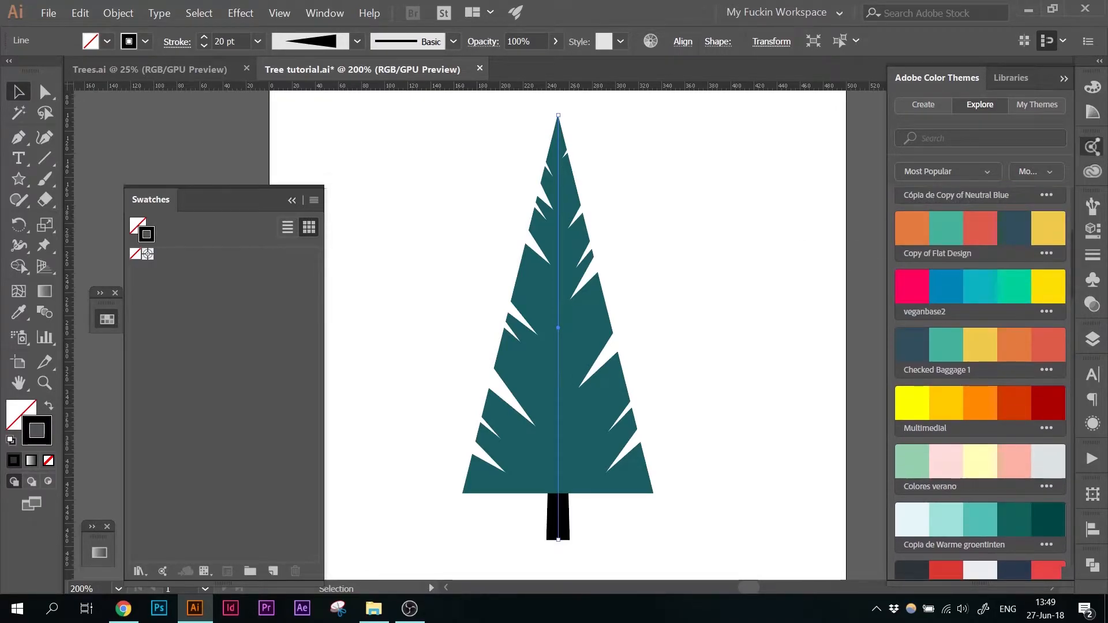
left_click(917, 337)
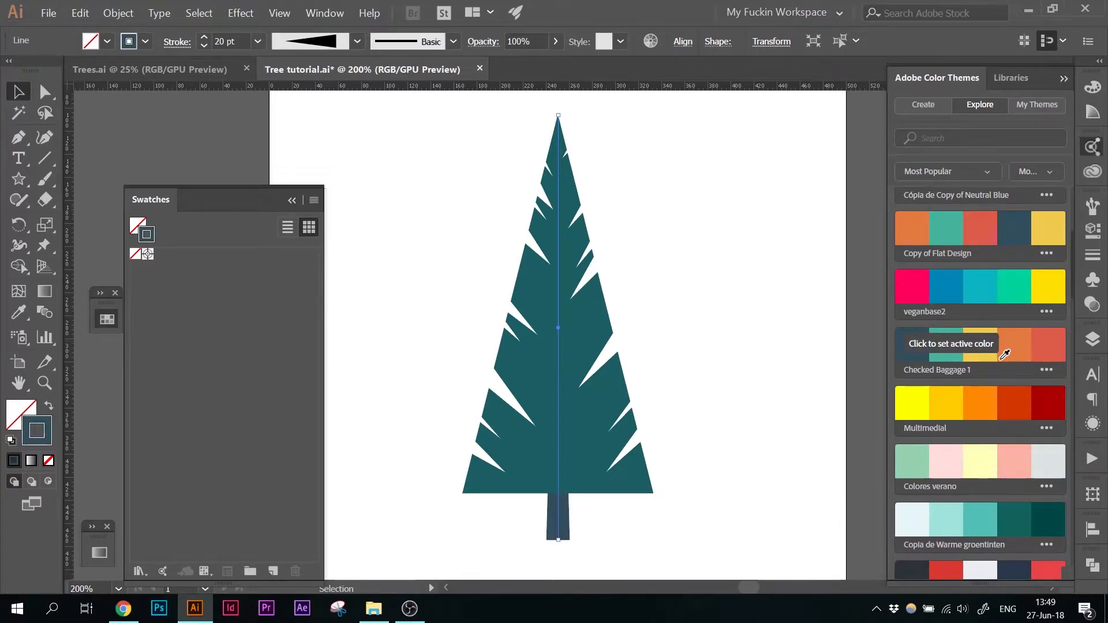
scroll(924, 344, "down", 8)
scroll(995, 369, "down", 10)
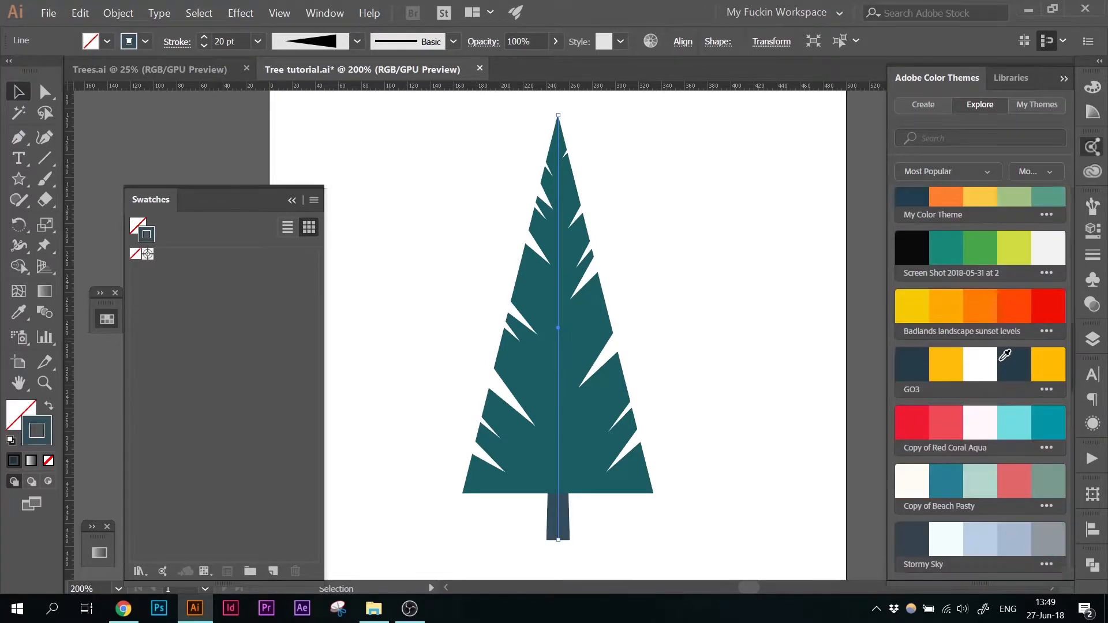
left_click(1014, 270)
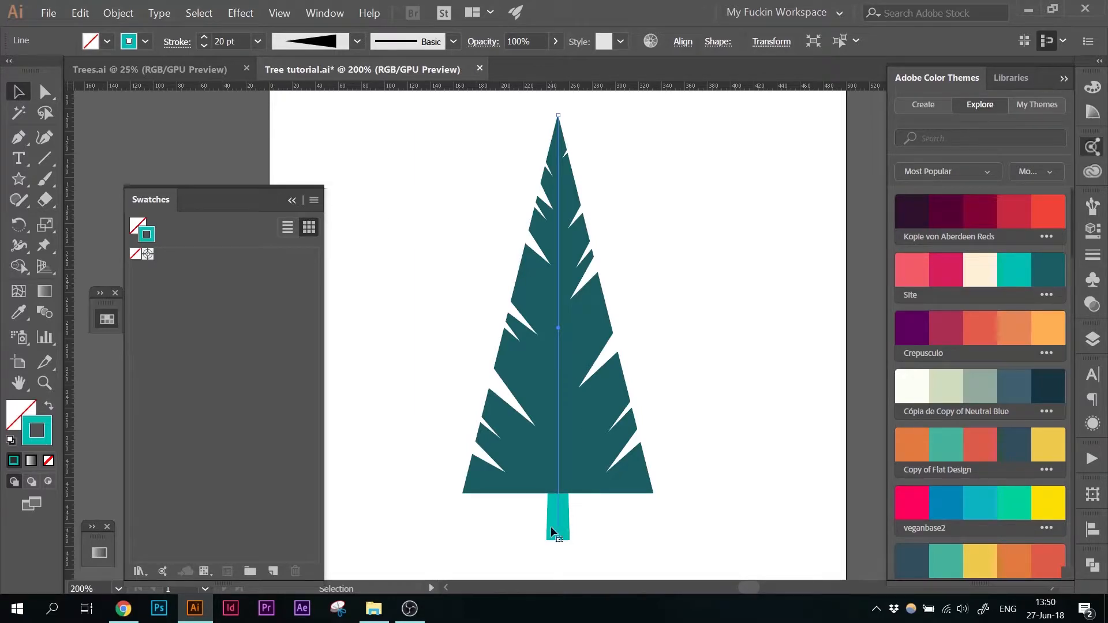
Bring the turquoise trunk line to the front of the dark teal tree shape
left_click_drag(502, 524, 621, 557)
key("ctrl")
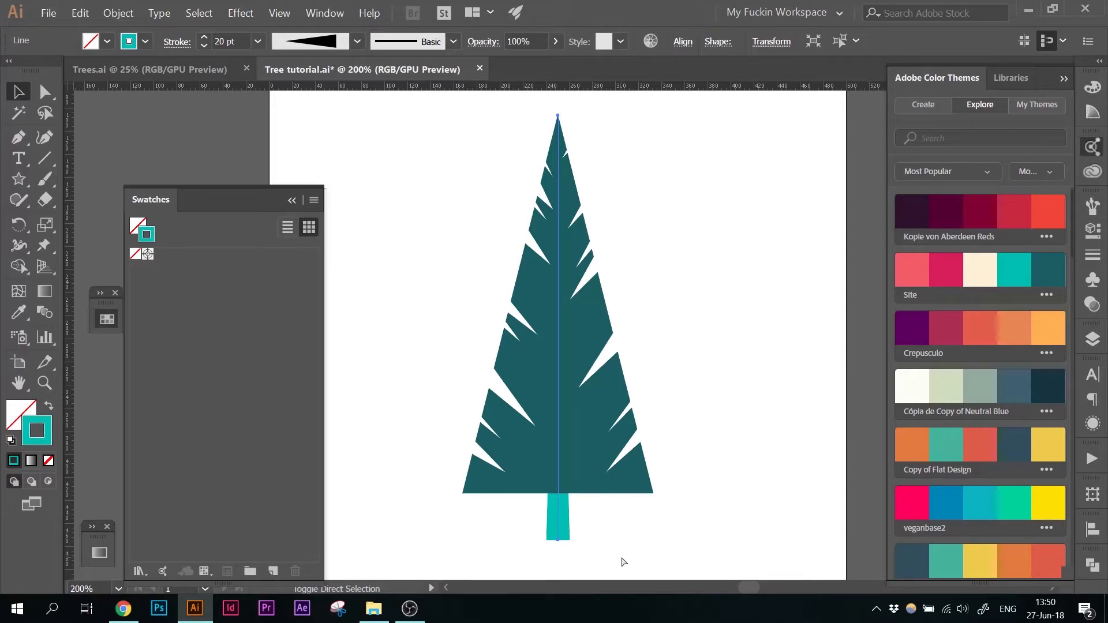
key("ctrl+shift+bracketright")
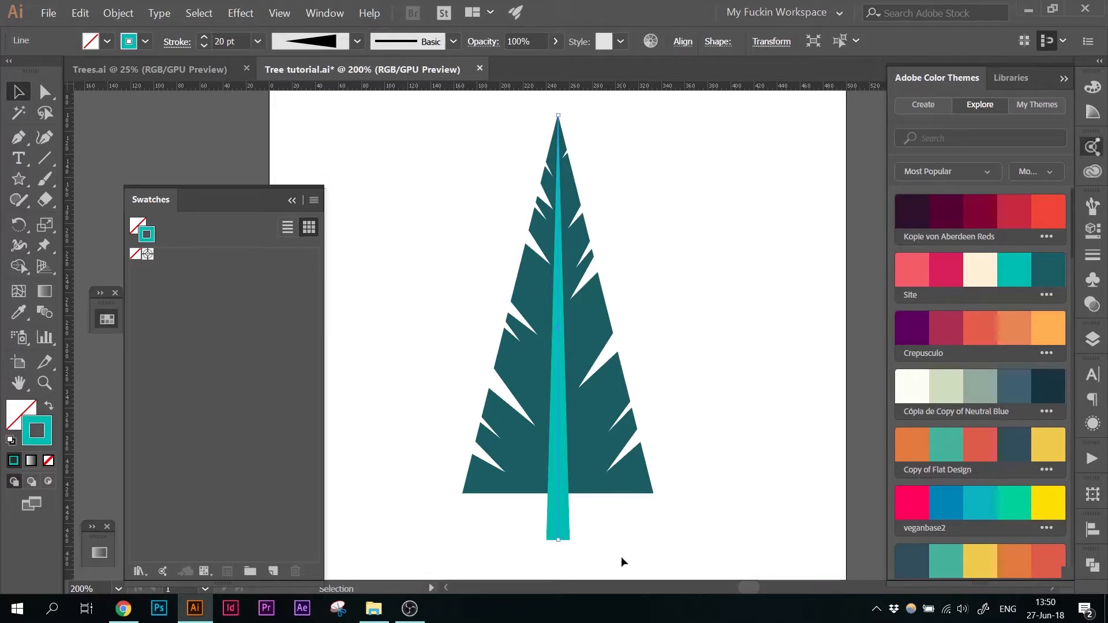
key("ctrl+shift+bracketleft")
right_click(553, 516)
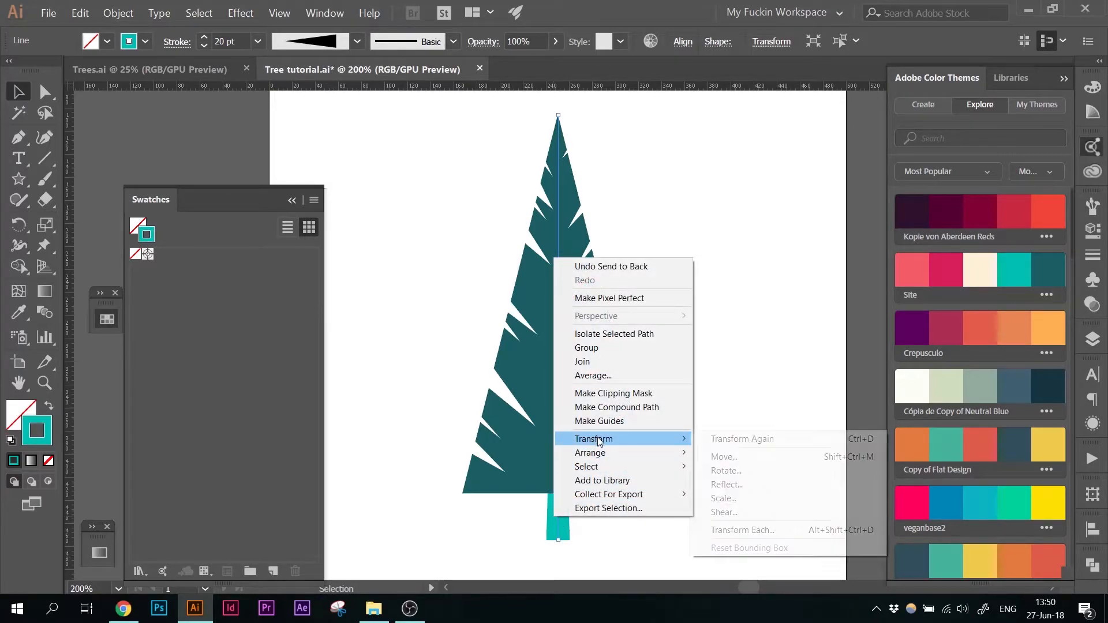
mouse_move(608, 456)
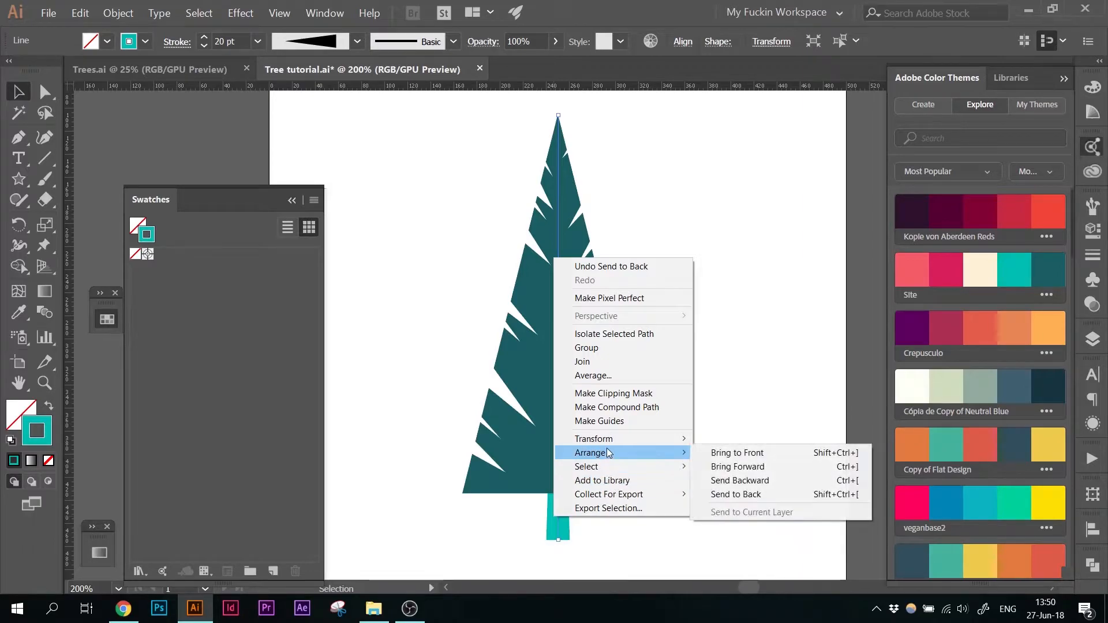
left_click(795, 456)
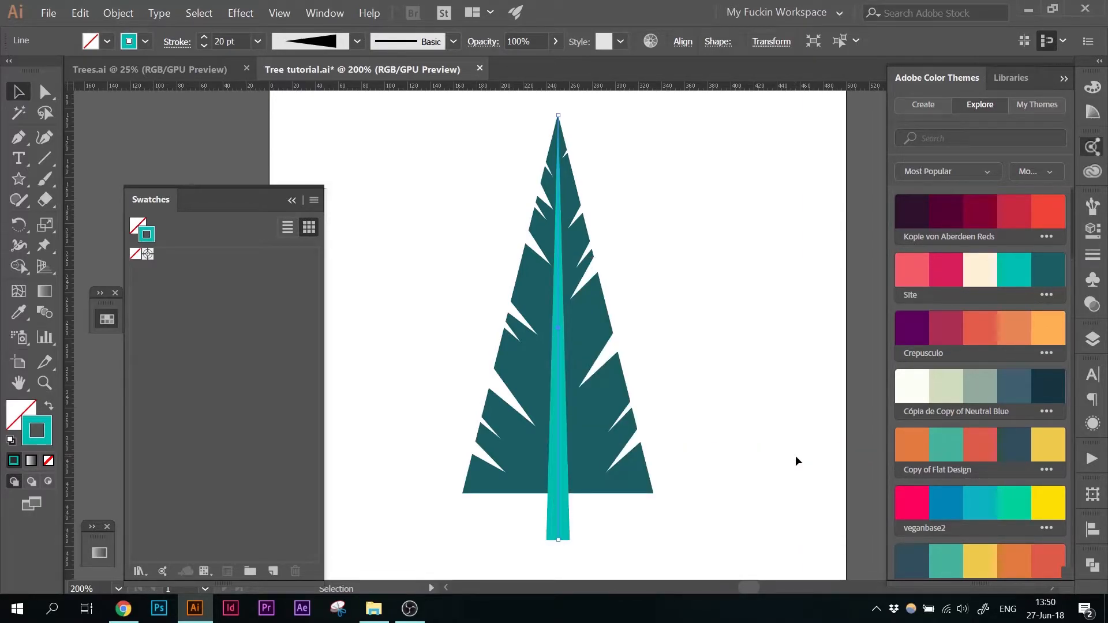
Reduce the turquoise trunk line's stroke weight to 18 pt
left_click(796, 460)
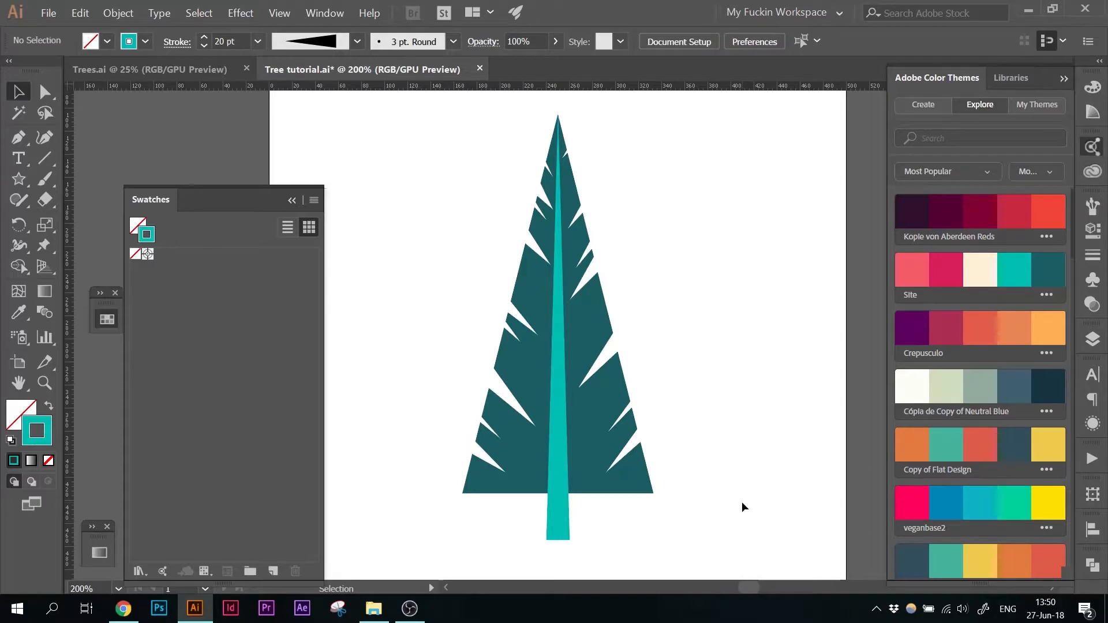
left_click_drag(520, 514, 600, 573)
left_click(204, 45)
left_click(204, 46)
left_click(431, 240)
Raise the foliage shape's two bottom corner anchors slightly, moving the left one to X 171 px, Y 403 px, so its base slopes up from the trunk
left_click(526, 459)
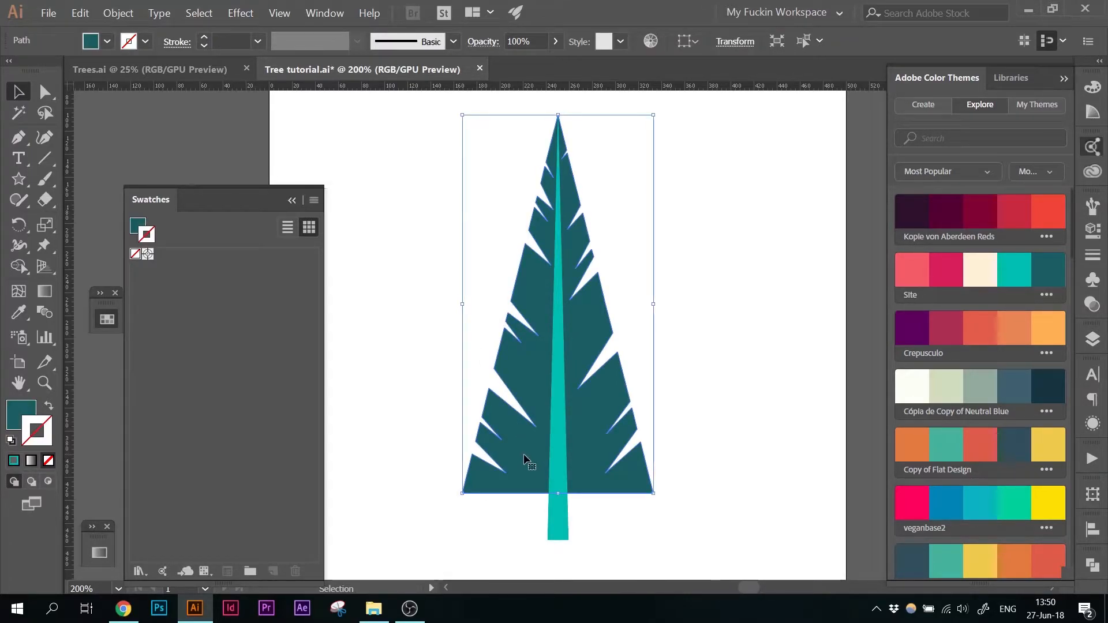
left_click(615, 508)
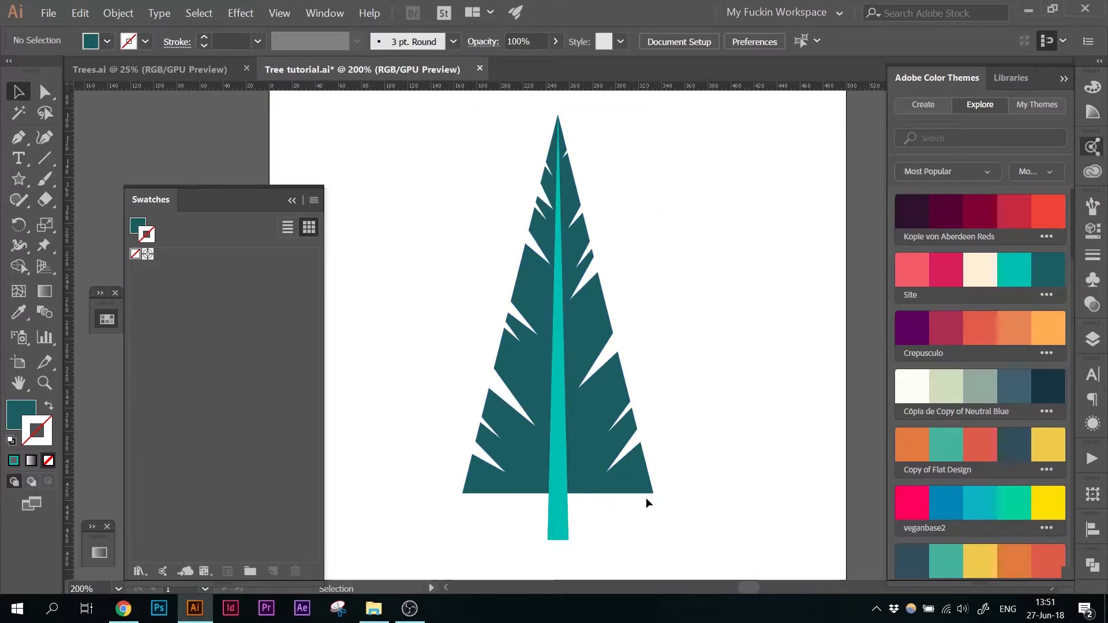
left_click(591, 469)
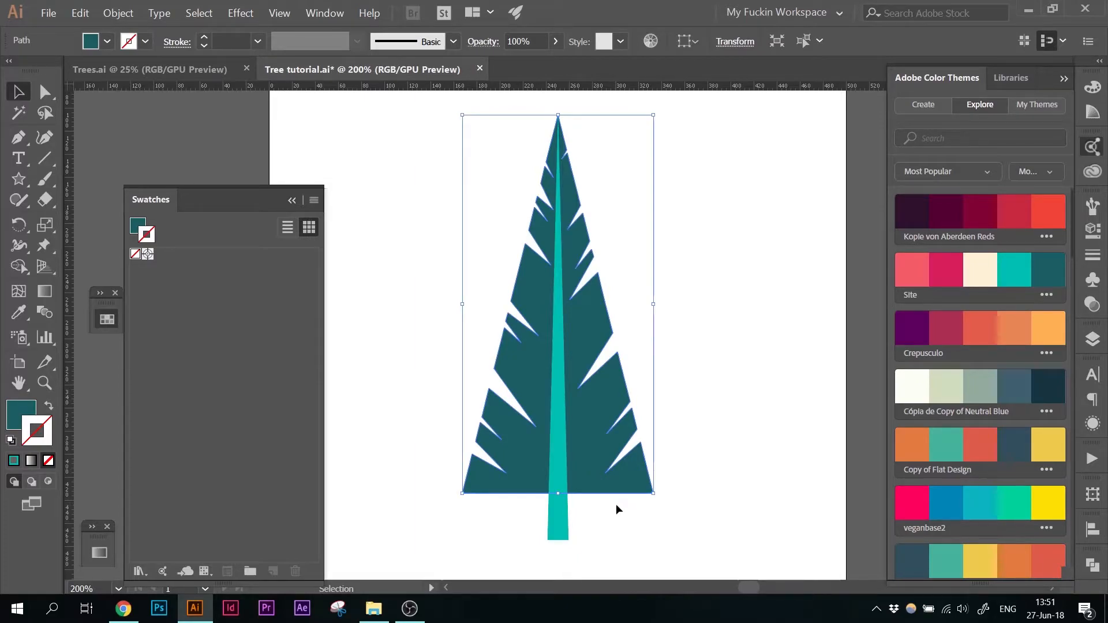
key("a")
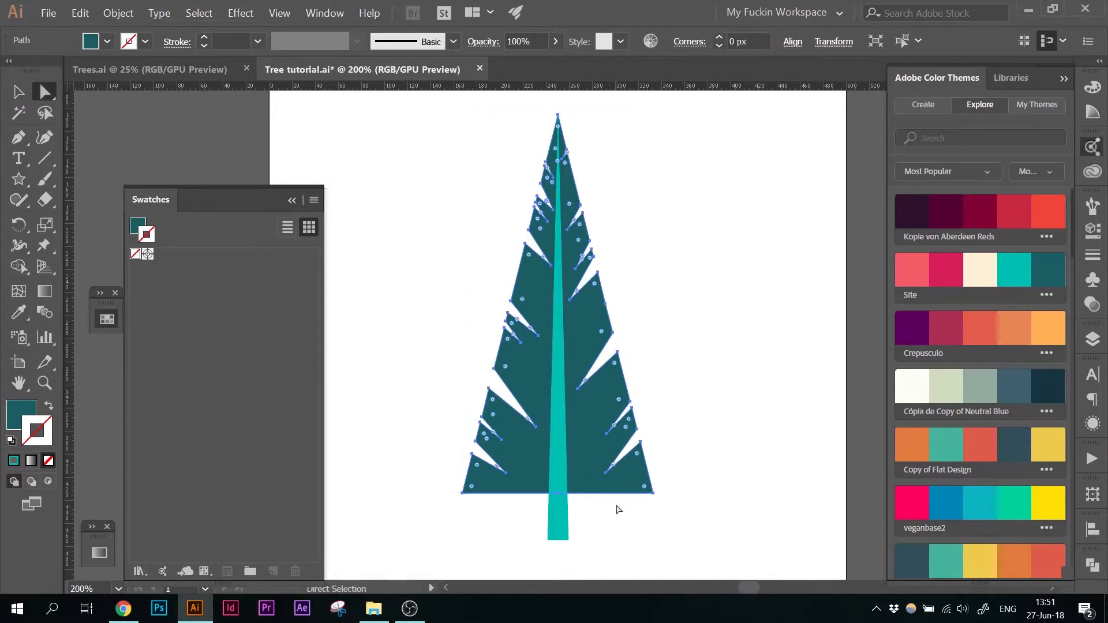
double_click(44, 93)
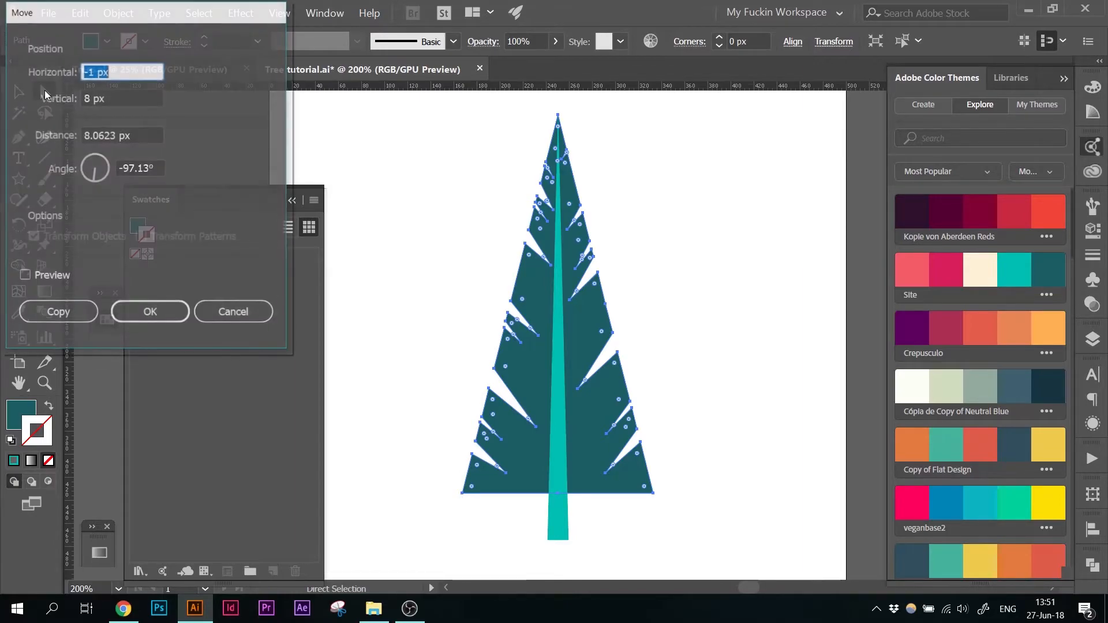
left_click(235, 313)
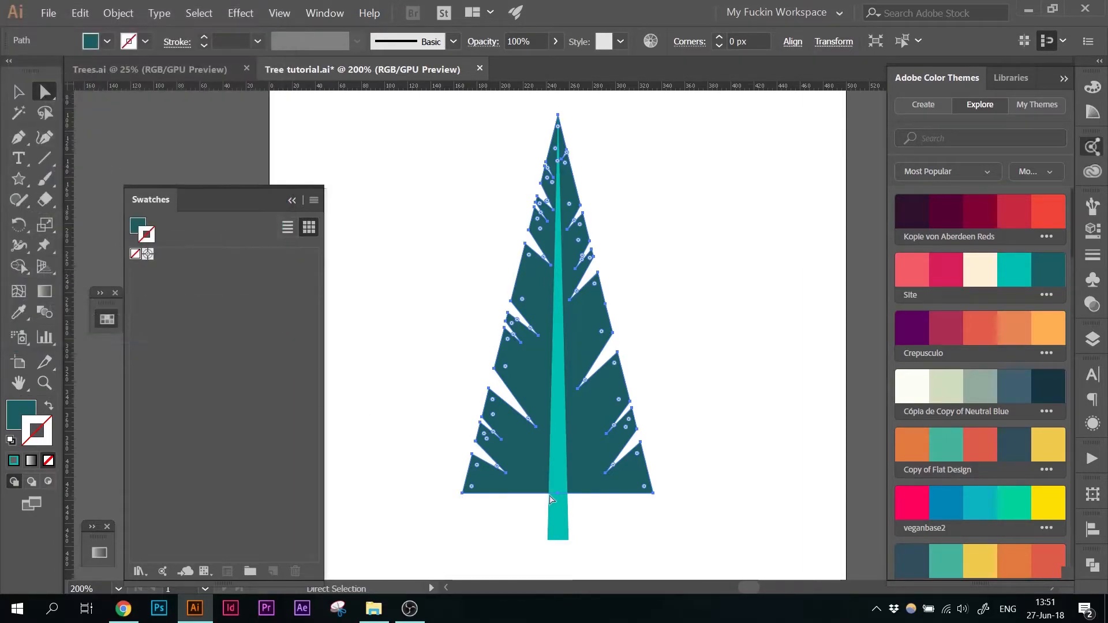
left_click(462, 494)
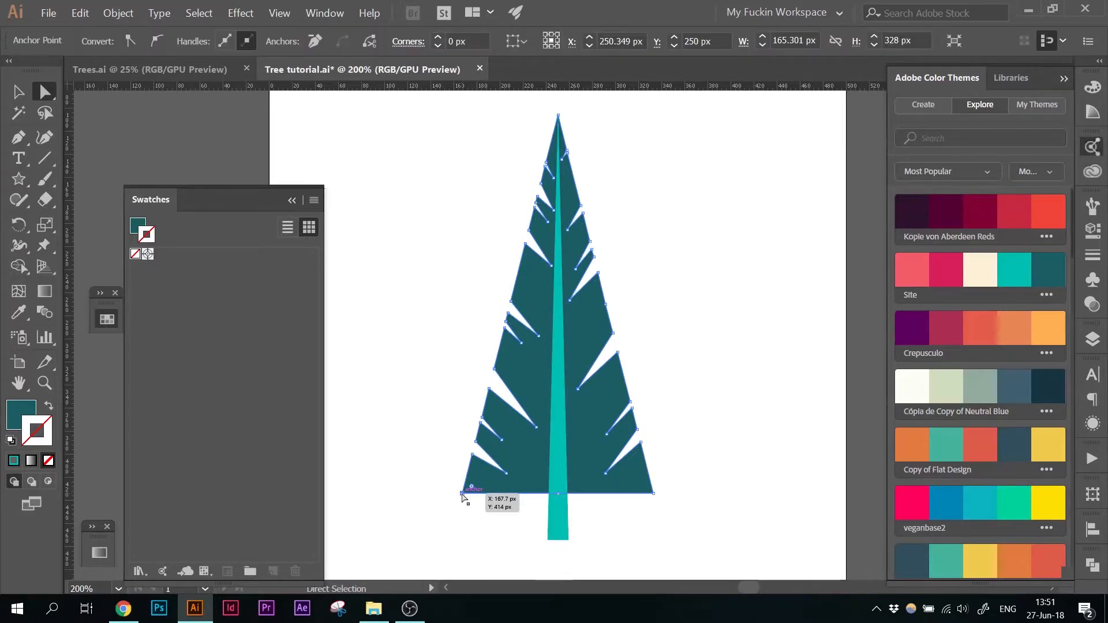
left_click_drag(462, 494, 467, 481)
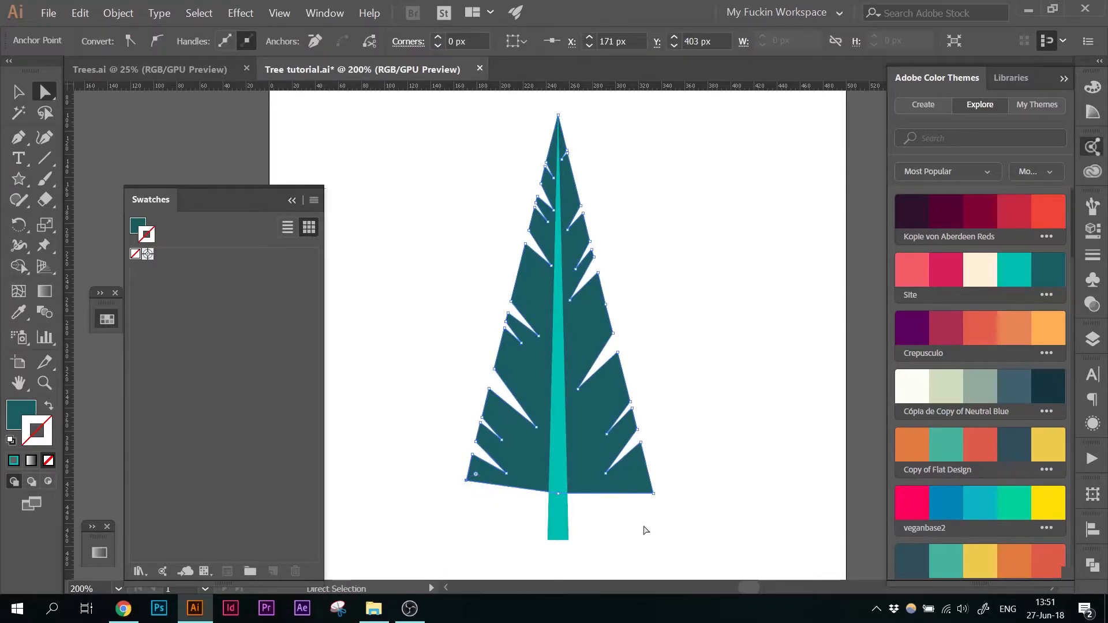
left_click(653, 494)
left_click_drag(653, 495, 651, 485)
left_click(734, 515)
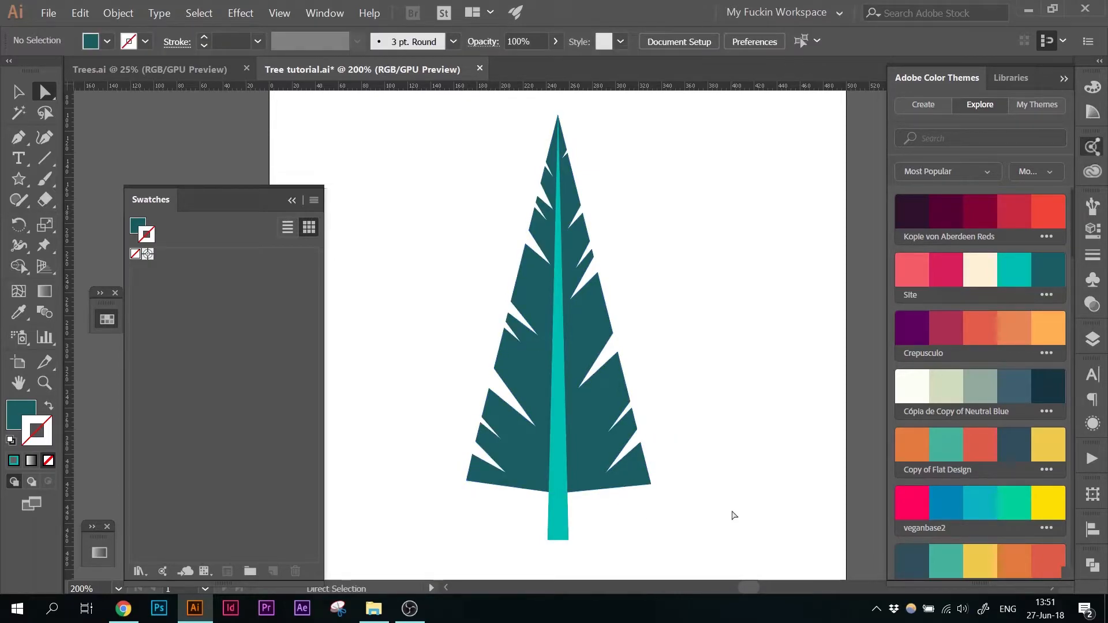
Try pulling a lower branch tip on the foliage's left side outward and upward by its anchor point
left_click(596, 458)
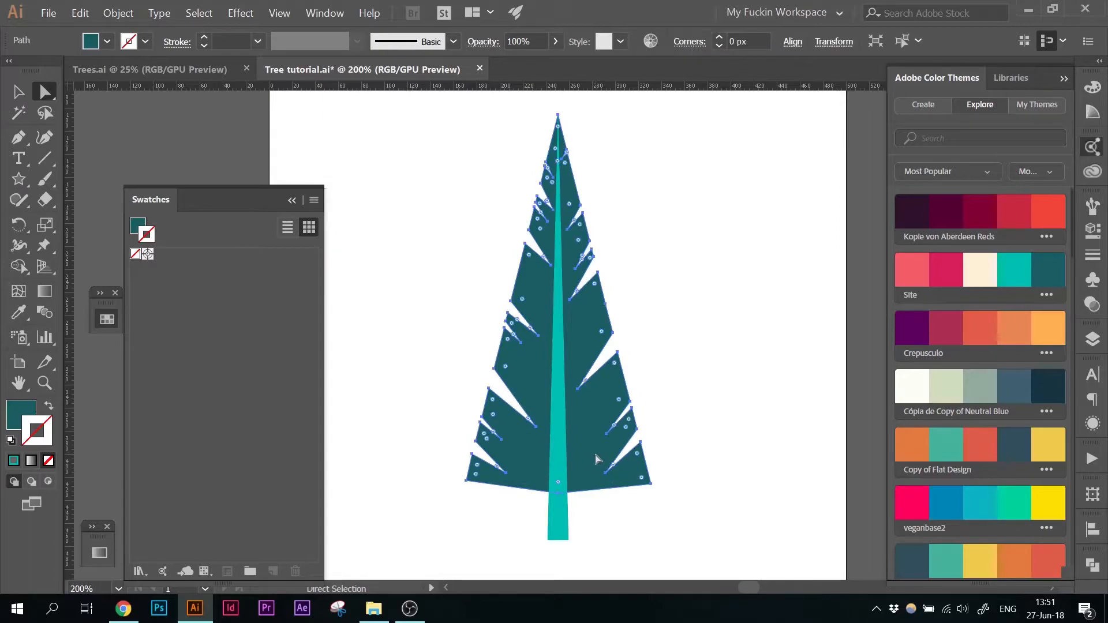
left_click(480, 426)
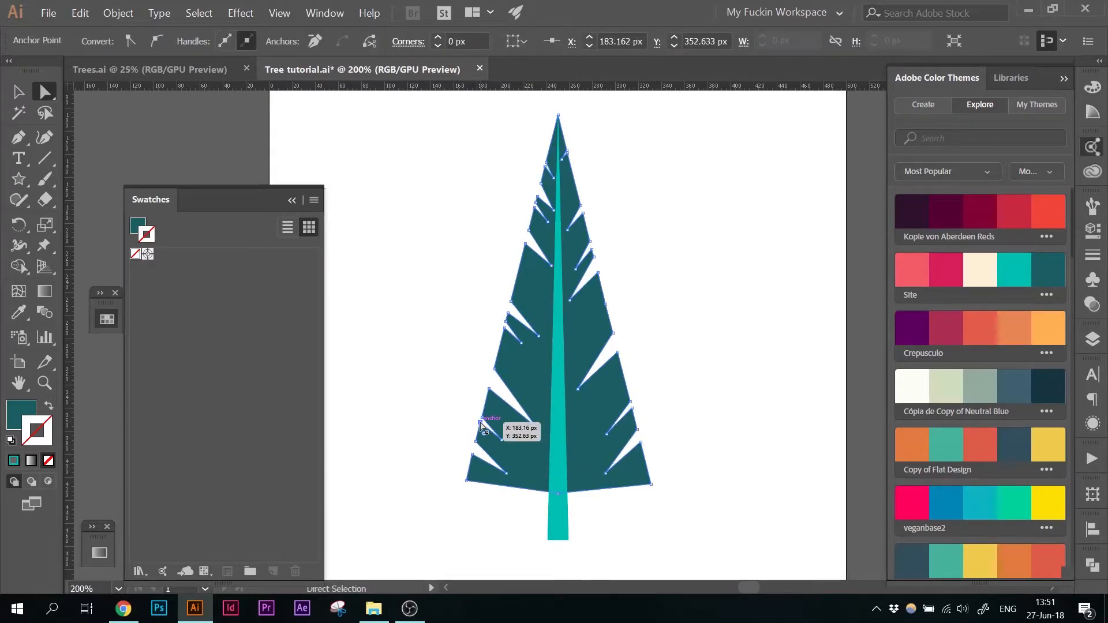
left_click_drag(490, 390, 470, 367)
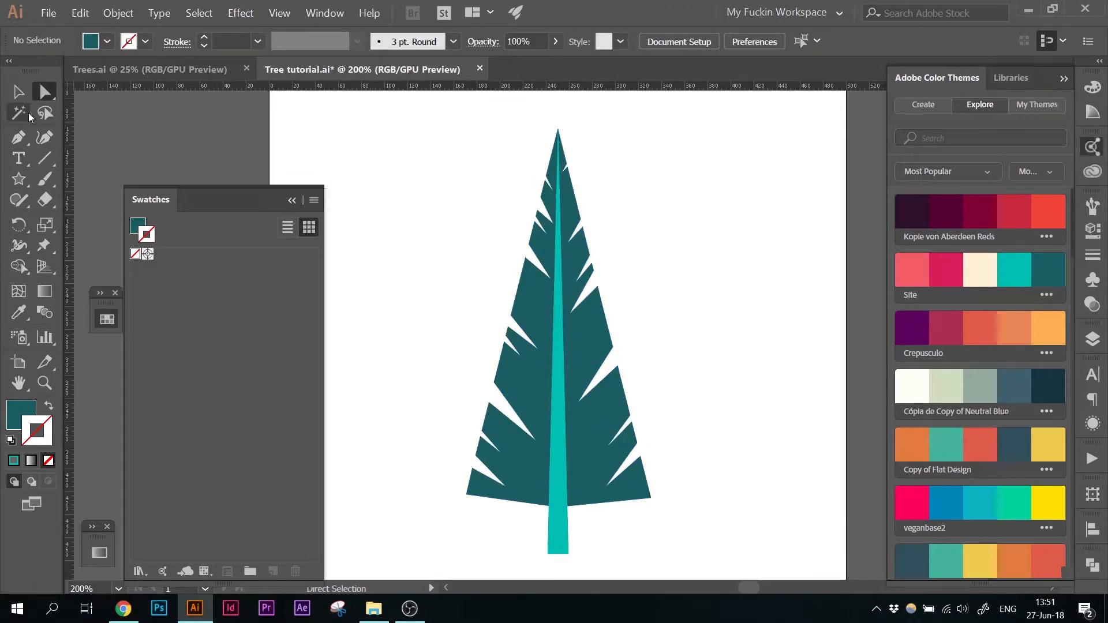
Draw eight 1 pt branch lines slanting upward from both sides of the trunk, using the bright turquoise stroke from the Site theme
left_click(45, 159)
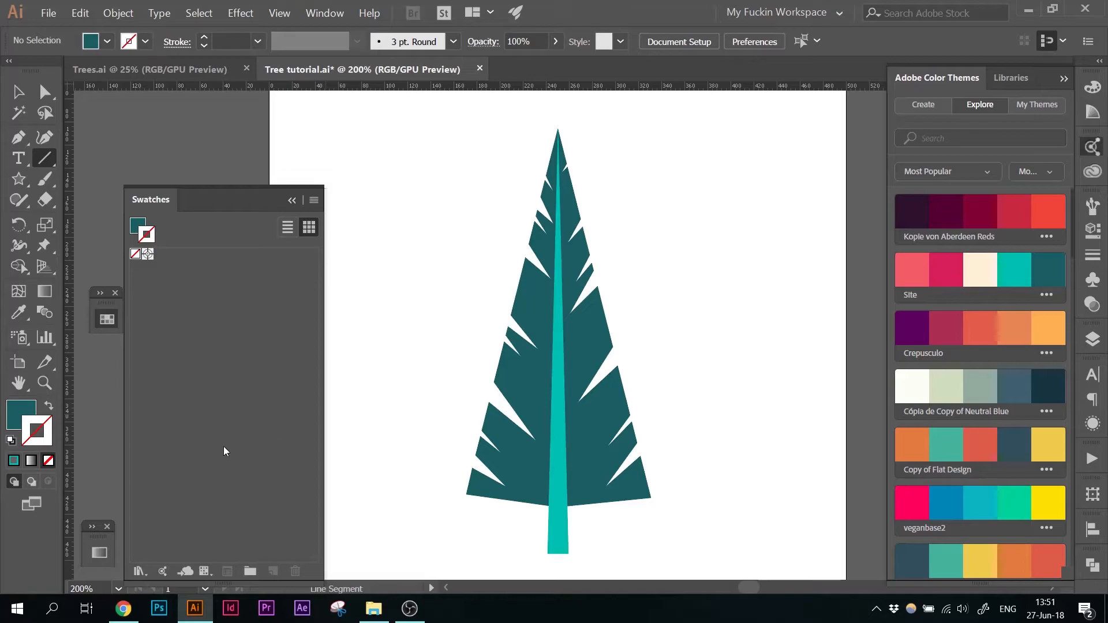
key("shift+x")
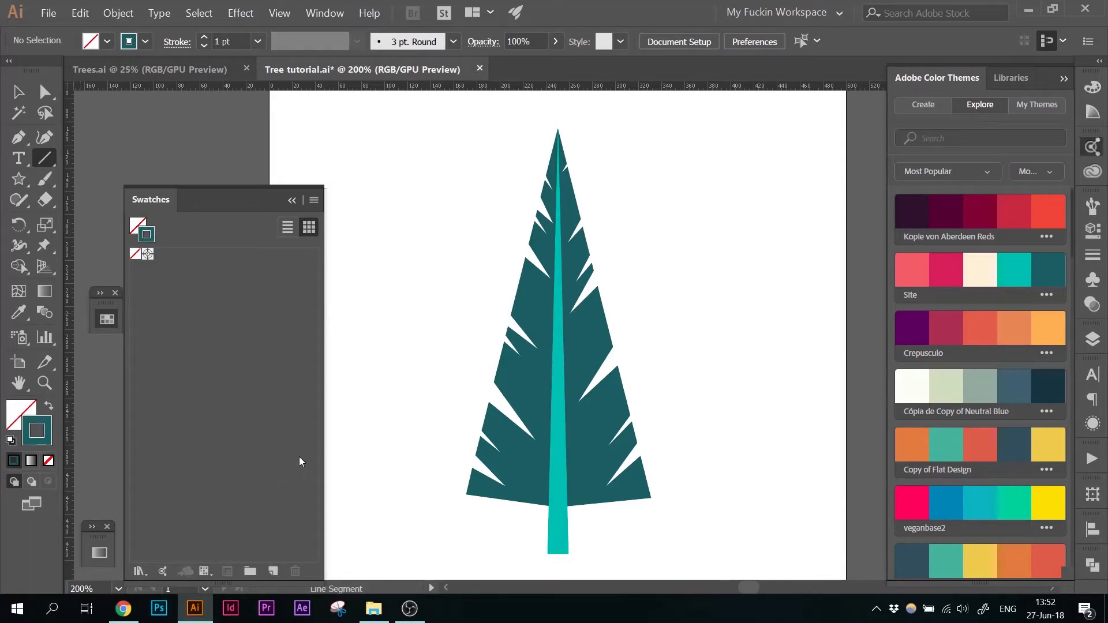
left_click(1009, 265)
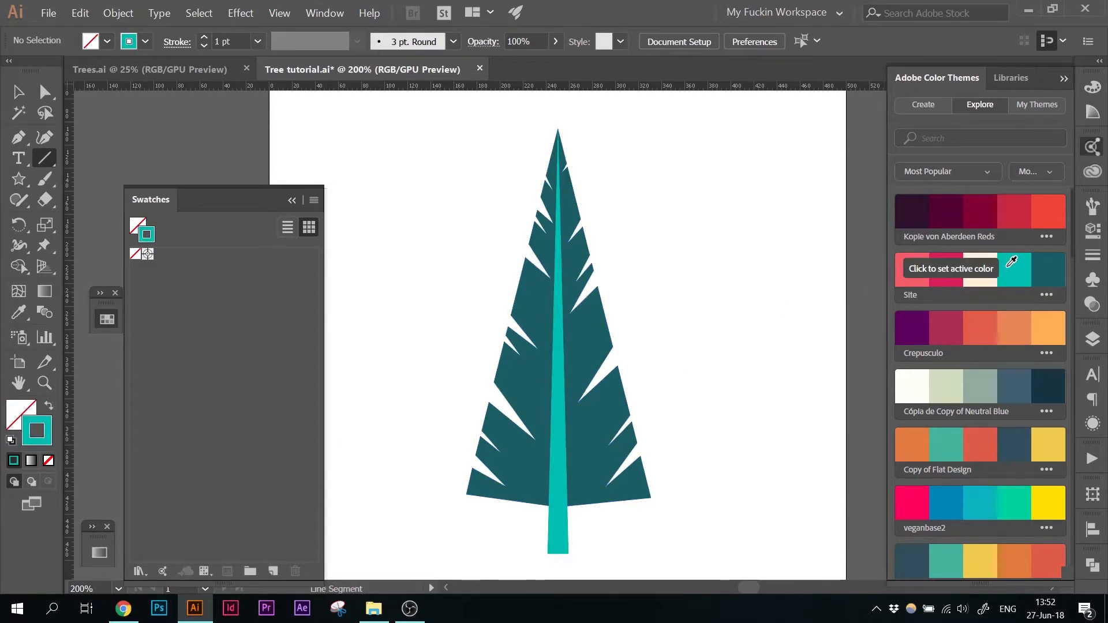
left_click_drag(564, 363, 593, 329)
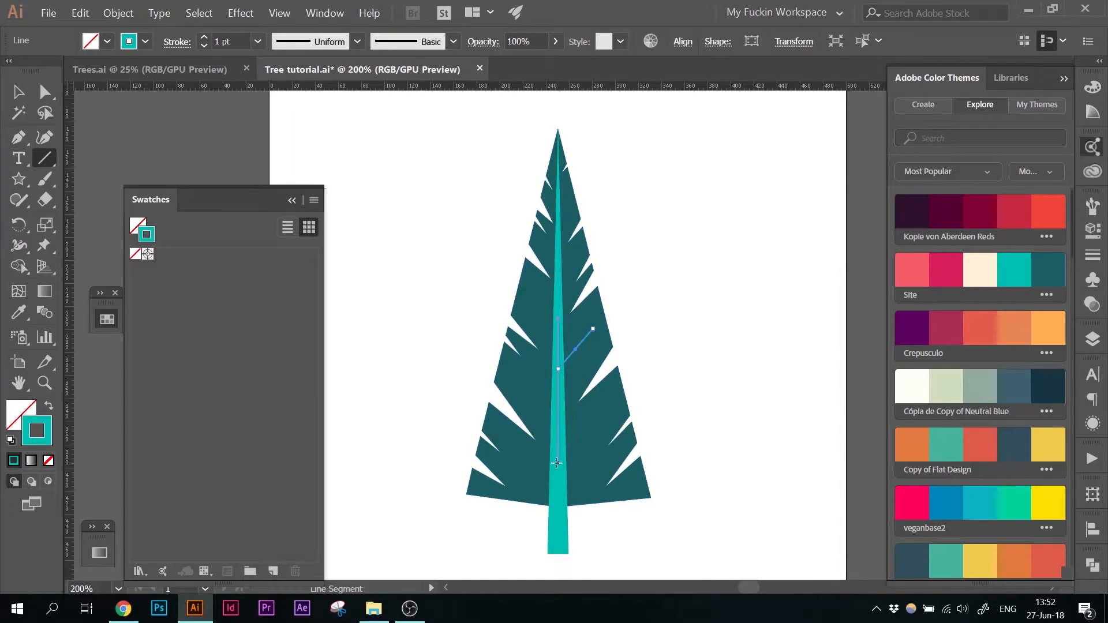
left_click_drag(556, 463, 606, 415)
left_click_drag(557, 490, 589, 463)
left_click_drag(558, 526, 580, 517)
left_click_drag(557, 415, 526, 370)
left_click_drag(558, 301, 535, 276)
left_click_drag(557, 227, 573, 199)
left_click_drag(557, 211, 550, 198)
Select all the thin branch lines at once by their matching stroke weight
key("v")
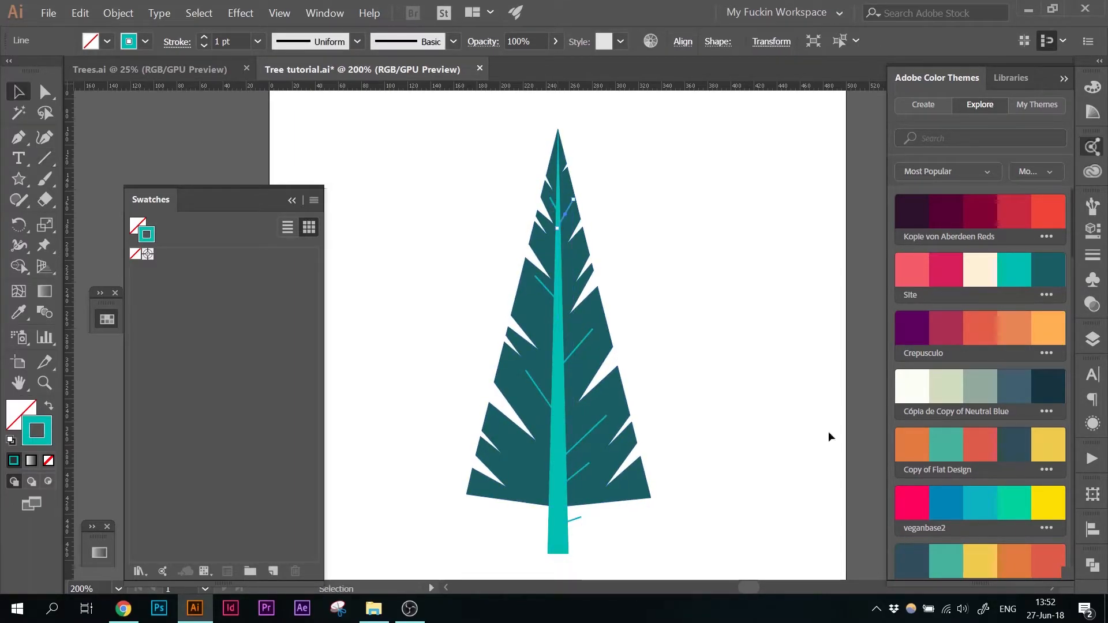
left_click(597, 424)
left_click(196, 11)
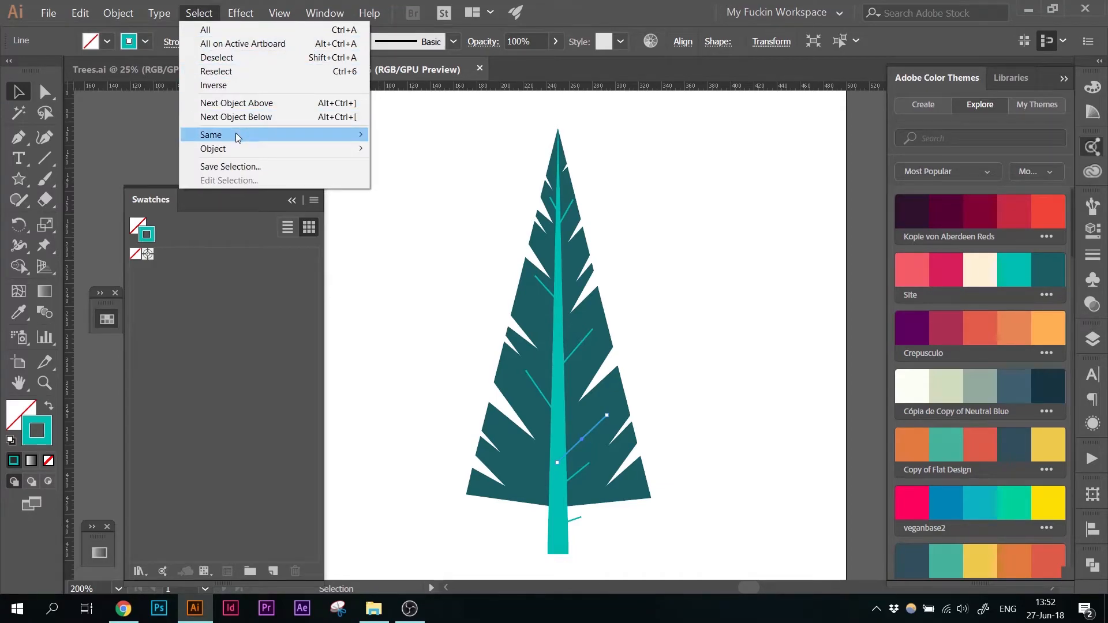
mouse_move(238, 137)
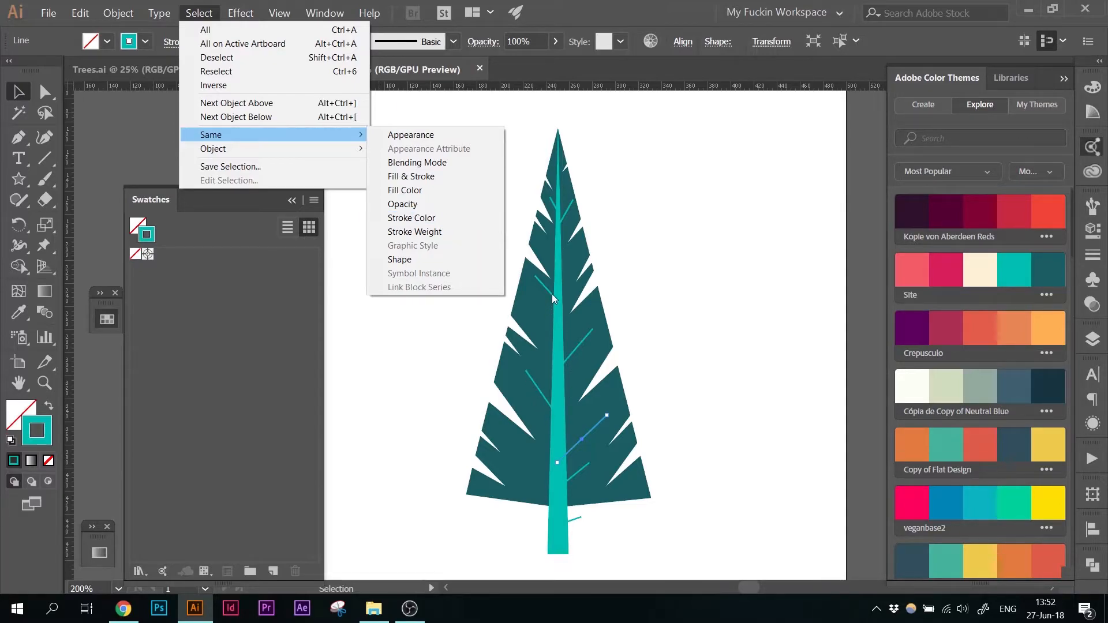
left_click(443, 233)
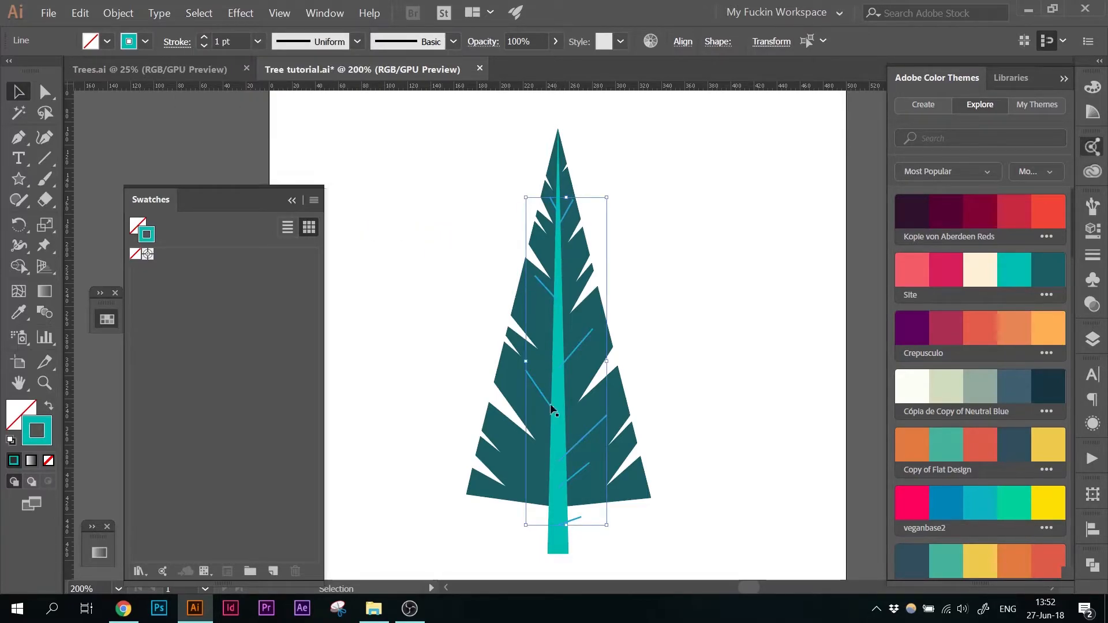
Apply the triangular tapering width profile to the selected branch lines and set their stroke weight to 4 pt
left_click(357, 42)
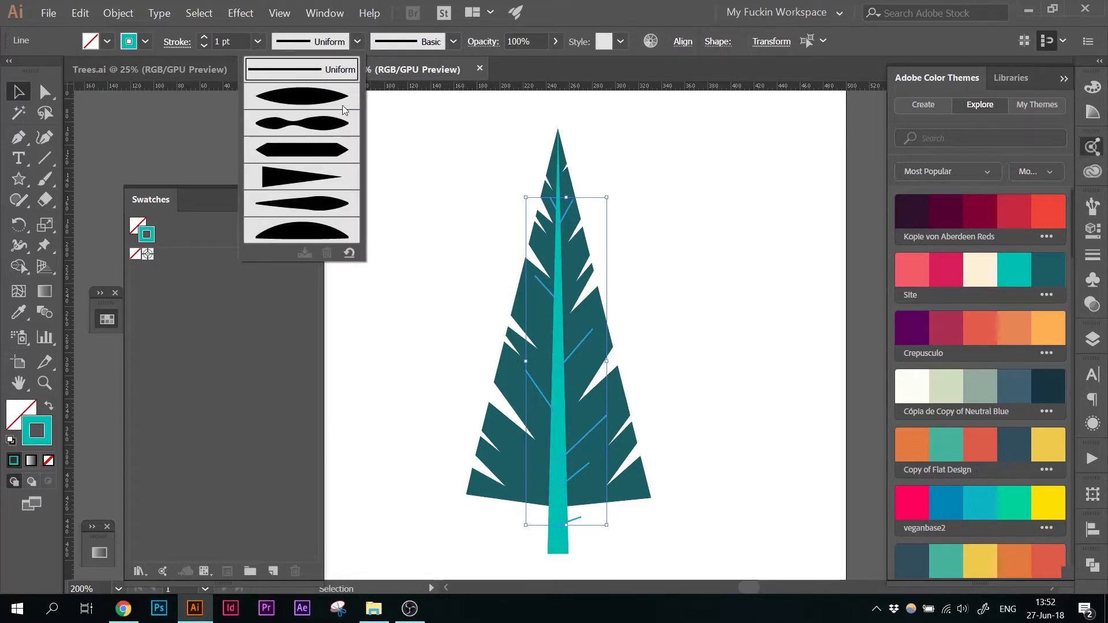
left_click(317, 182)
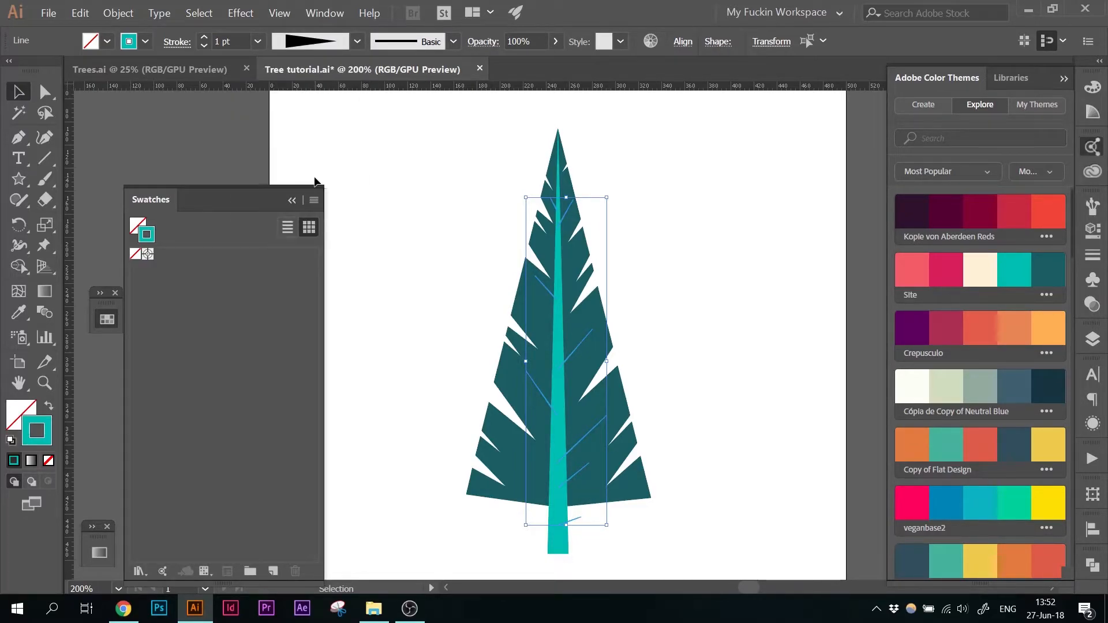
left_click(205, 38)
left_click(205, 38)
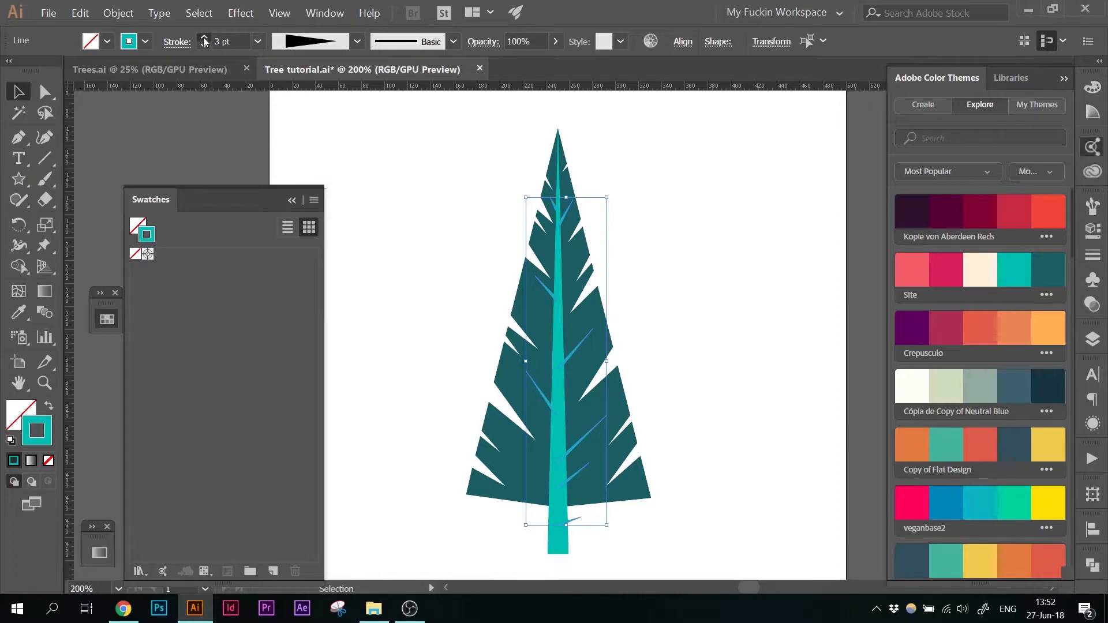
Thin the two uppermost branch lines near the treetop, setting the right one's stroke weight to 2 pt
left_click(555, 212)
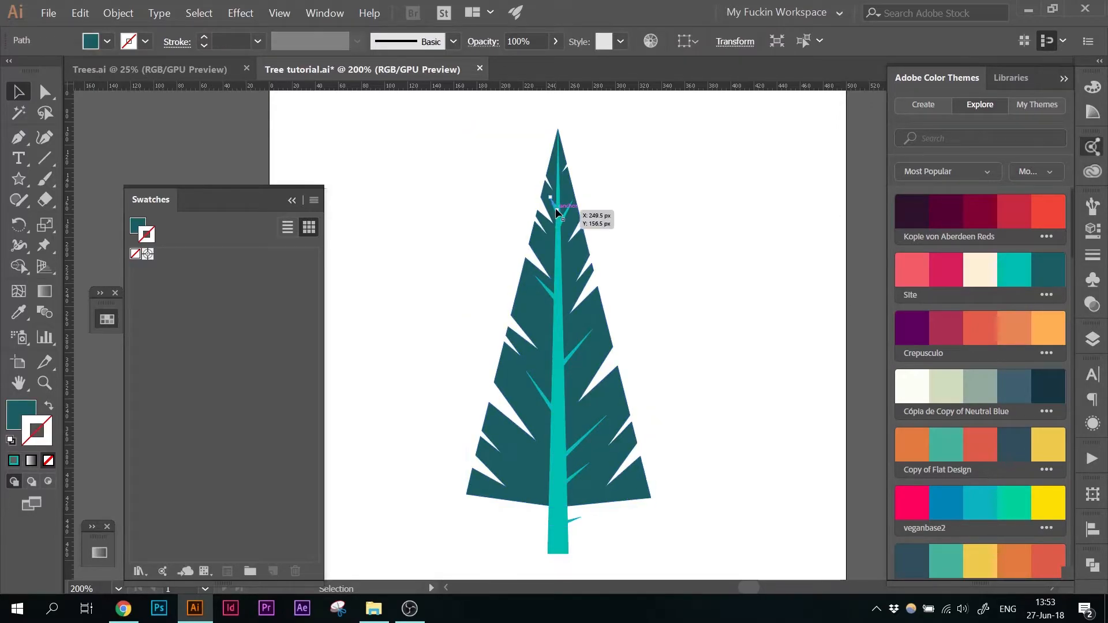
left_click(555, 209)
left_click(203, 45)
left_click(439, 165)
left_click(565, 214)
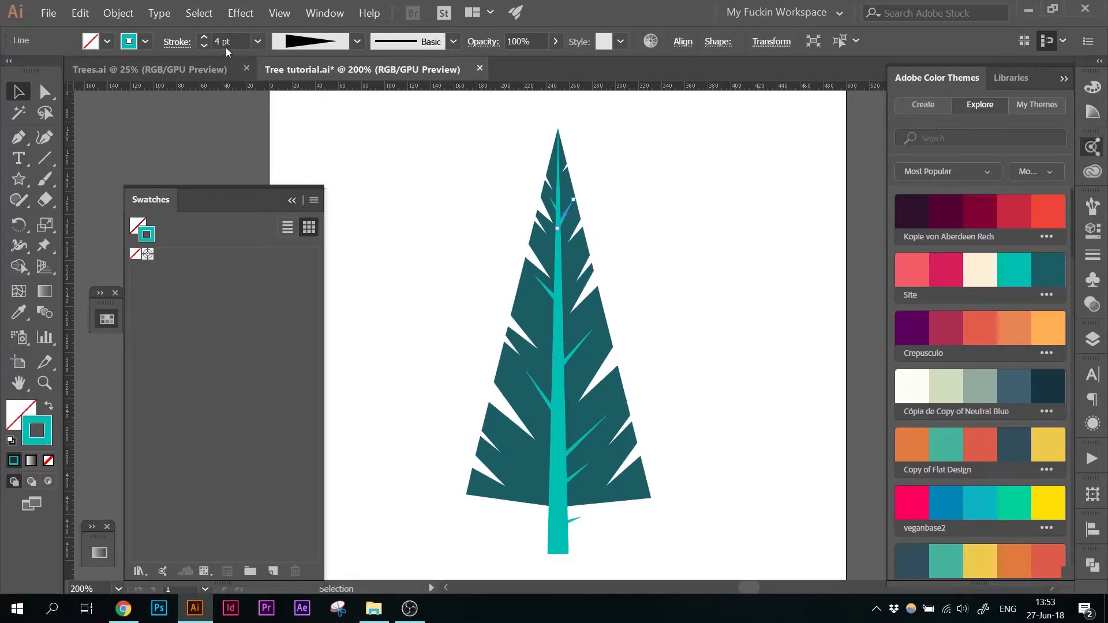
left_click(204, 46)
left_click(497, 288)
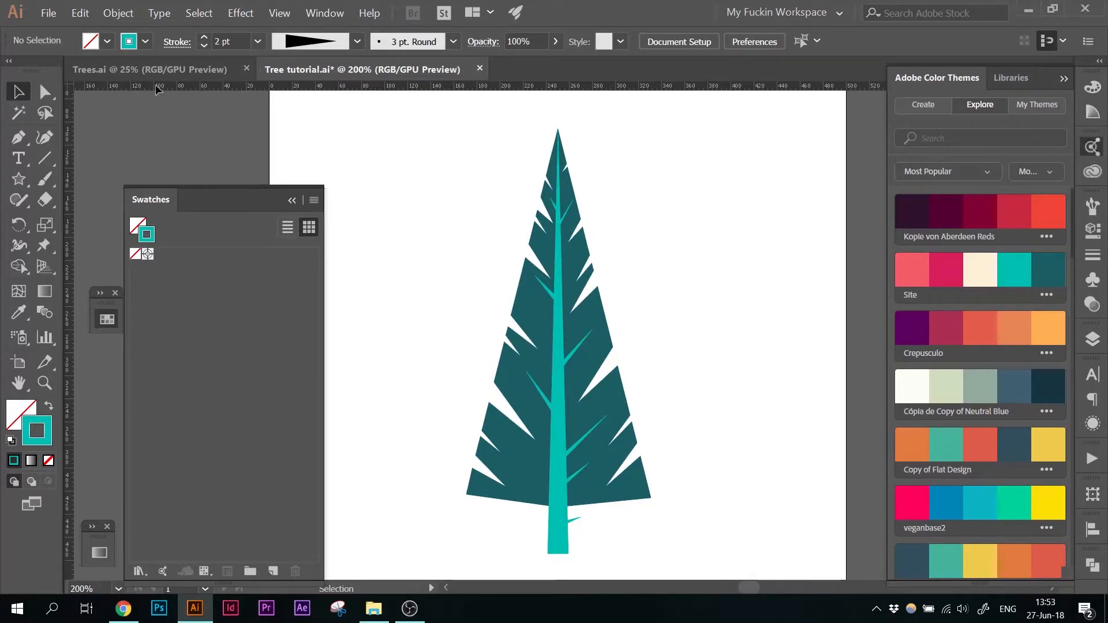
Thicken the lower left branch line to 6 pt and increase the stroke weight of the middle right branch line
left_click(540, 389)
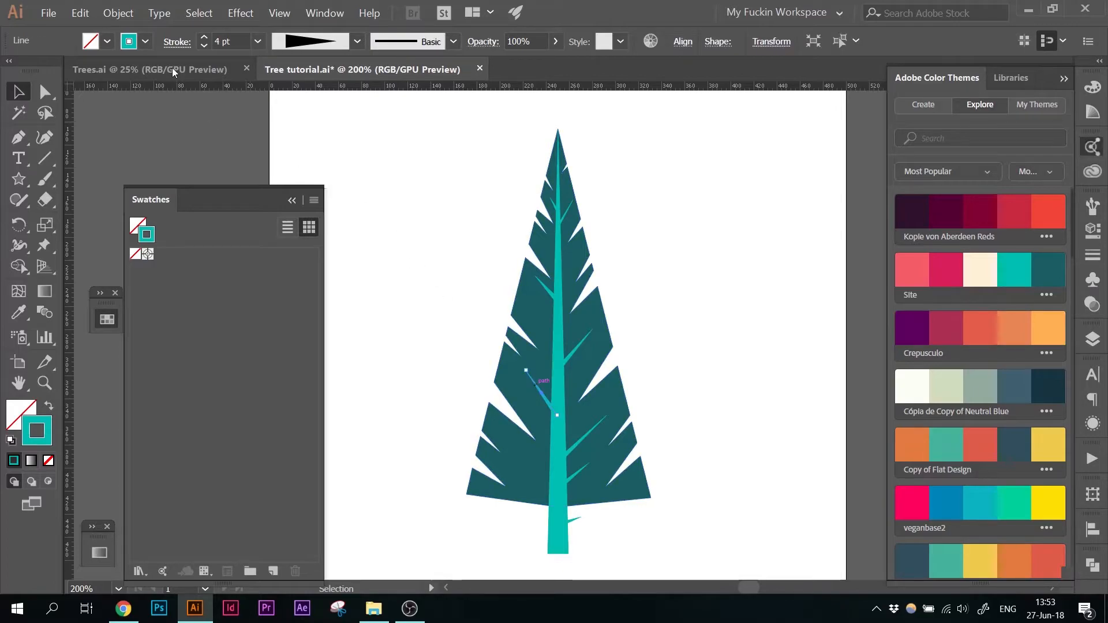
left_click(205, 38)
left_click(204, 39)
left_click(522, 345)
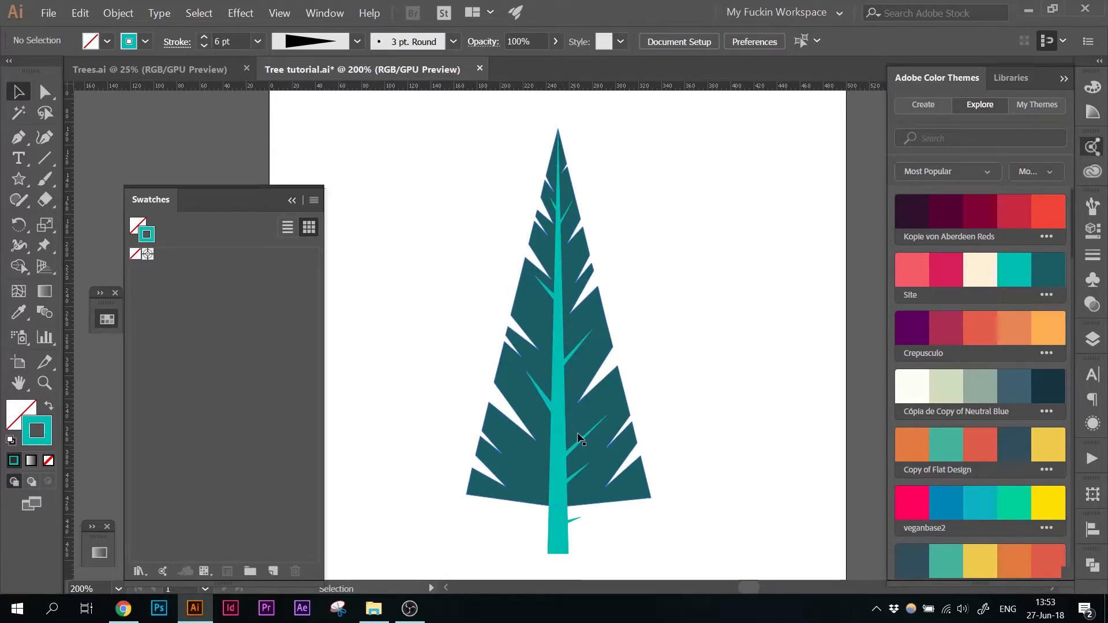
left_click(572, 349)
left_click(204, 37)
left_click(204, 38)
left_click(415, 265)
Lengthen the lowest twig below the foliage by moving its outer end anchor away from the trunk
left_click(578, 518)
key("a")
left_click_drag(578, 517, 590, 518)
left_click(596, 540)
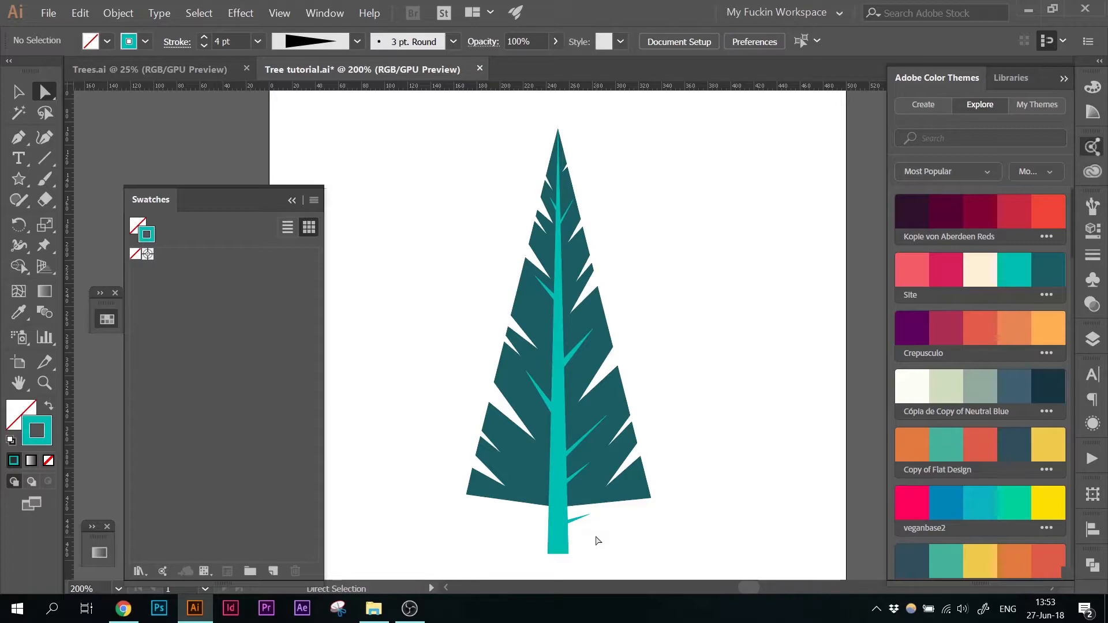
key("v")
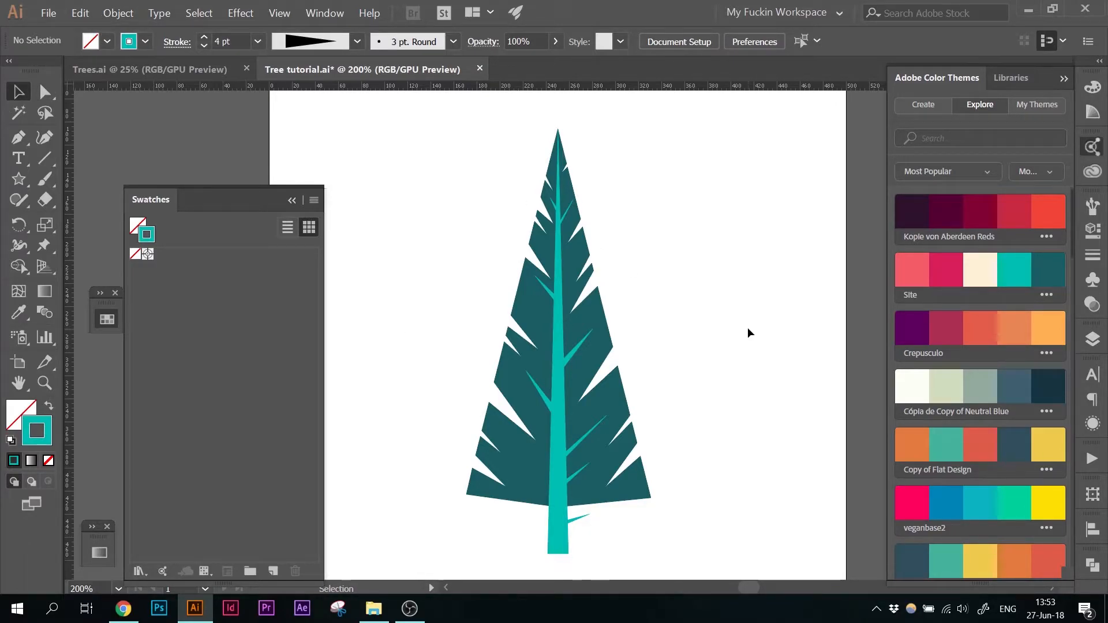
Collapse the Swatches panel to clear the workspace around the tree and leave nothing selected
left_click(290, 200)
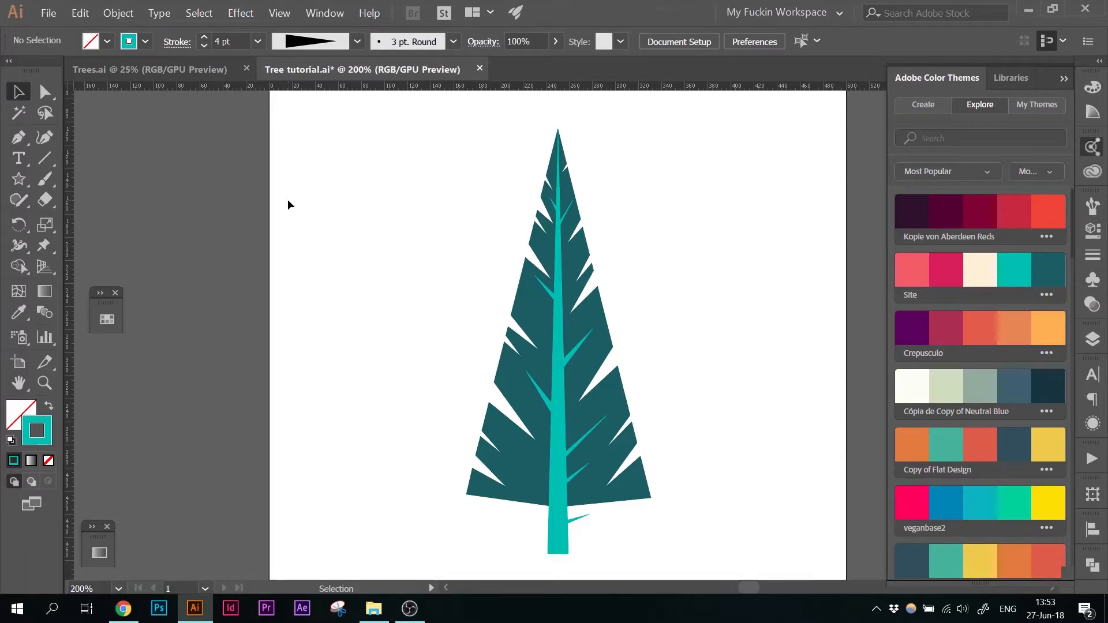
left_click(555, 318)
left_click(396, 358)
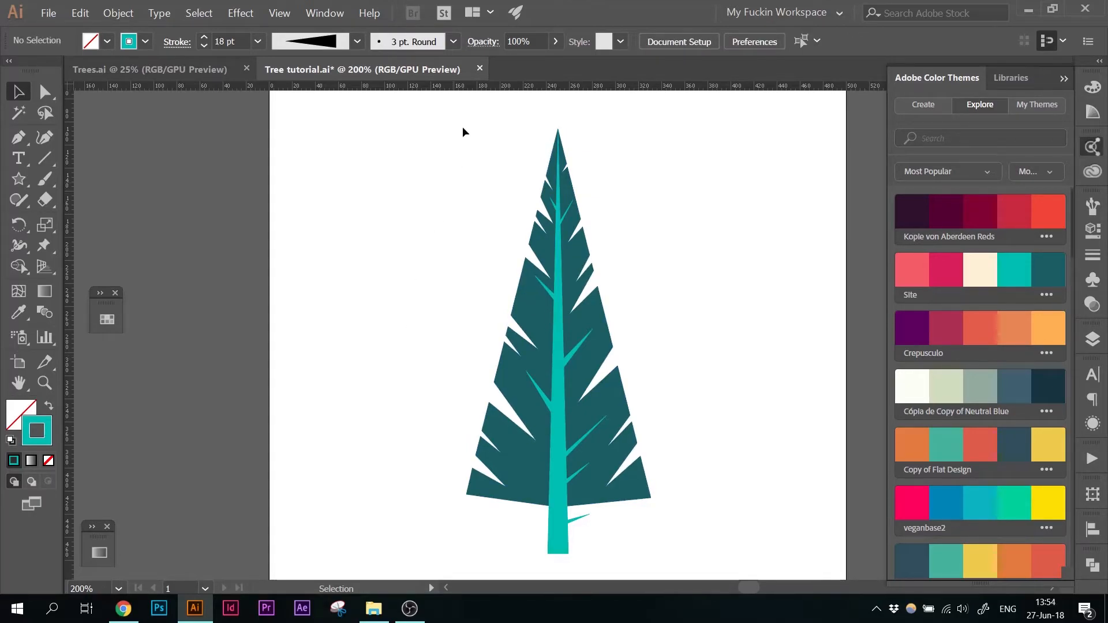
left_click_drag(428, 104, 727, 557)
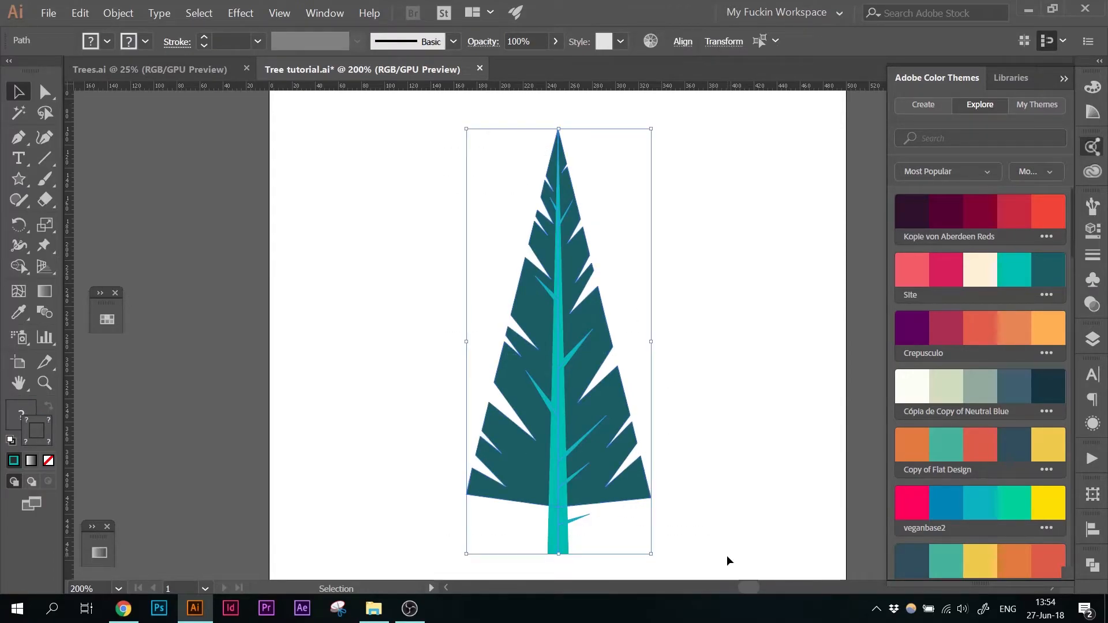
key("a")
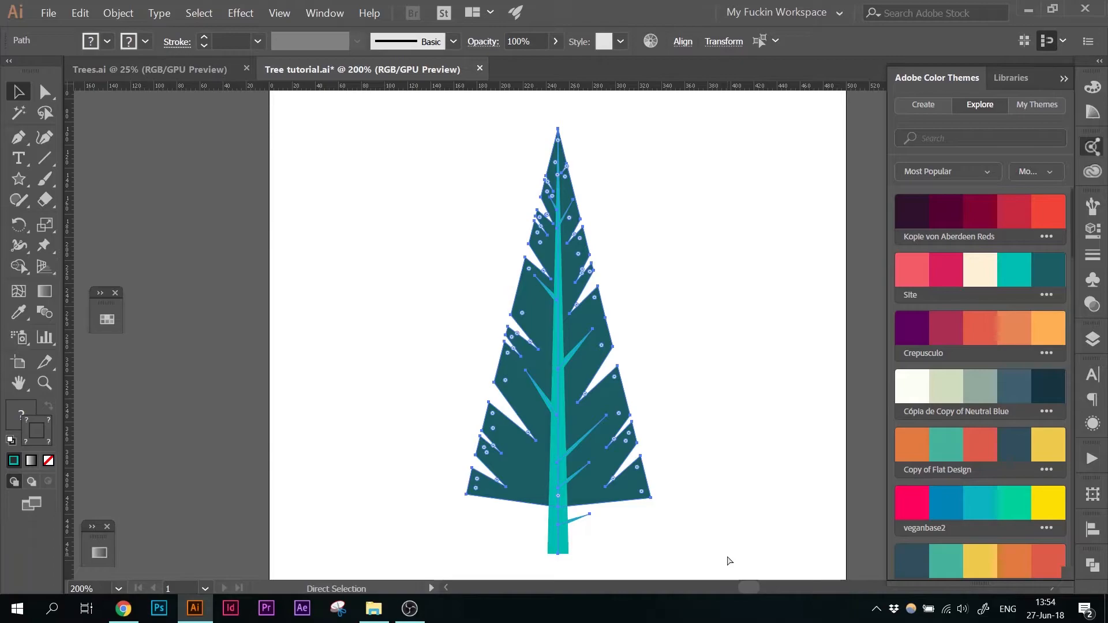
key("v")
left_click(727, 382)
left_click(597, 342)
left_click_drag(597, 342, 541, 332)
left_click_drag(523, 293, 589, 314)
left_click(687, 281)
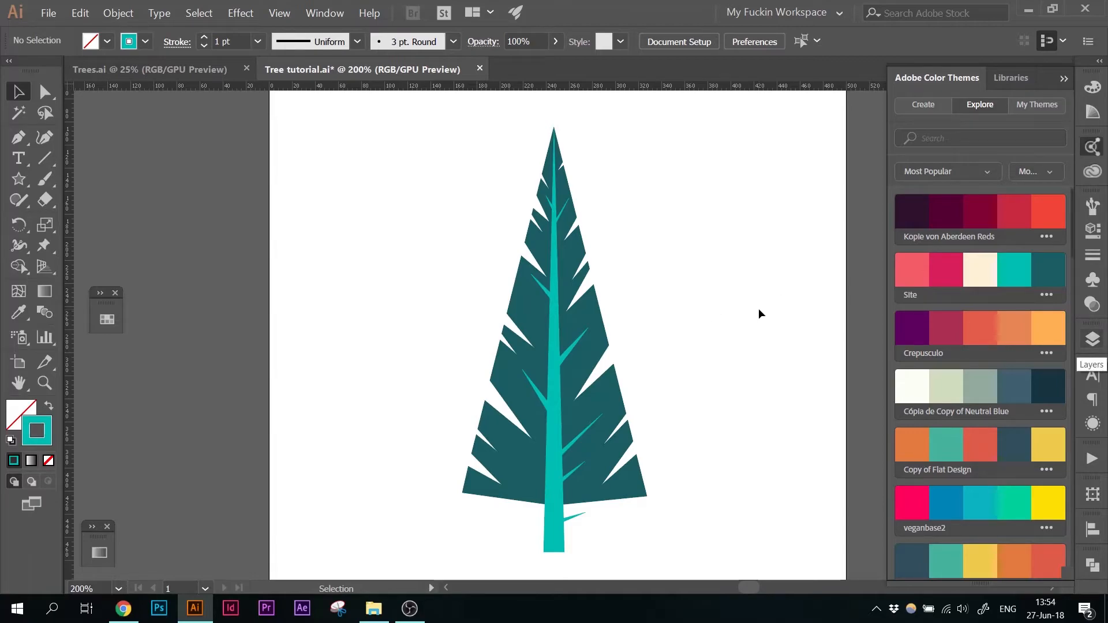
right_click(582, 296)
left_click(661, 196)
key("ctrl+z")
key("ctrl+z")
key("ctrl+z")
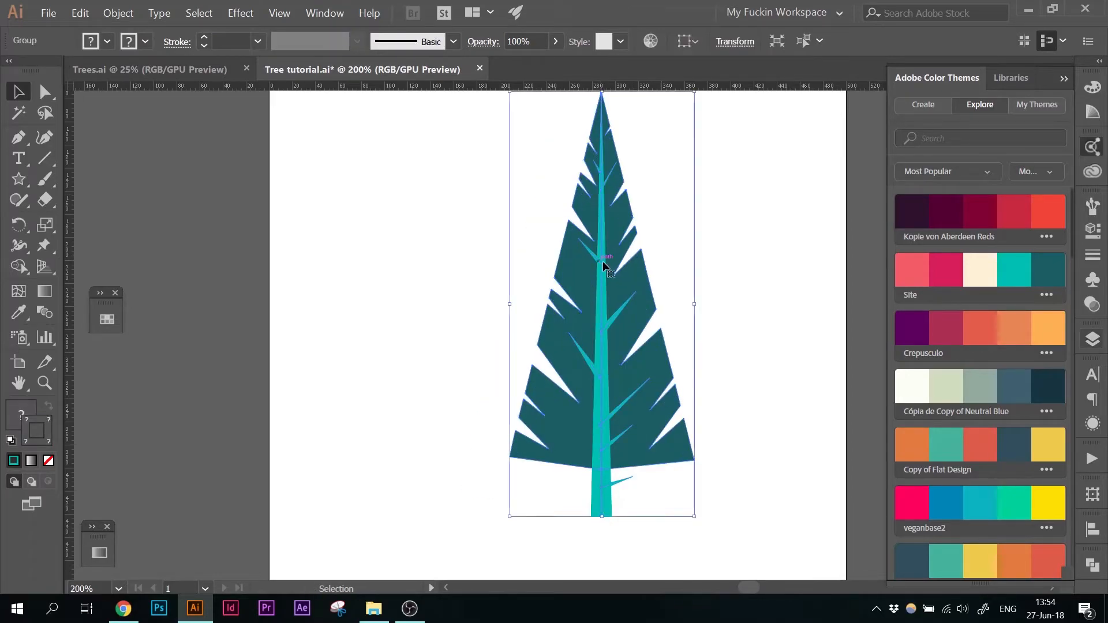
key("ctrl+z")
Group the foliage, trunk and branches into one object and move the whole tree slightly sideways
left_click_drag(429, 108, 722, 521)
right_click(604, 298)
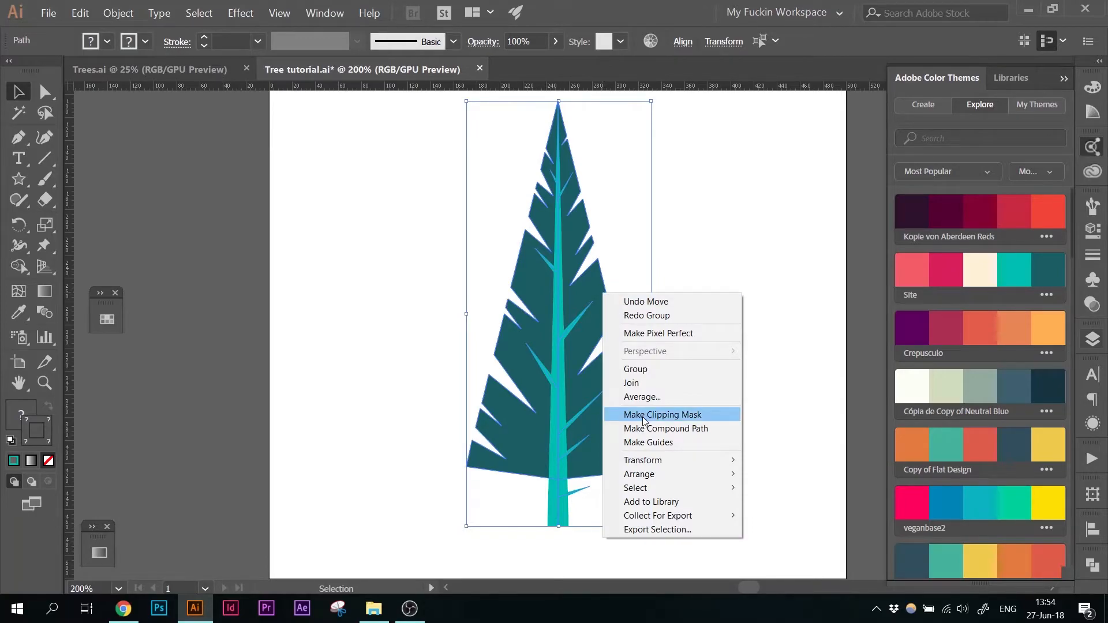
left_click(649, 372)
left_click(700, 324)
left_click_drag(605, 313, 618, 314)
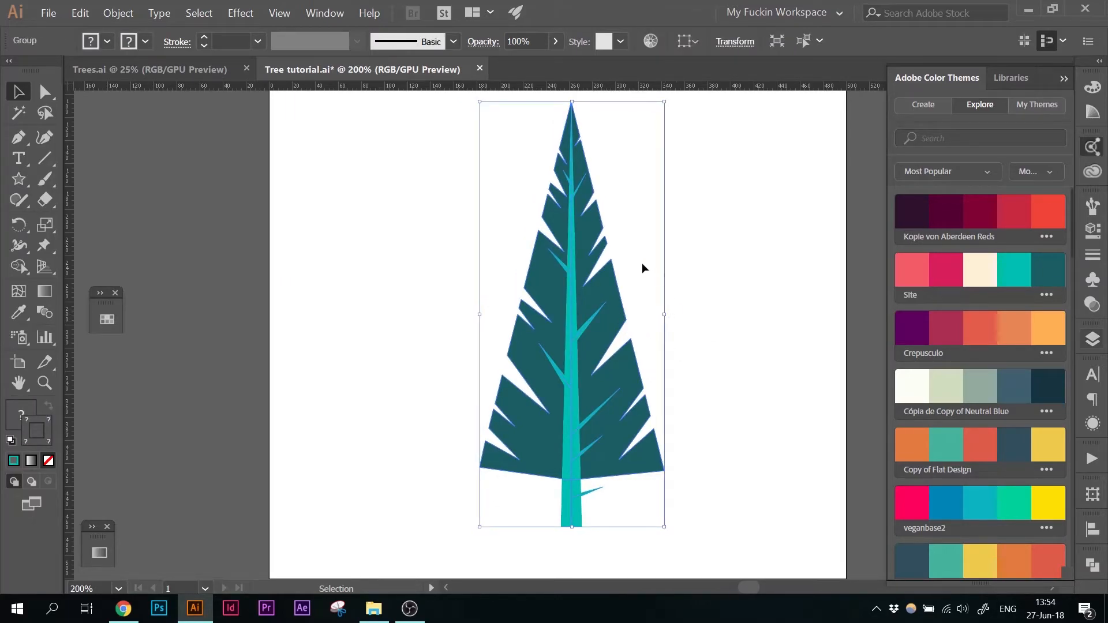
Try opening the tree group and moving its individual parts separately
double_click(608, 306)
left_click_drag(599, 307, 679, 328)
left_click_drag(595, 333, 614, 372)
left_click(472, 324)
left_click_drag(552, 356, 494, 323)
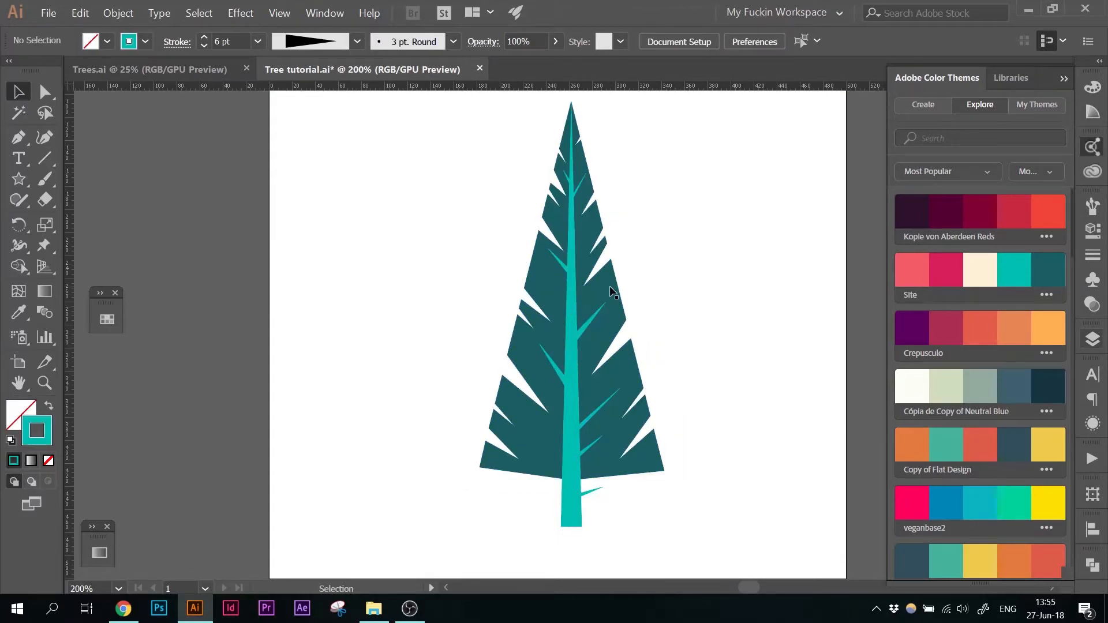
Move the grouped tree back to about the middle of the artboard and leave nothing selected
left_click_drag(613, 286, 576, 292)
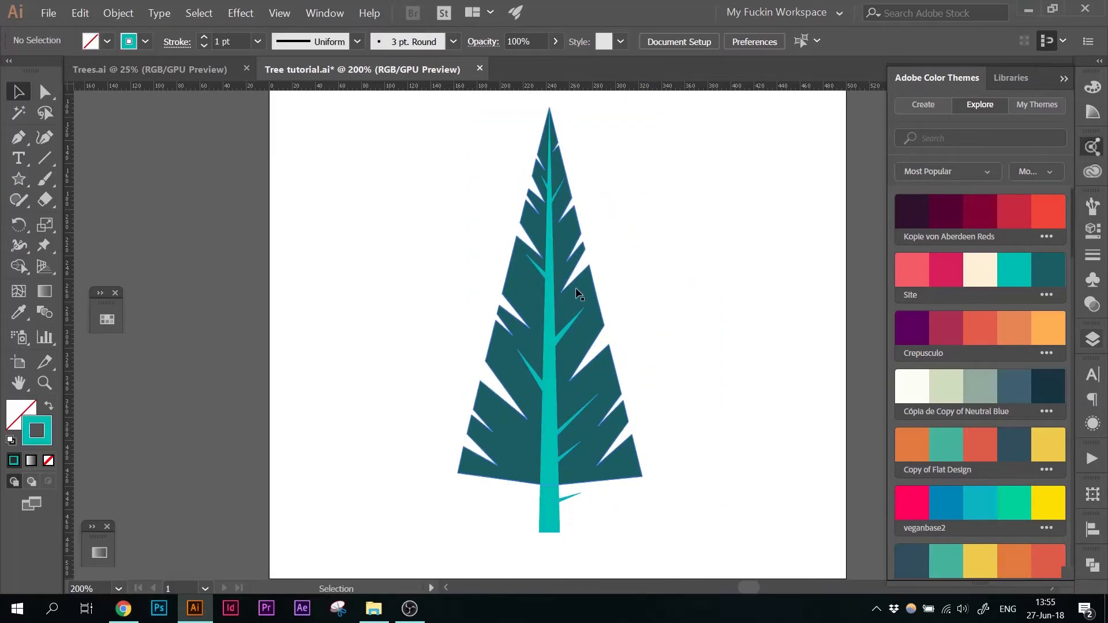
key("ctrl+minus")
key("ctrl+minus")
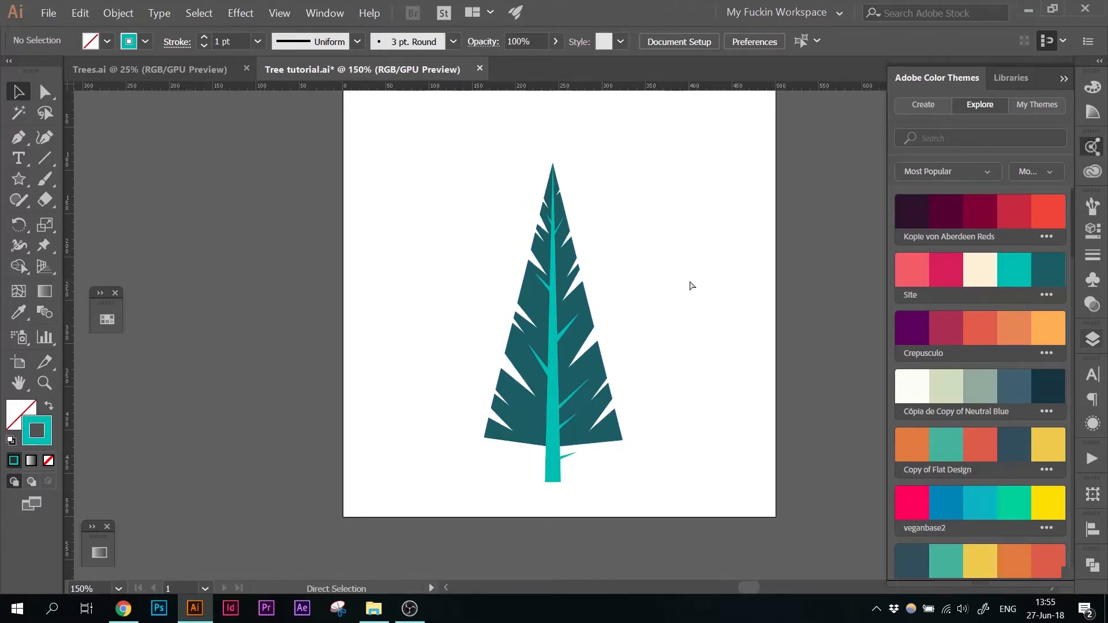
left_click_drag(579, 335, 576, 323)
left_click(632, 292)
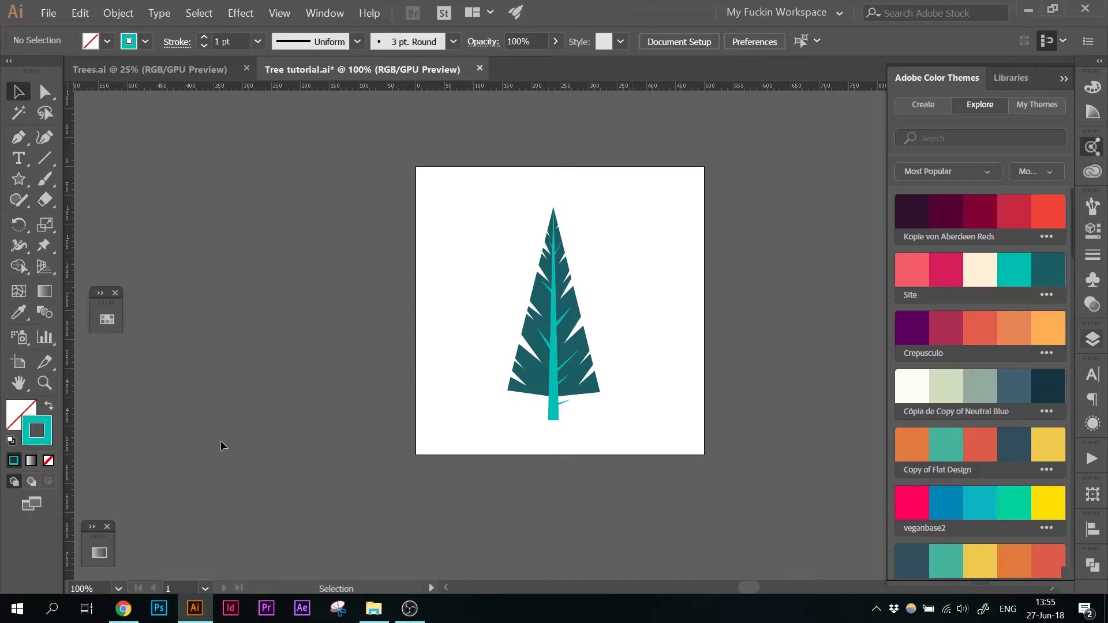
Switch to Chrome and examine the pine tree reference photos for differences in crown shape, trunk height and branch spacing
left_click(123, 608)
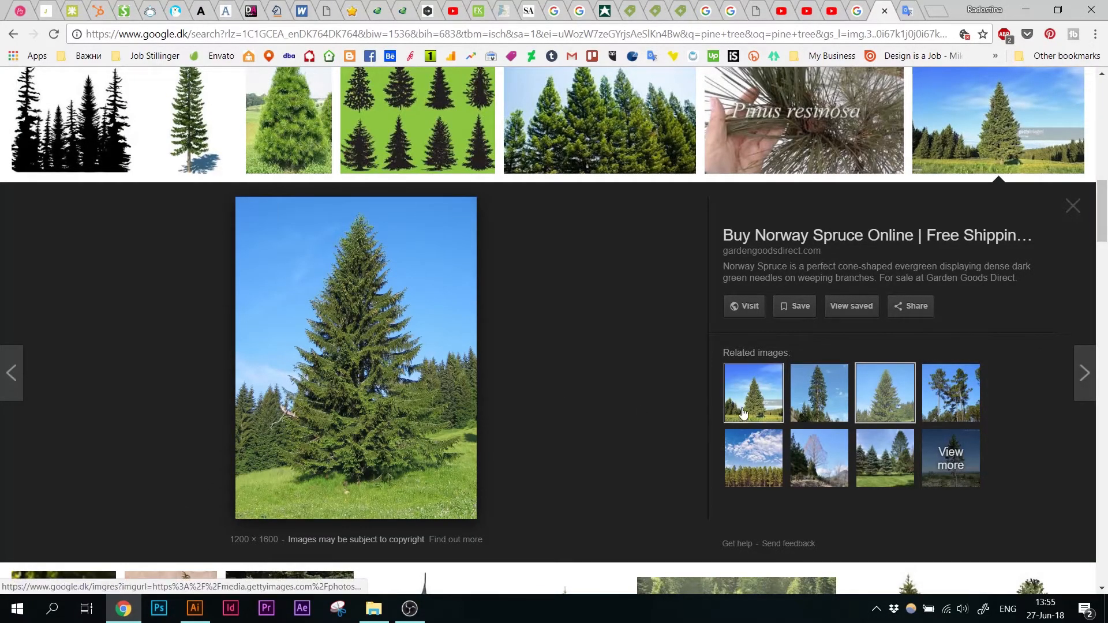
left_click(827, 393)
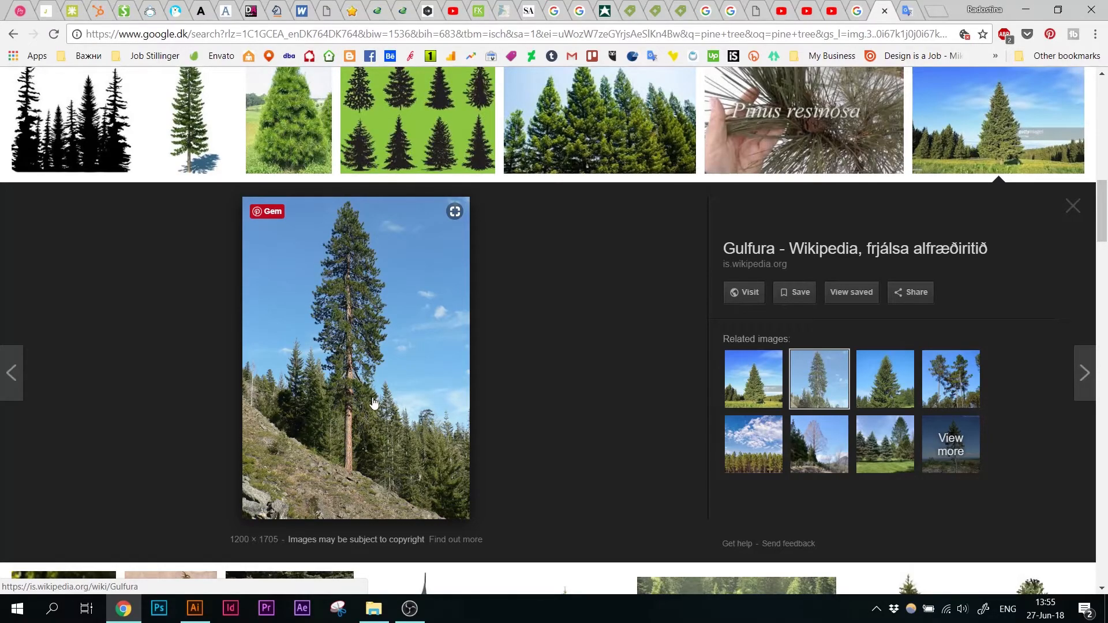
left_click(951, 379)
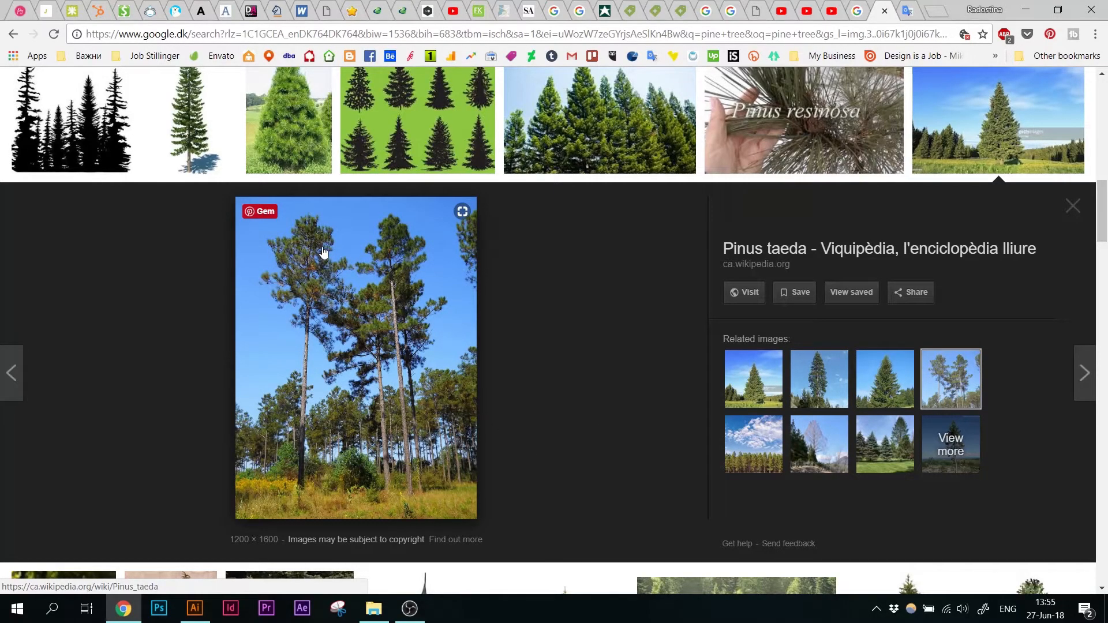
scroll(535, 328, "down", 15)
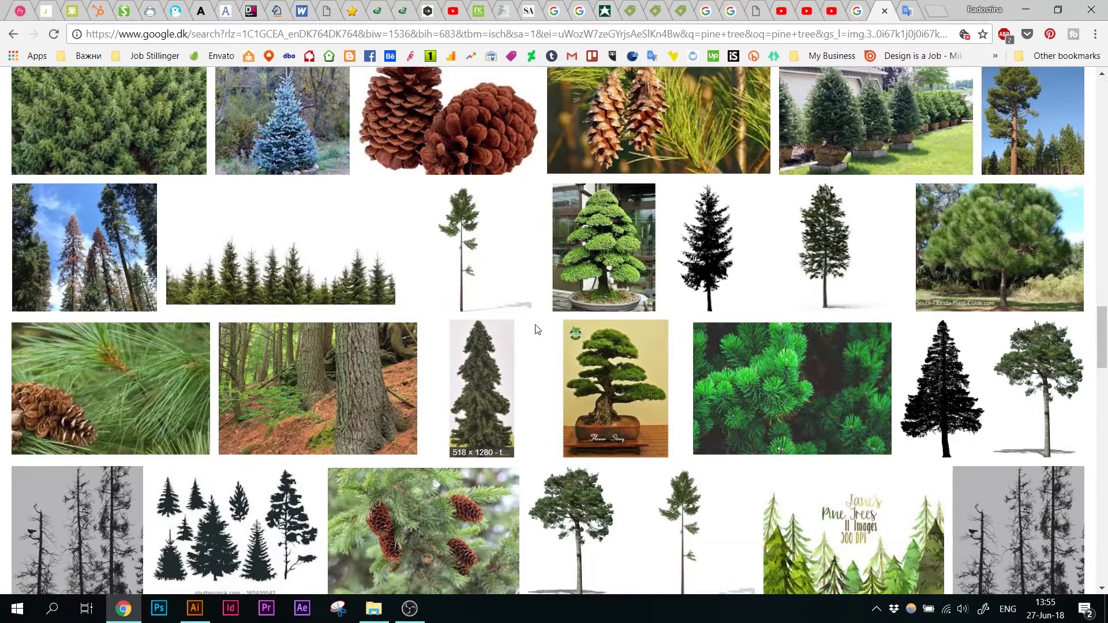
left_click(507, 284)
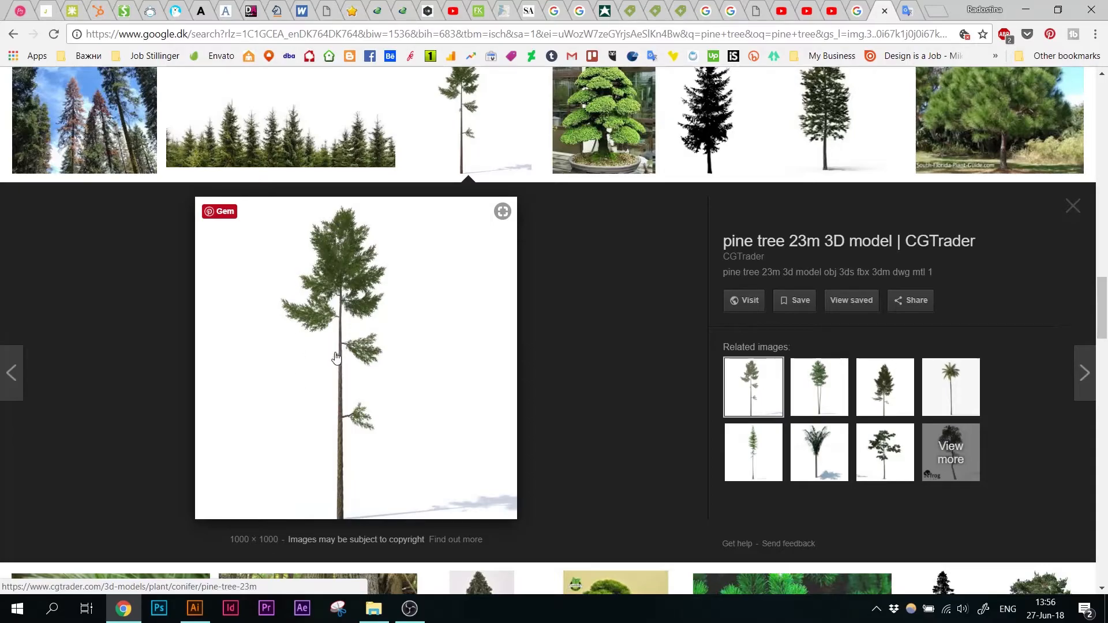
left_click(766, 466)
scroll(452, 376, "down", 10)
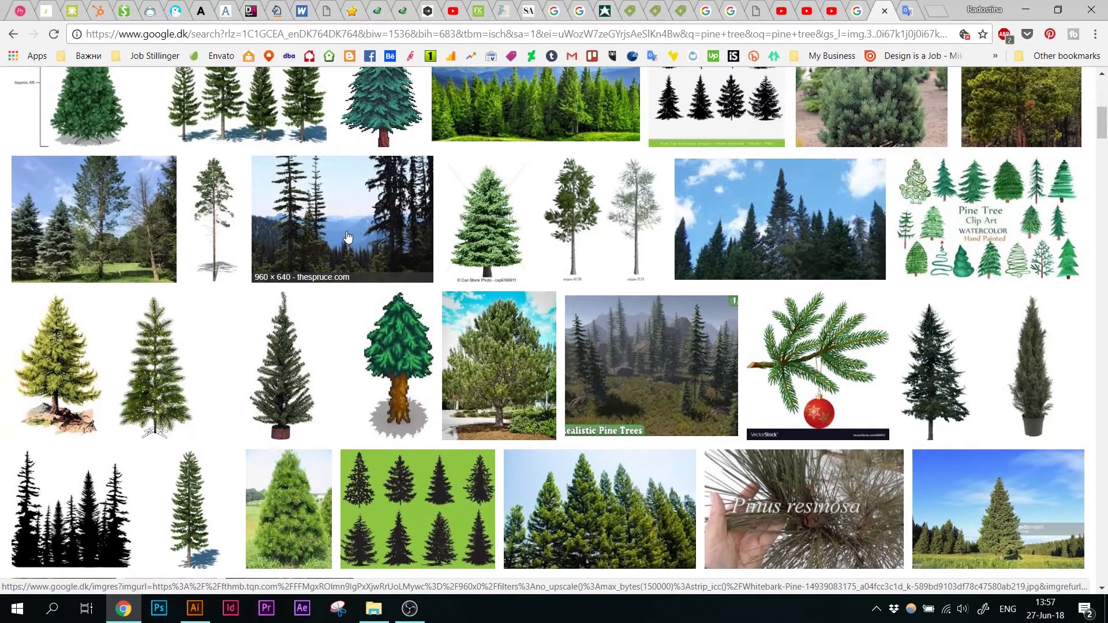
Compare the silhouettes of slender forest conifers in the related pine and spruce photos
left_click(344, 240)
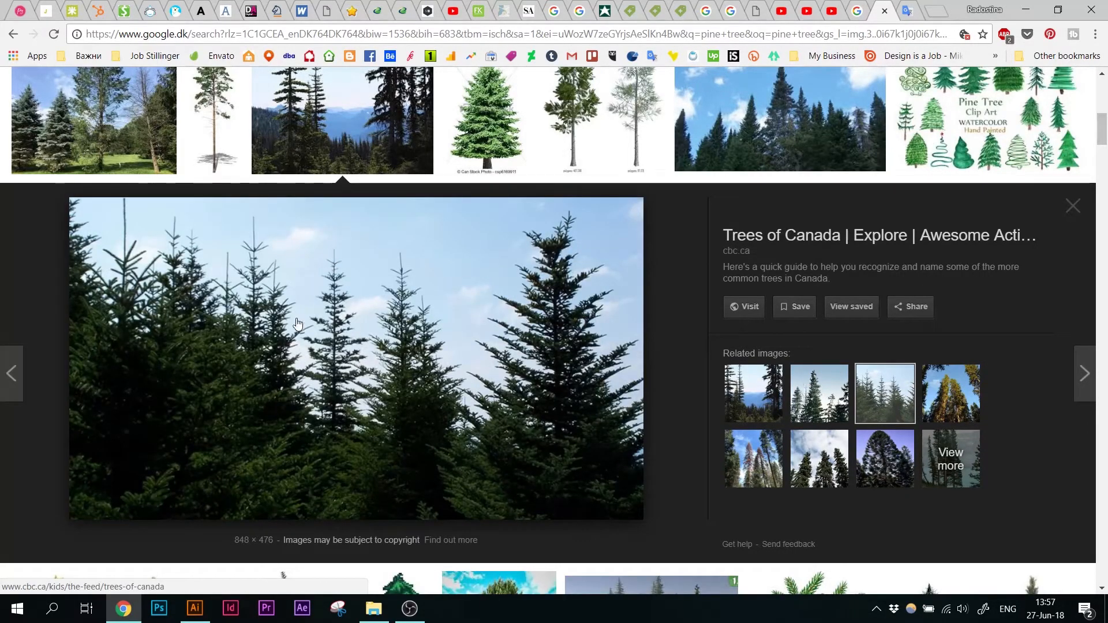
left_click(754, 394)
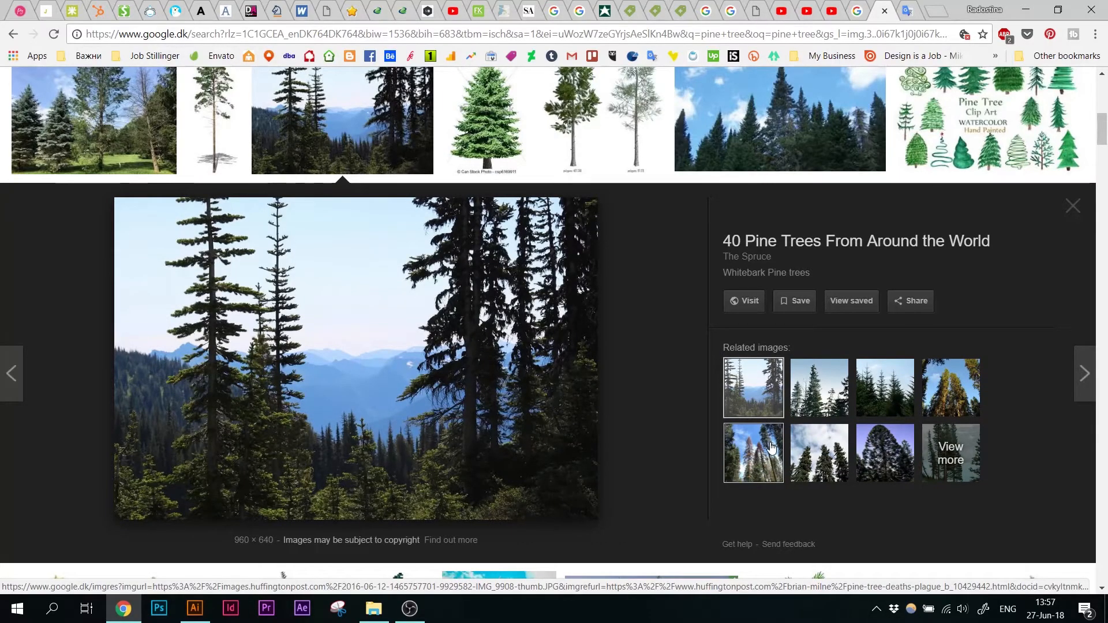
left_click(766, 442)
left_click(808, 451)
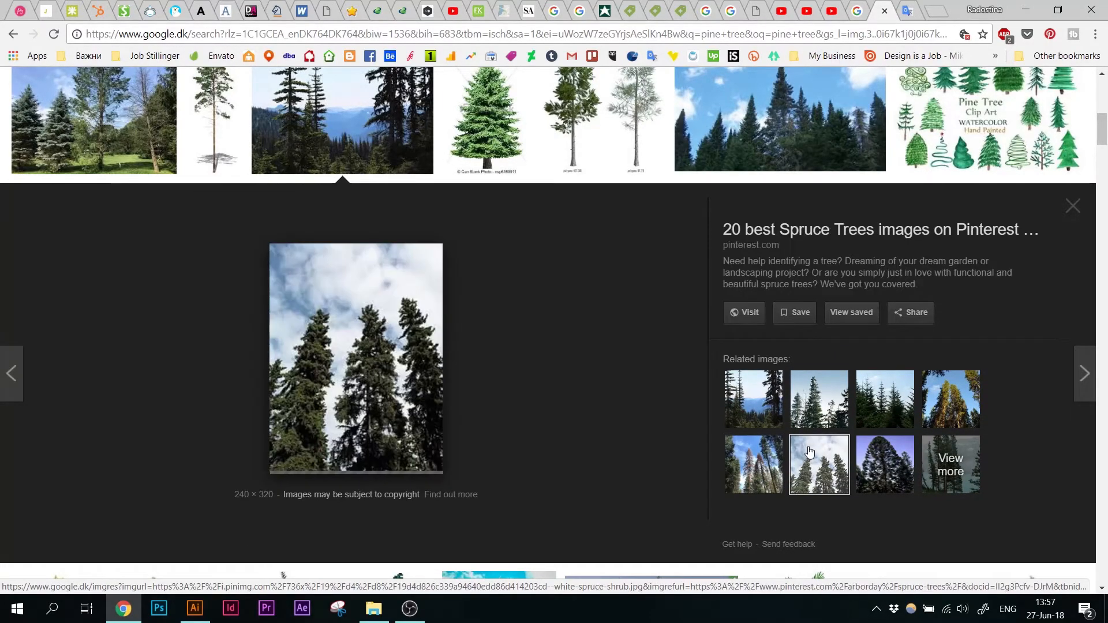
scroll(565, 294, "up", 6)
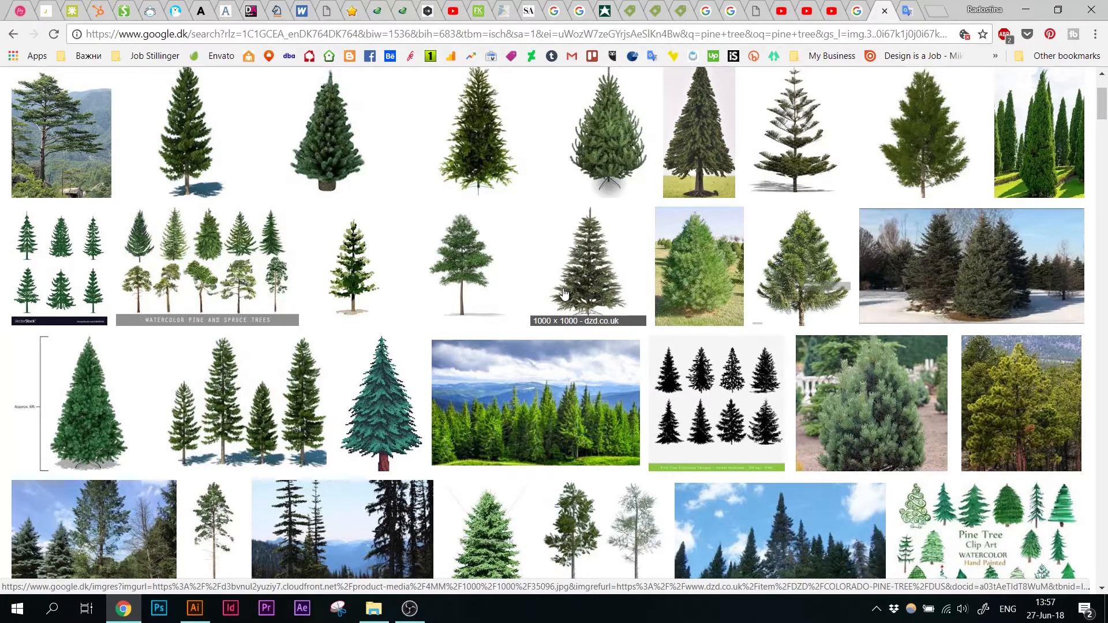
Return to Illustrator, collapse the Adobe Color Themes panel and add a second 500 × 500 px artboard to the right of the first
left_click(195, 608)
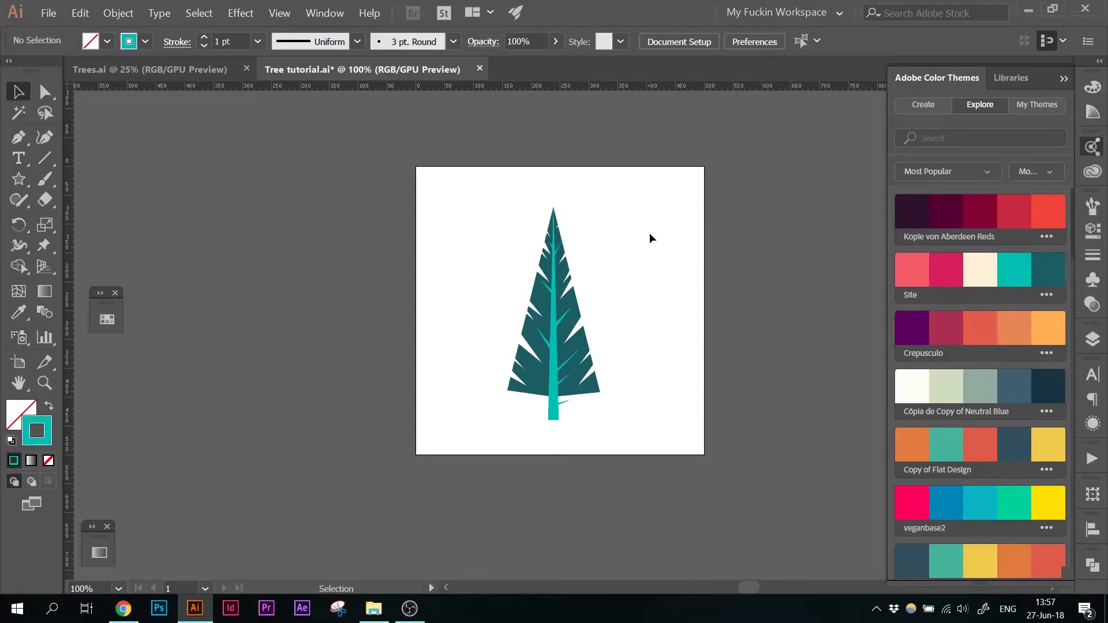
left_click(1061, 80)
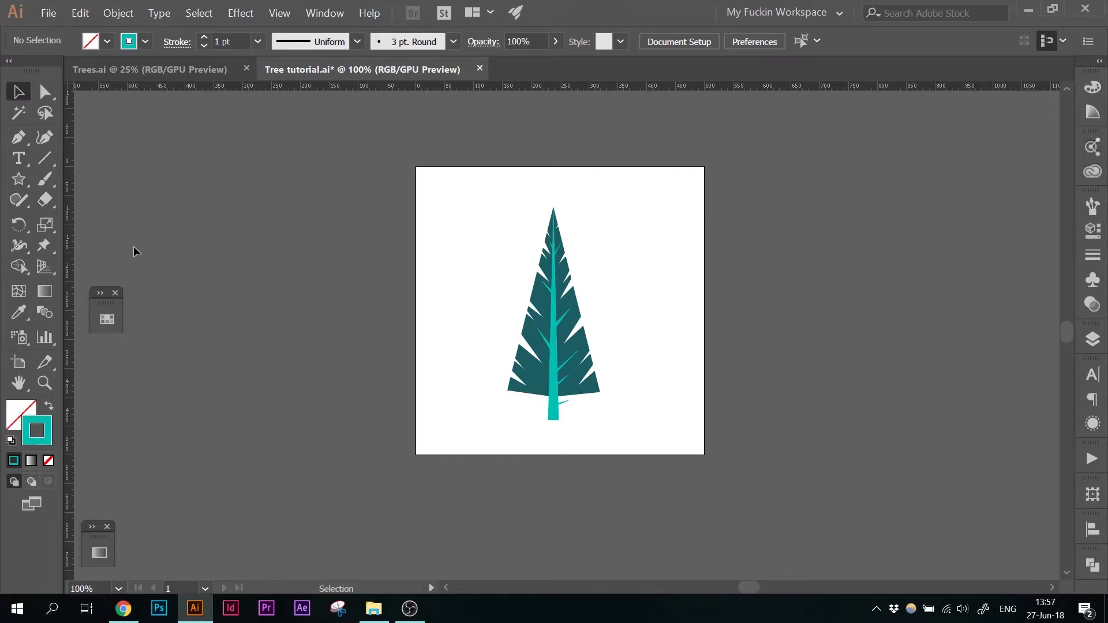
left_click(19, 362)
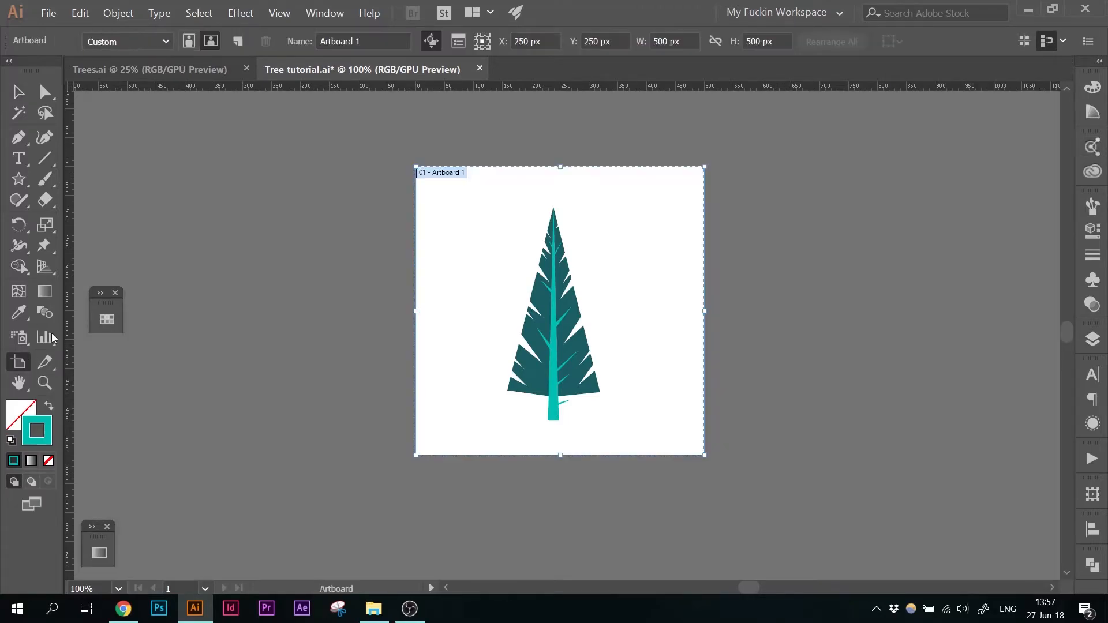
left_click_drag(535, 136, 310, 144)
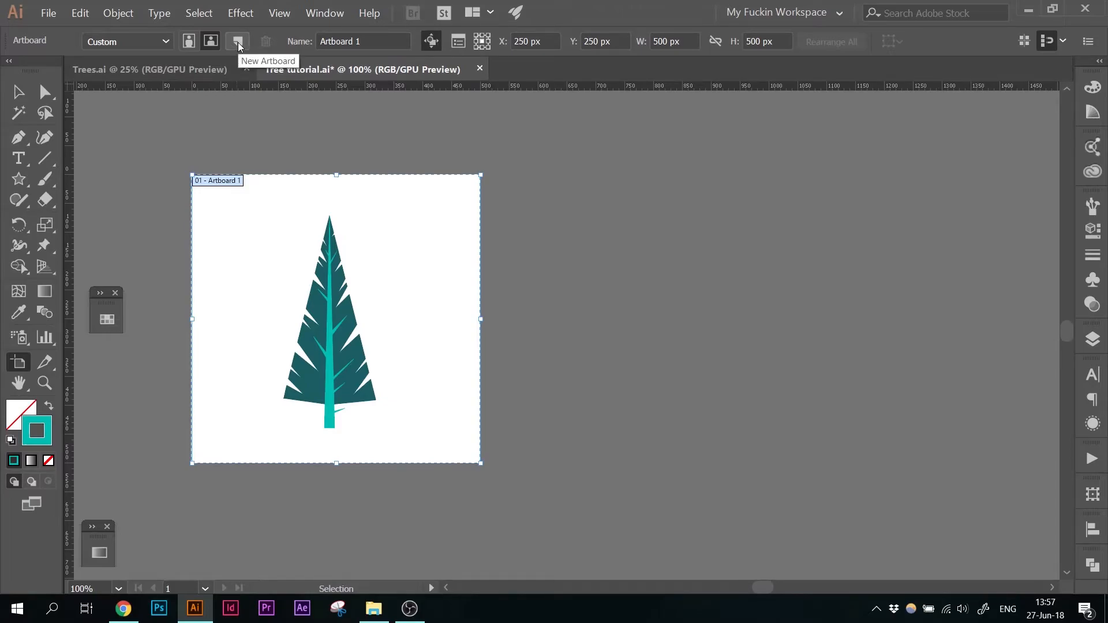
left_click(238, 42)
left_click_drag(465, 250, 565, 246)
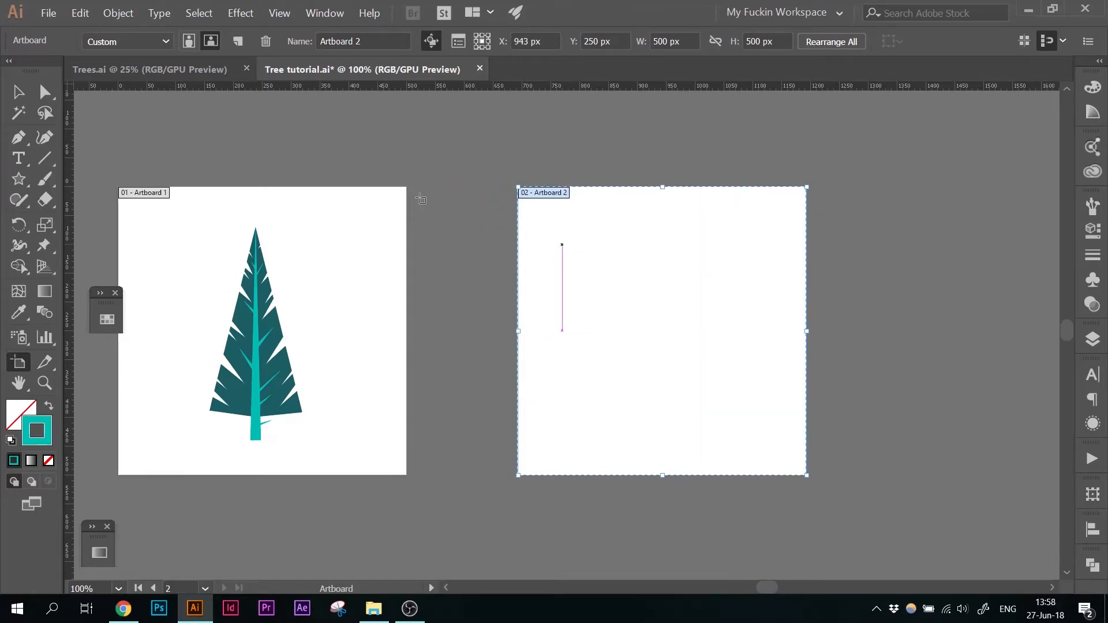
Place a copy of the grouped tree at the centre of the second artboard
left_click(18, 92)
left_click(260, 294)
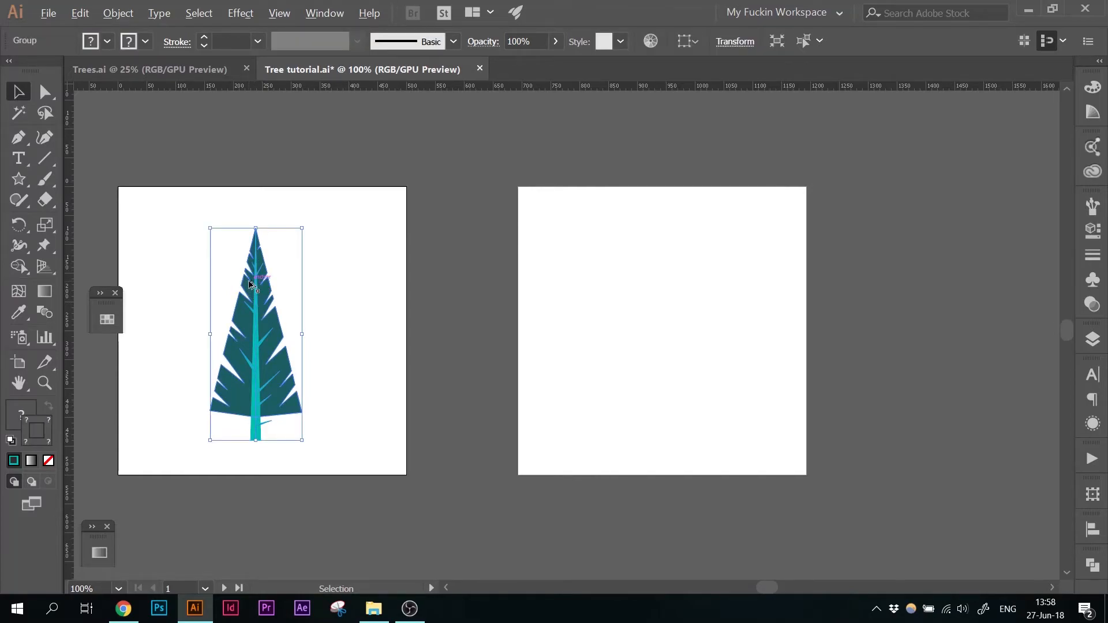
left_click_drag(249, 284, 649, 284)
left_click(719, 274)
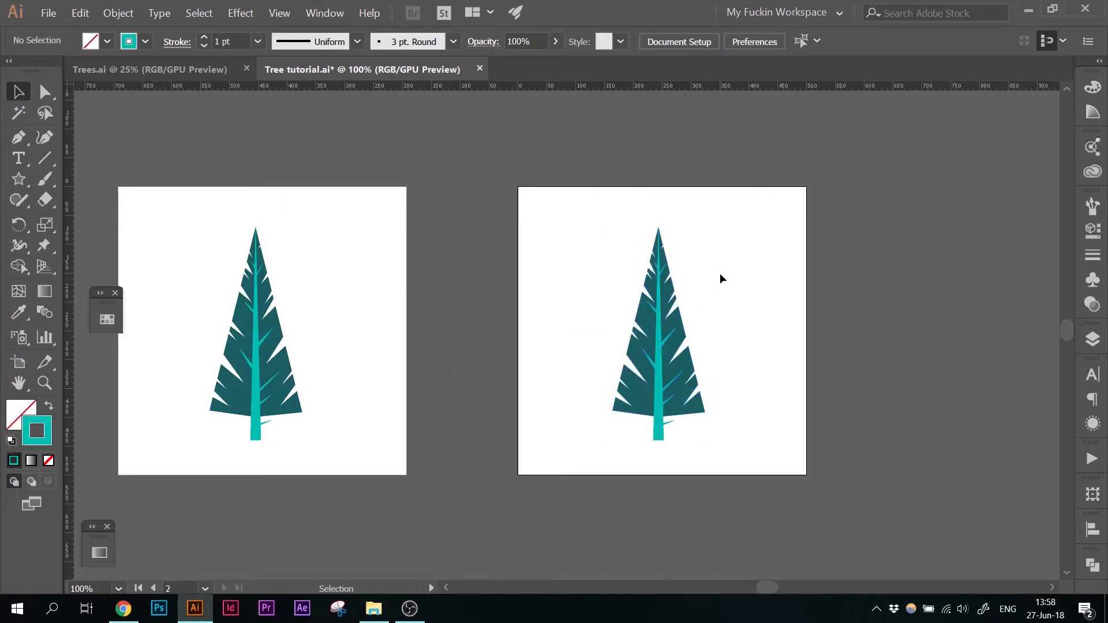
Ungroup the copied tree on the second artboard and clear the selection
key("ctrl+equal")
key("ctrl+equal")
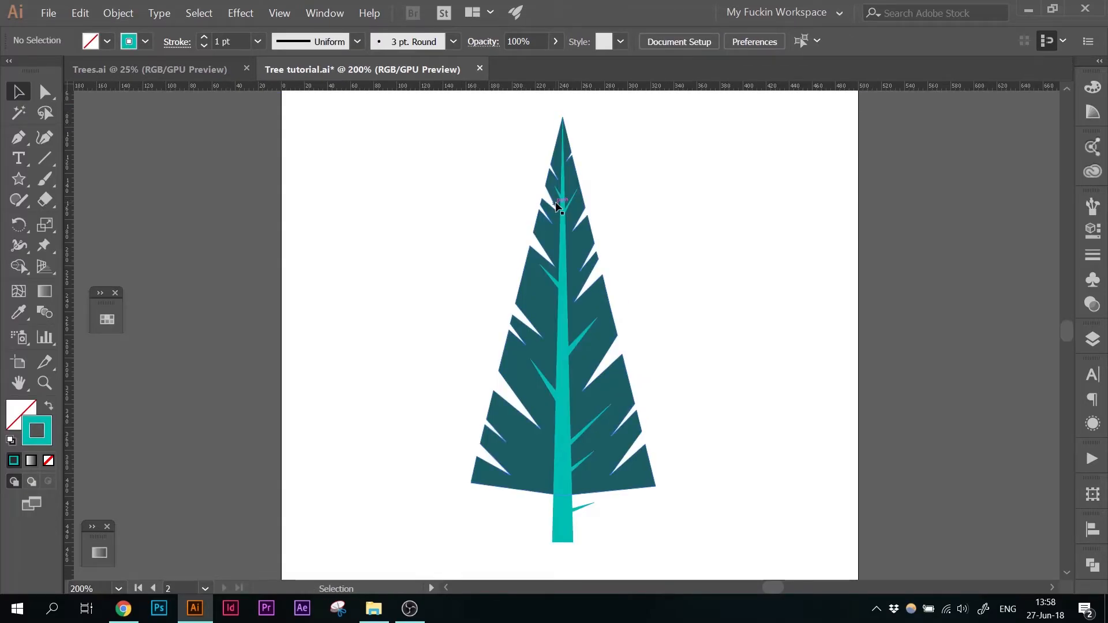
right_click(546, 237)
left_click(600, 341)
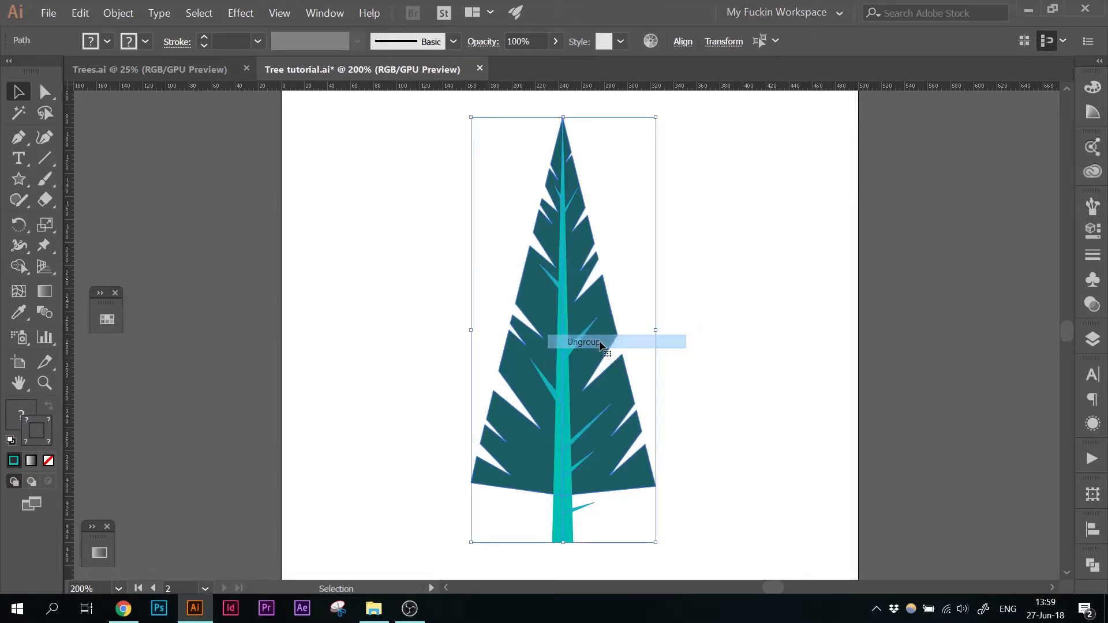
left_click(584, 143)
Remove the tip anchor of the copied tree's dark teal foliage with the Delete Anchor Point tool
left_click(569, 150)
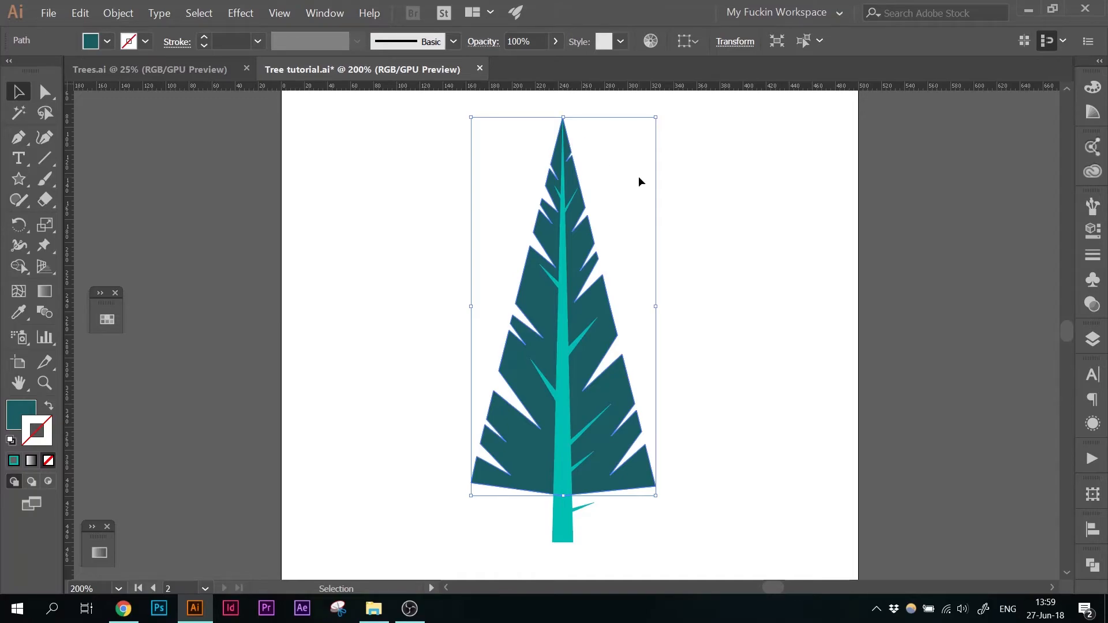
key("minus")
scroll(640, 181, "up", 1)
left_click(21, 138)
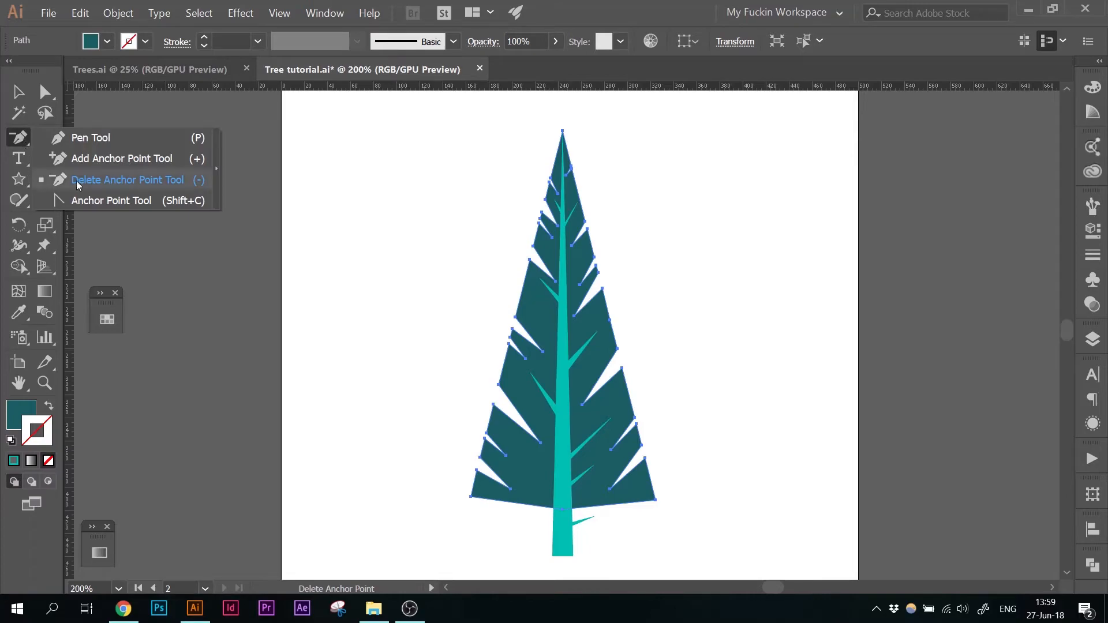
left_click(29, 140)
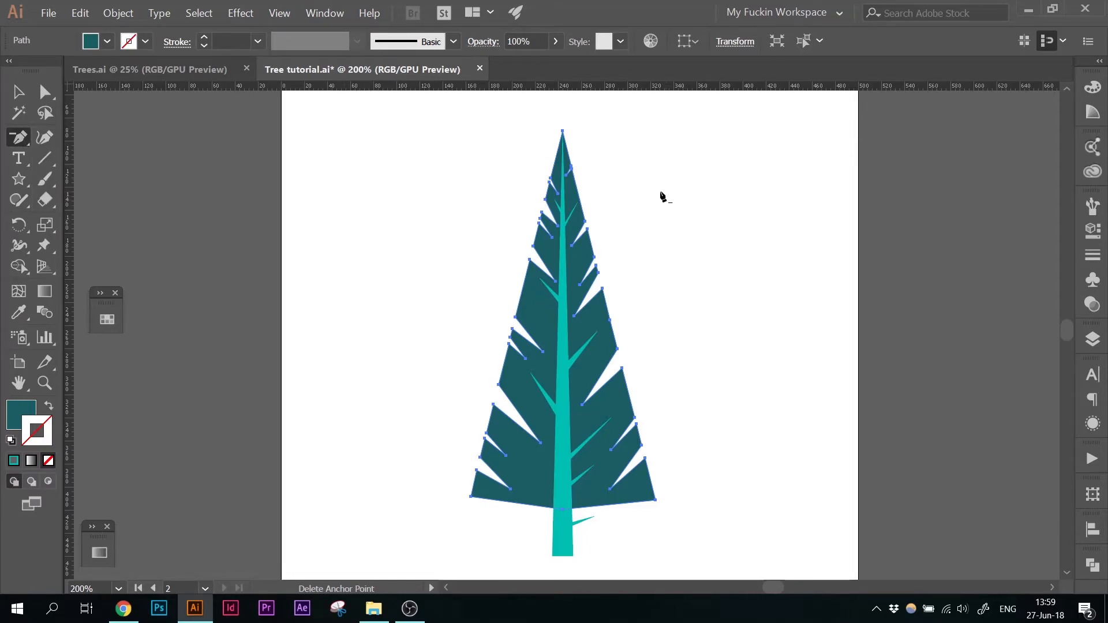
key("ctrl+equal")
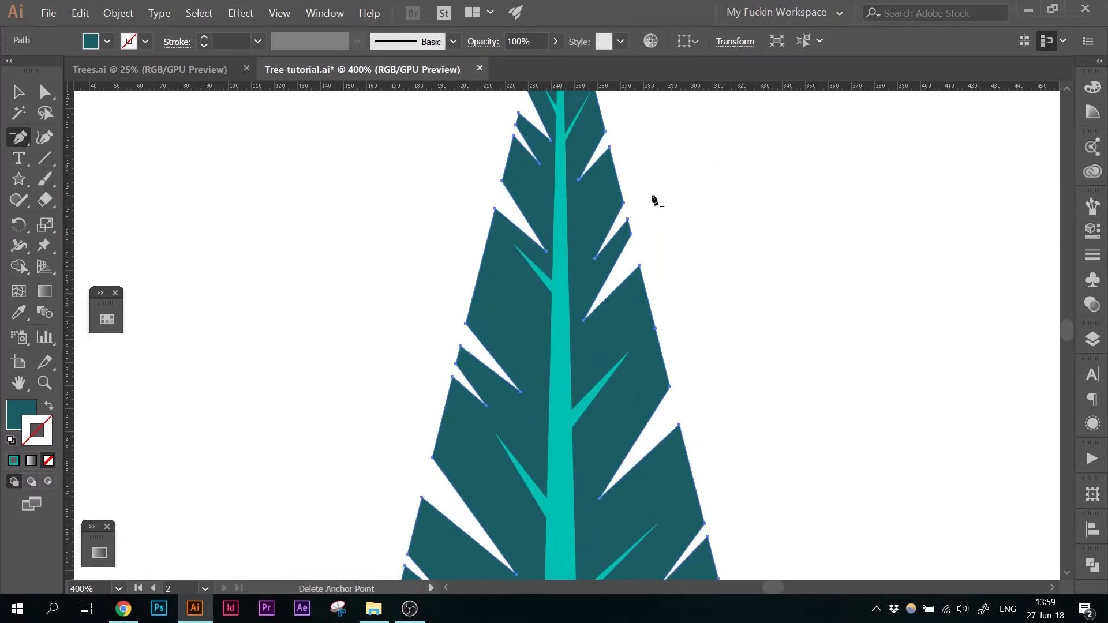
scroll(653, 200, "up", 5)
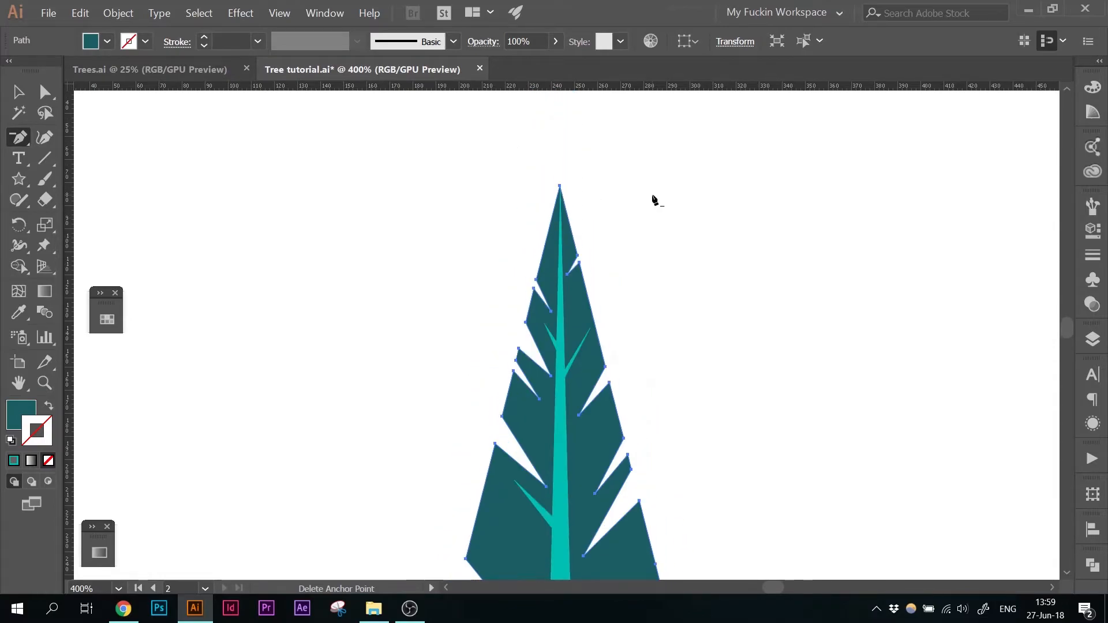
left_click(560, 185)
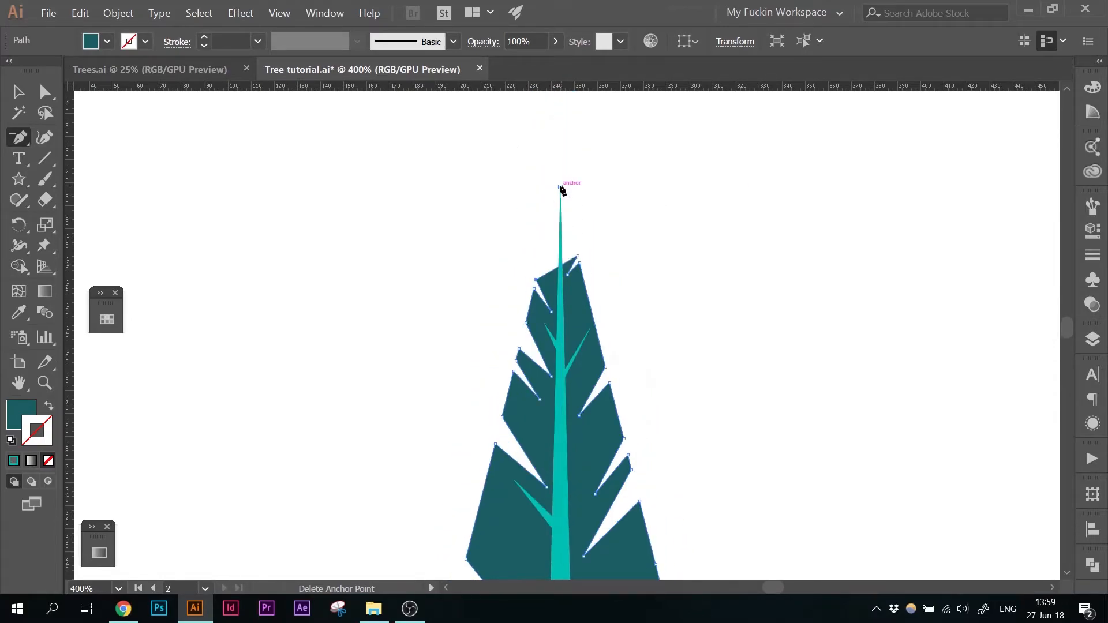
Delete the upper anchors of the dark teal foliage to bare the trunk tip and move the top notch anchor onto the trunk
left_click(577, 256)
scroll(588, 248, "down", 3)
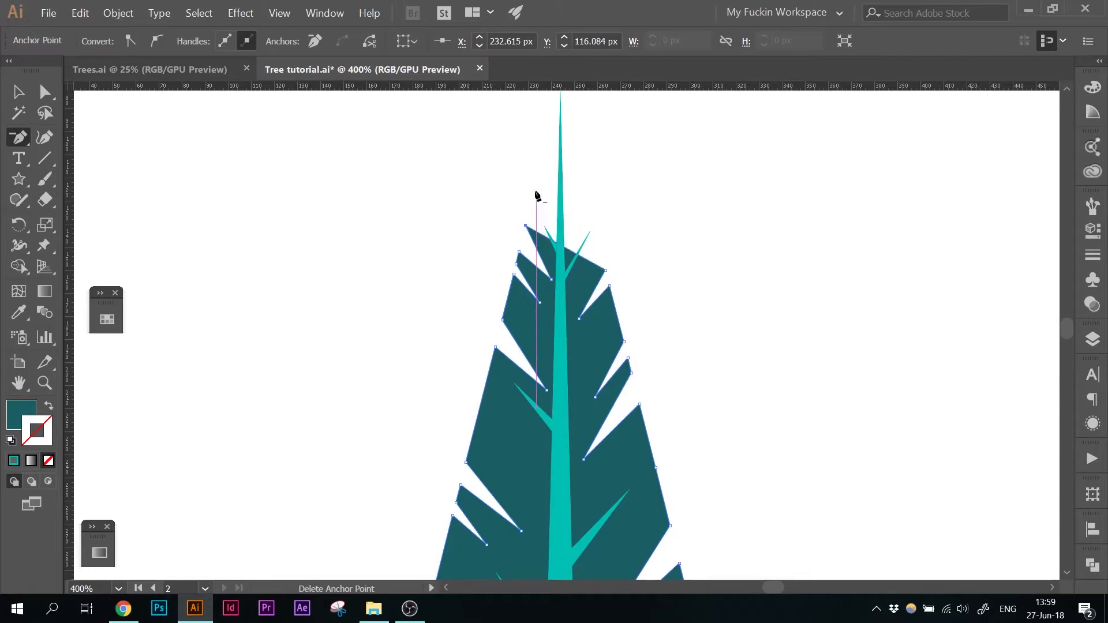
key("a")
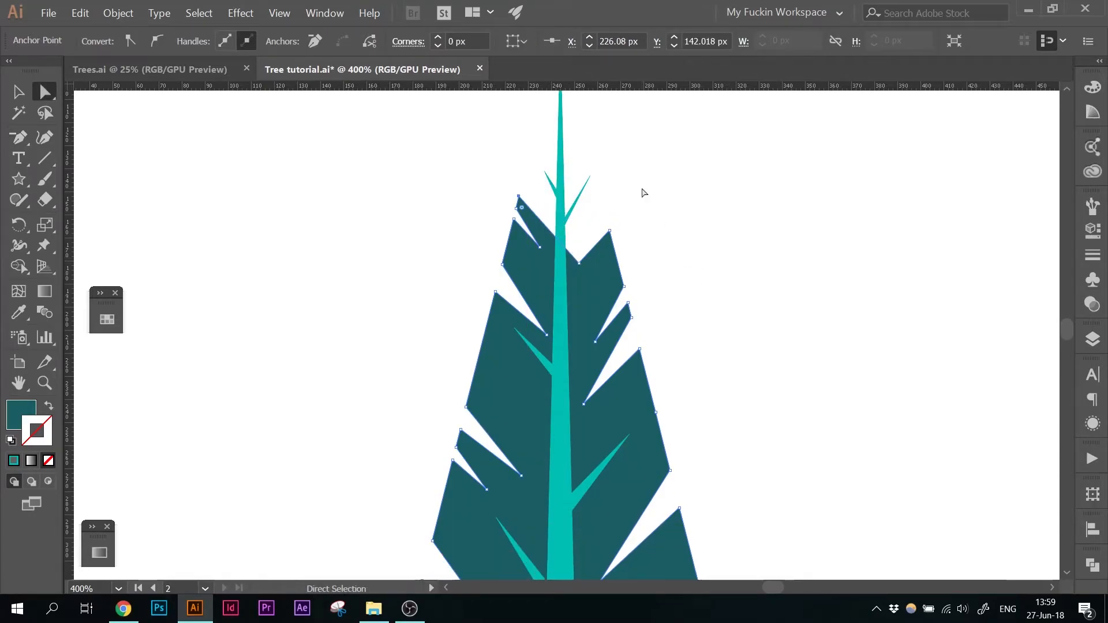
left_click(578, 262)
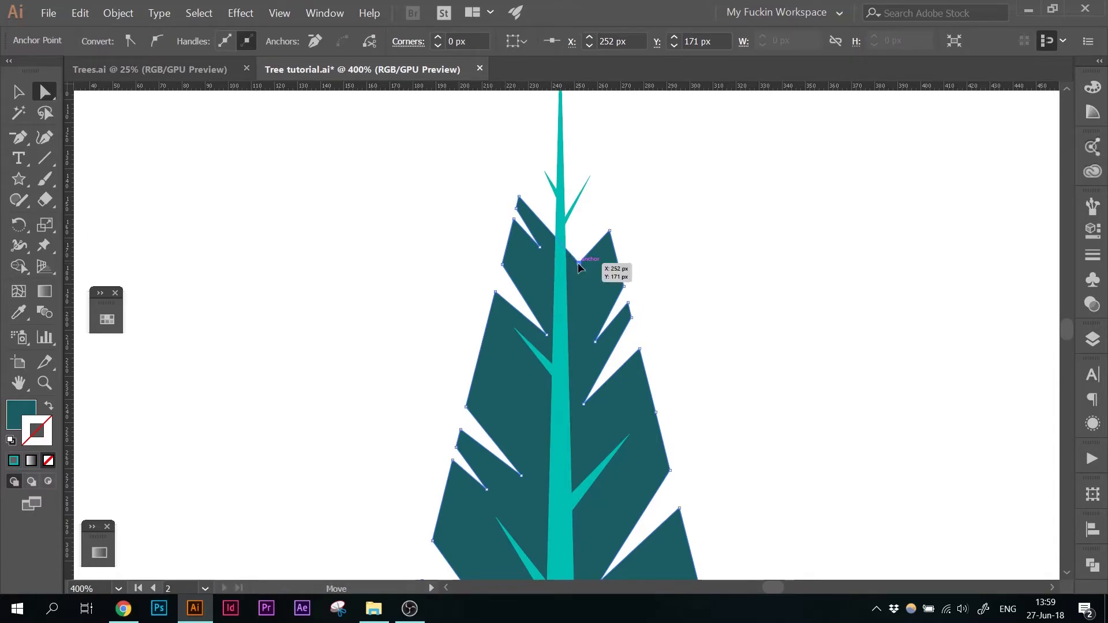
left_click_drag(577, 262, 560, 247)
left_click(698, 202)
scroll(698, 202, "up", 3)
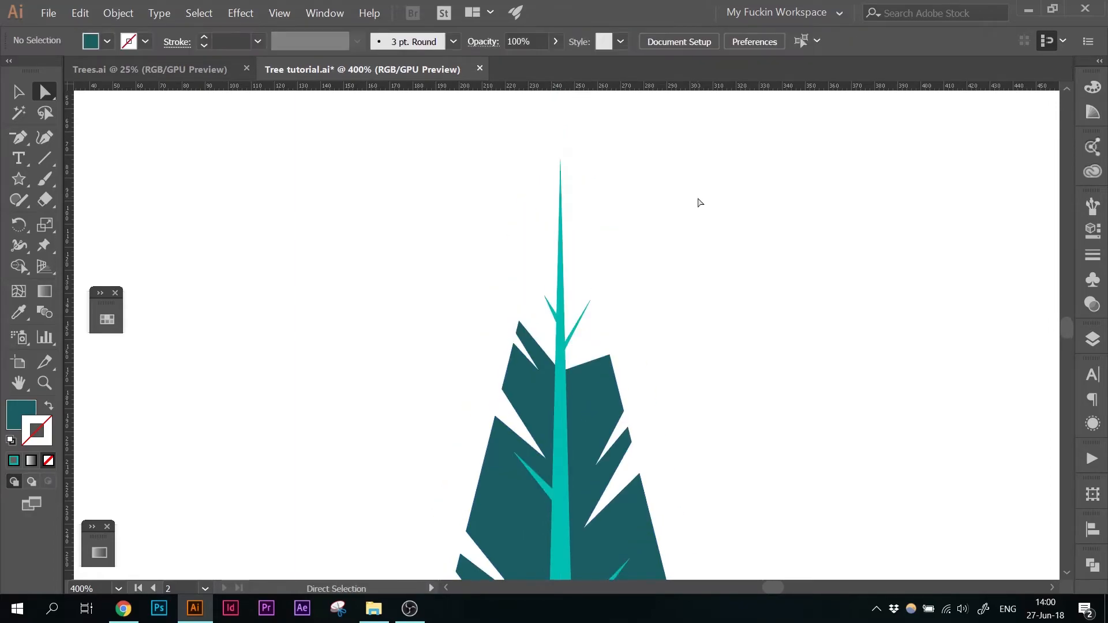
Check the reference in Chrome, return to Illustrator and draw four short branch lines in the existing teal stroke along the bare upper trunk
left_click(582, 314)
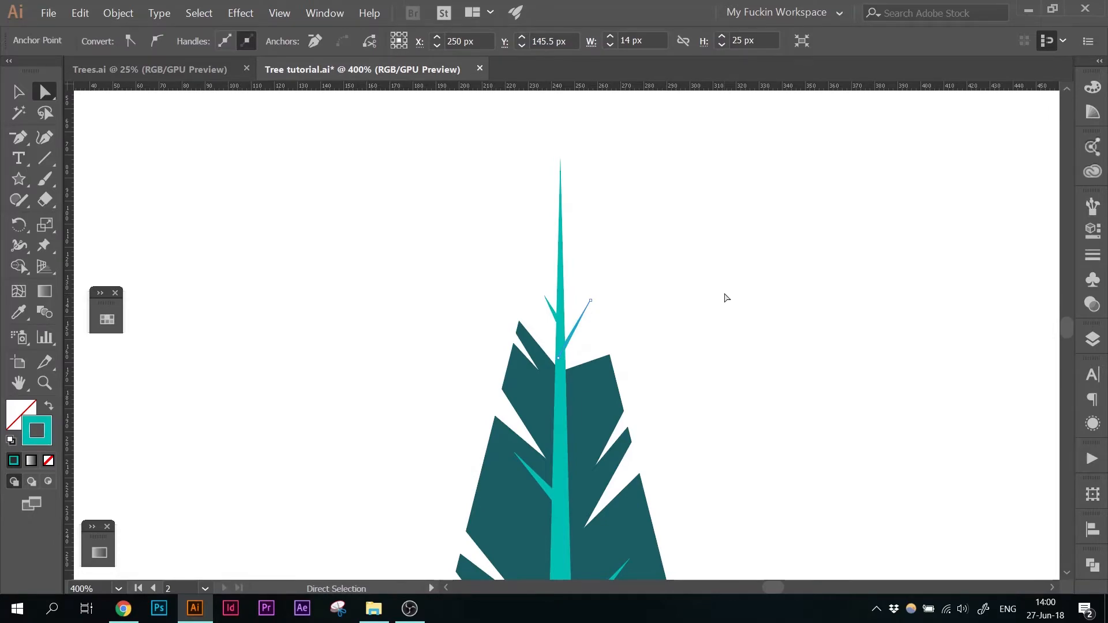
left_click(727, 298)
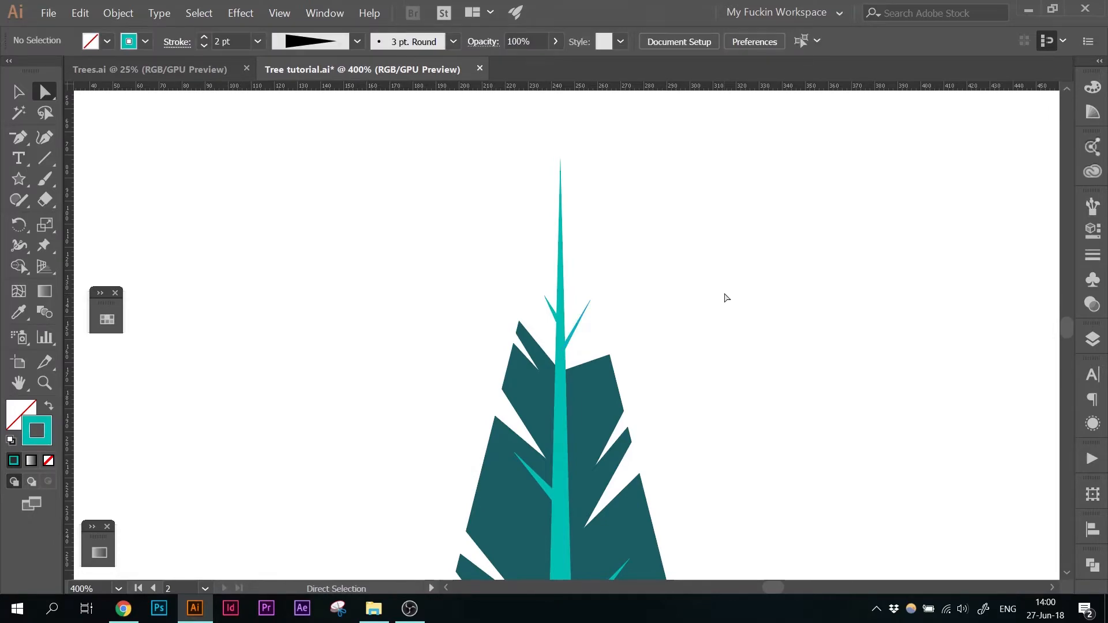
left_click(123, 608)
left_click(195, 608)
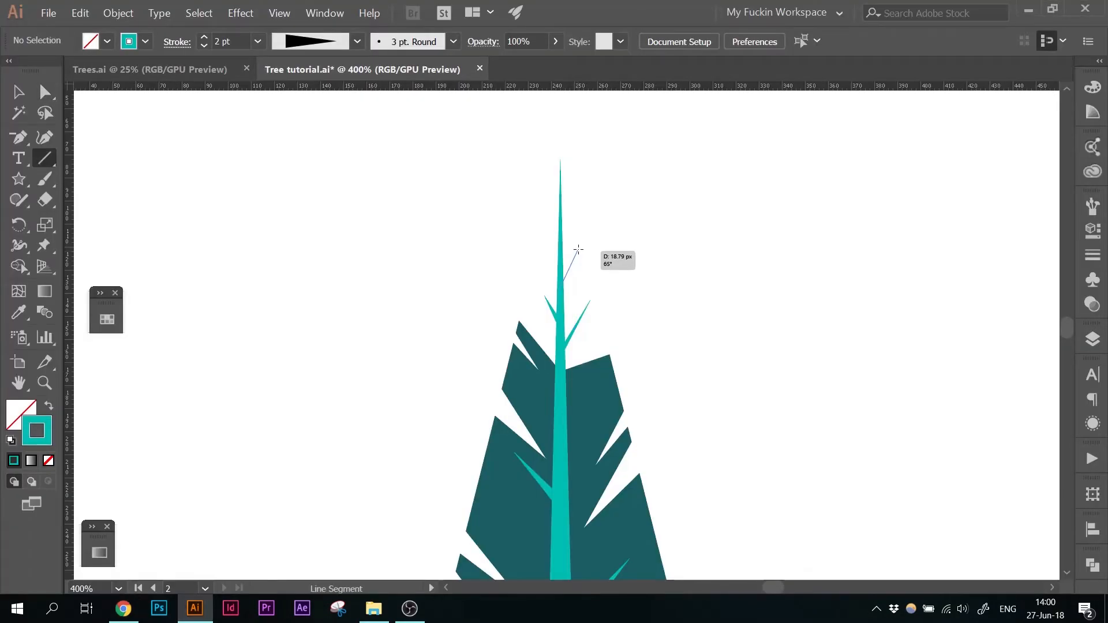
left_click(579, 251, "ctrl")
mouse_move(561, 261)
left_mouse_down()
mouse_move(541, 230)
mouse_move(569, 199)
left_mouse_up()
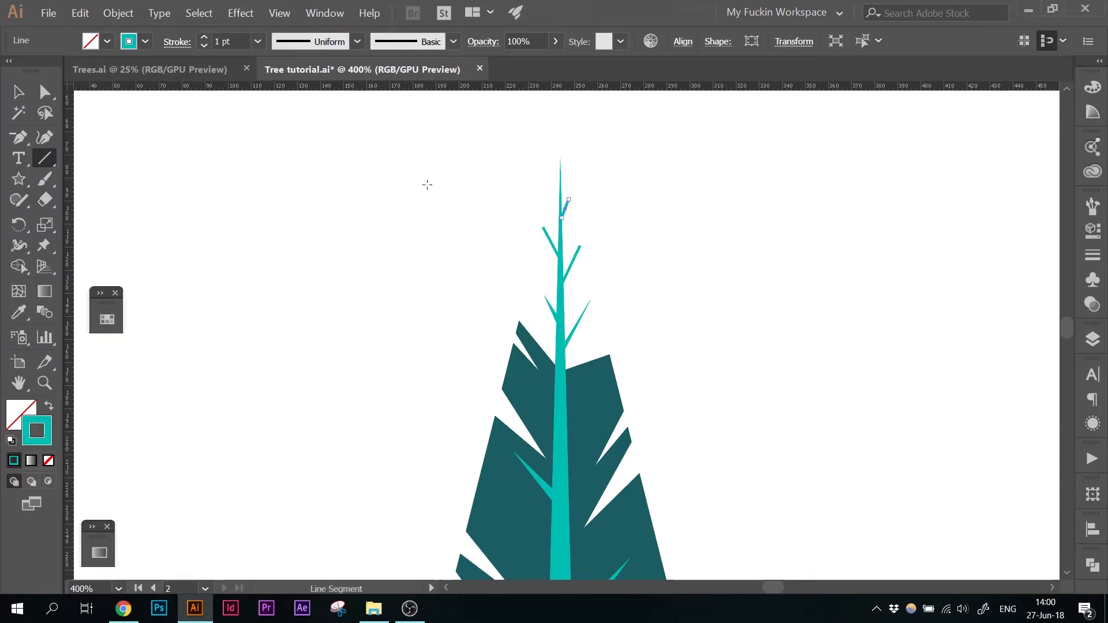
left_click(508, 280)
left_click(140, 154)
left_click_drag(562, 366, 599, 329)
Apply the tapered triangular width profile to the upper left, topmost right and lowest right of the new branches
key("v")
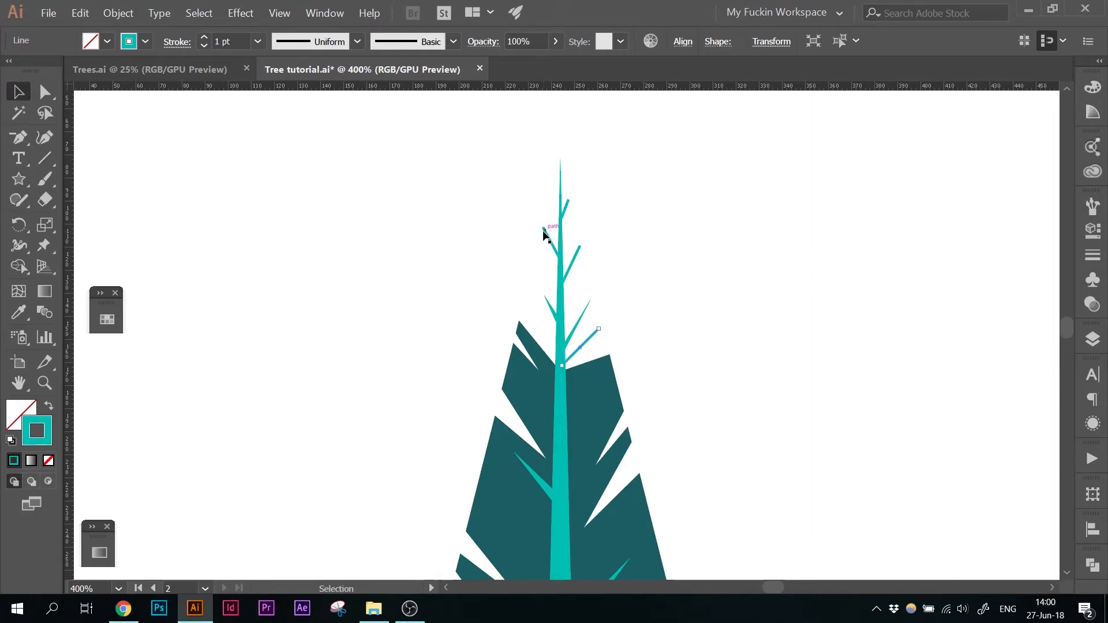
left_click(544, 232)
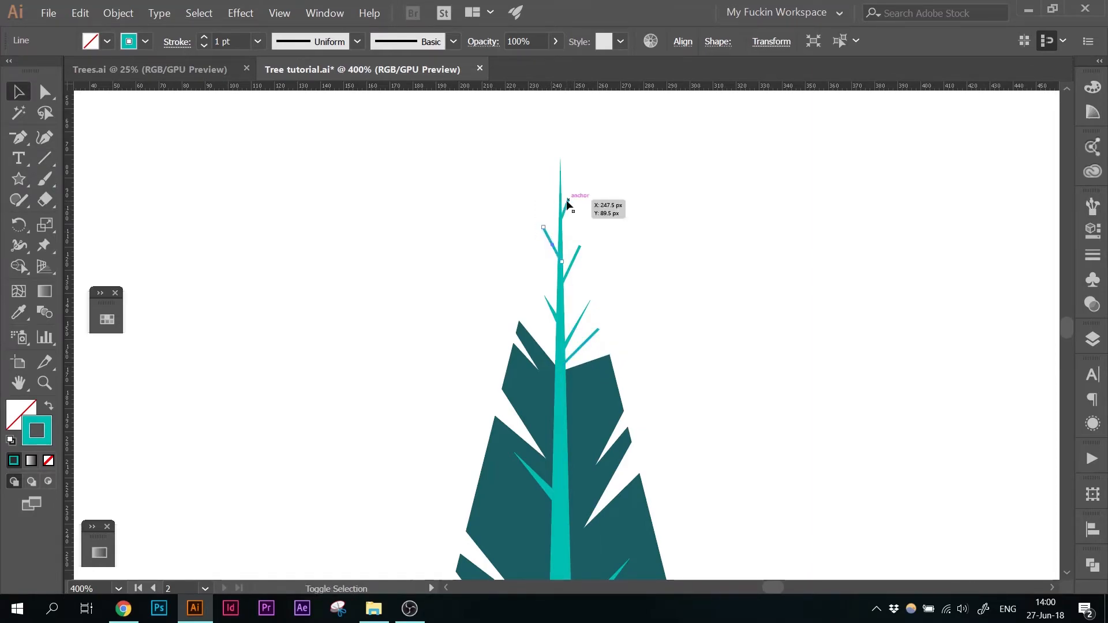
left_click(590, 335, "shift")
left_click(304, 43)
left_click(295, 179)
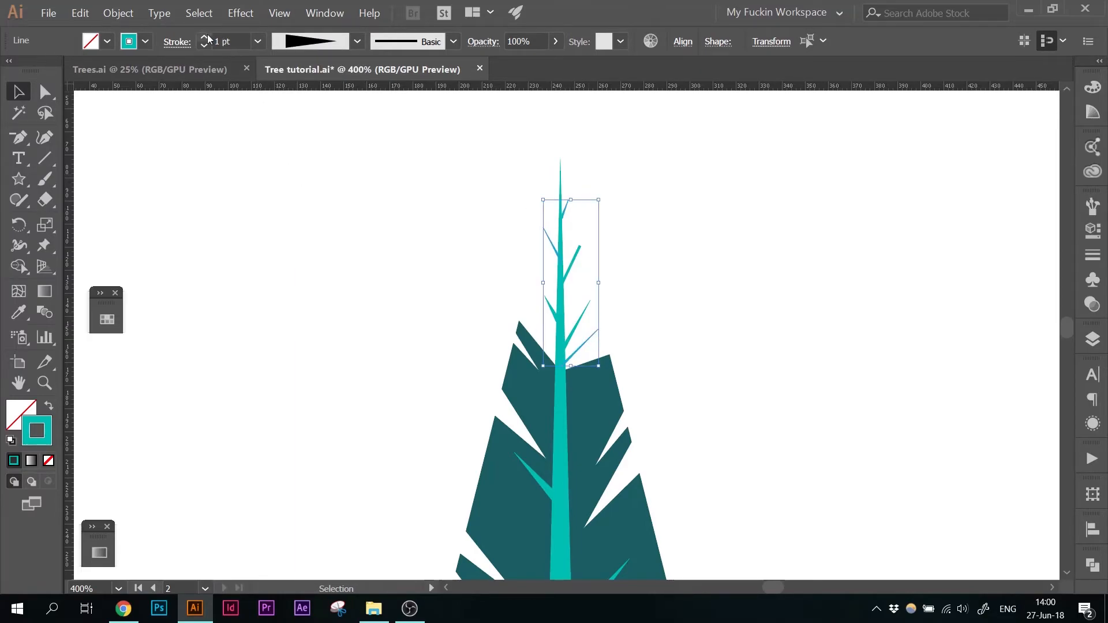
left_click(796, 251)
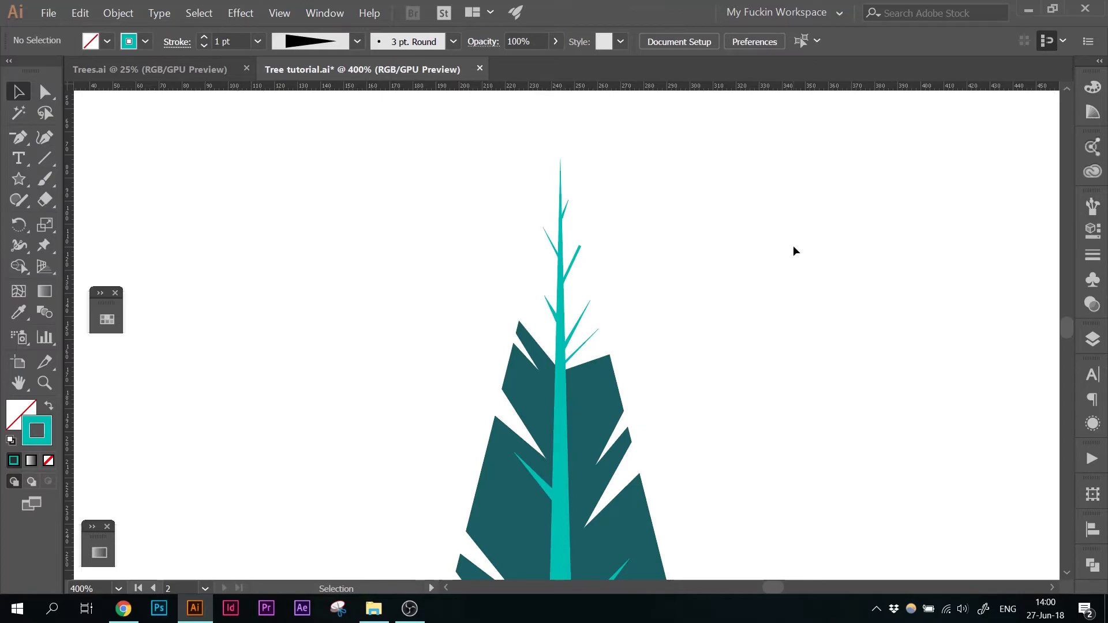
Turn off Snap to Pixel and nudge the topmost small branch so its base sits cleanly against the trunk's right edge
key("ctrl+equal")
key("ctrl+equal")
key("ctrl+equal")
scroll(729, 231, "up", 3)
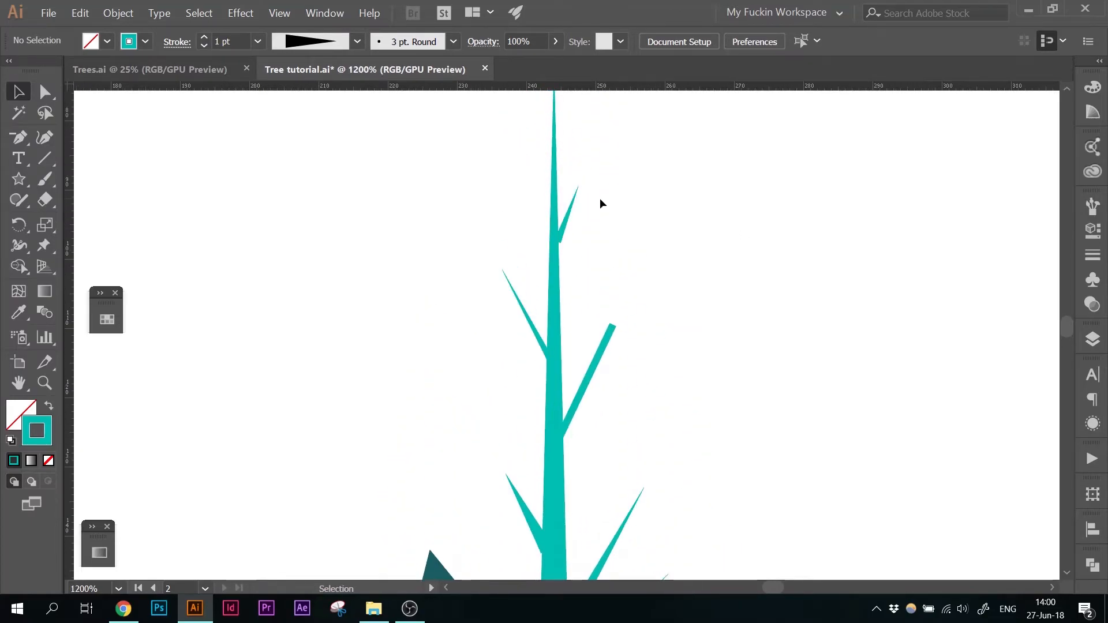
left_click(566, 215)
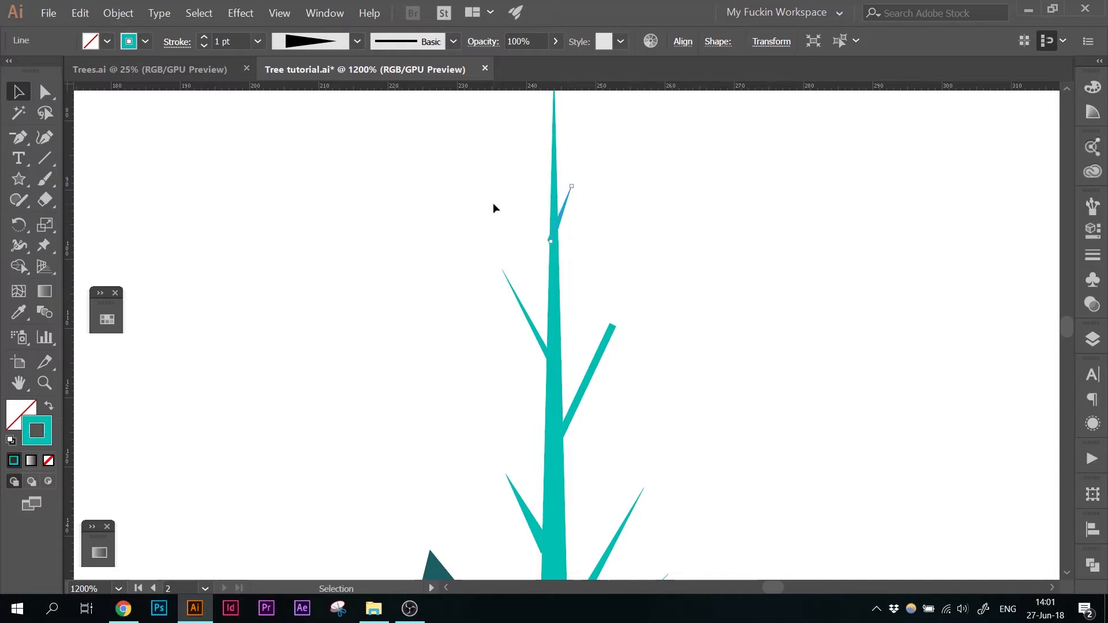
left_click(280, 15)
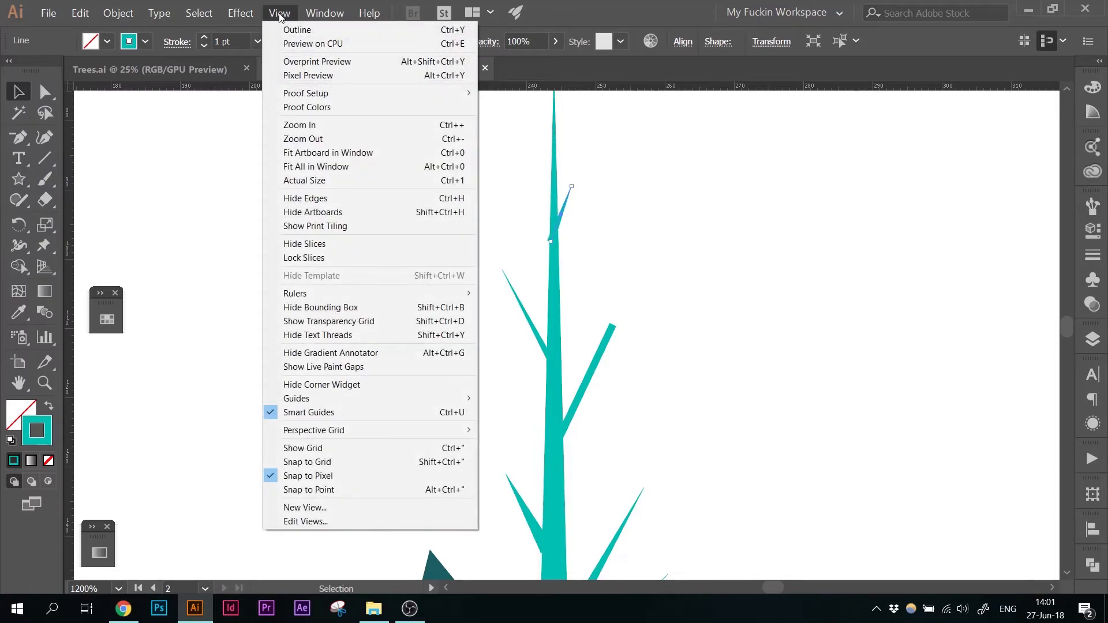
left_click(322, 479)
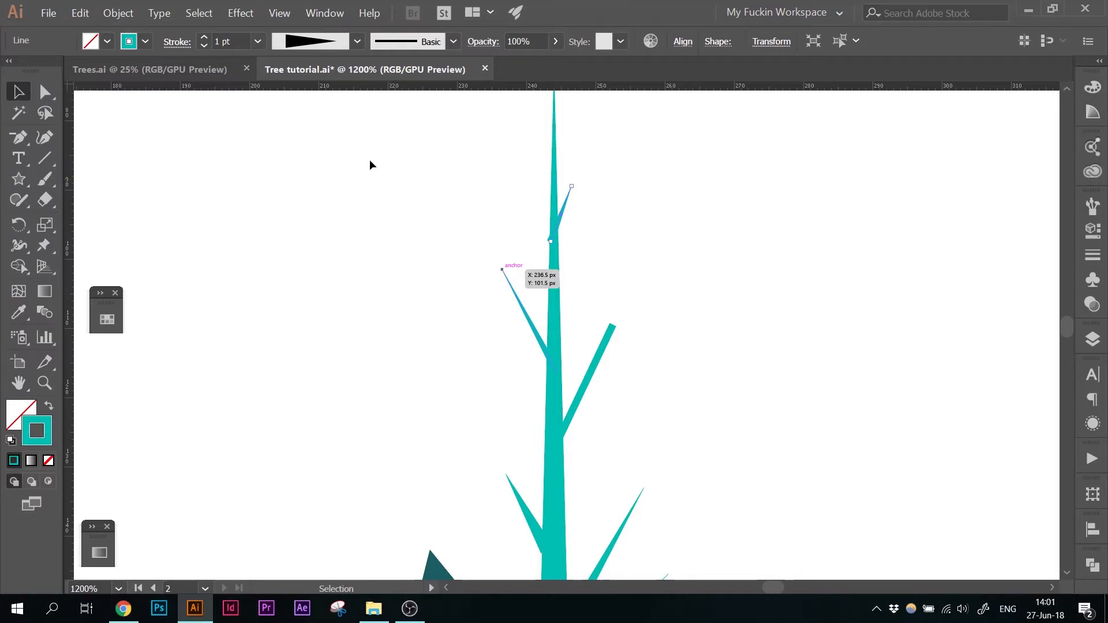
key("Right")
key("Right")
key("Right")
key("Right")
left_click(806, 374)
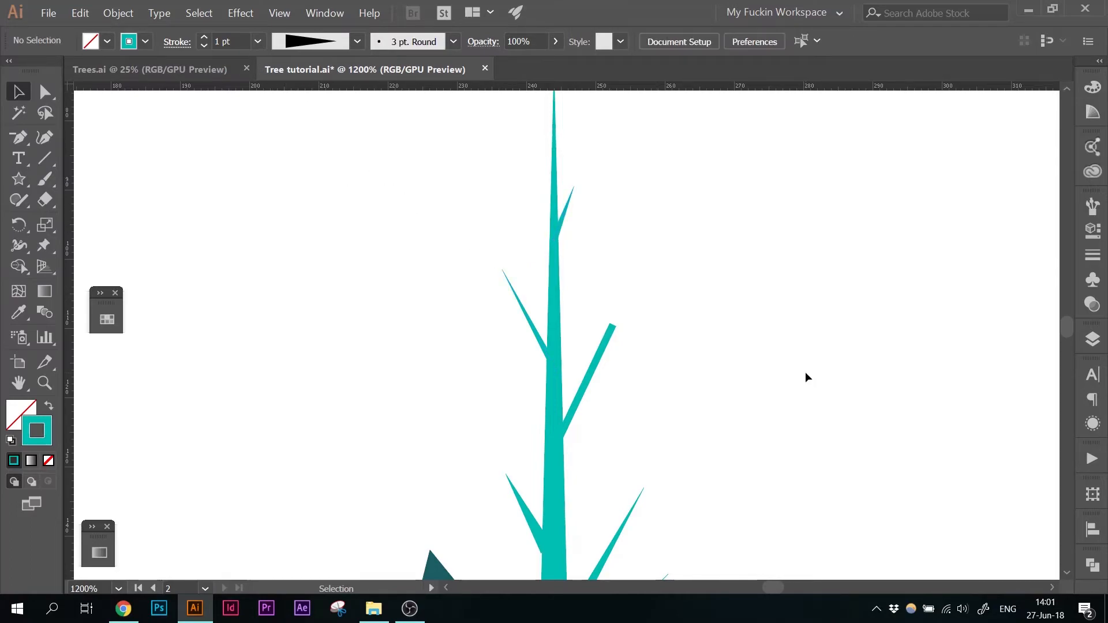
Set the new upper left branch's stroke weight to 2 pt and nudge it slightly left
left_click(526, 319)
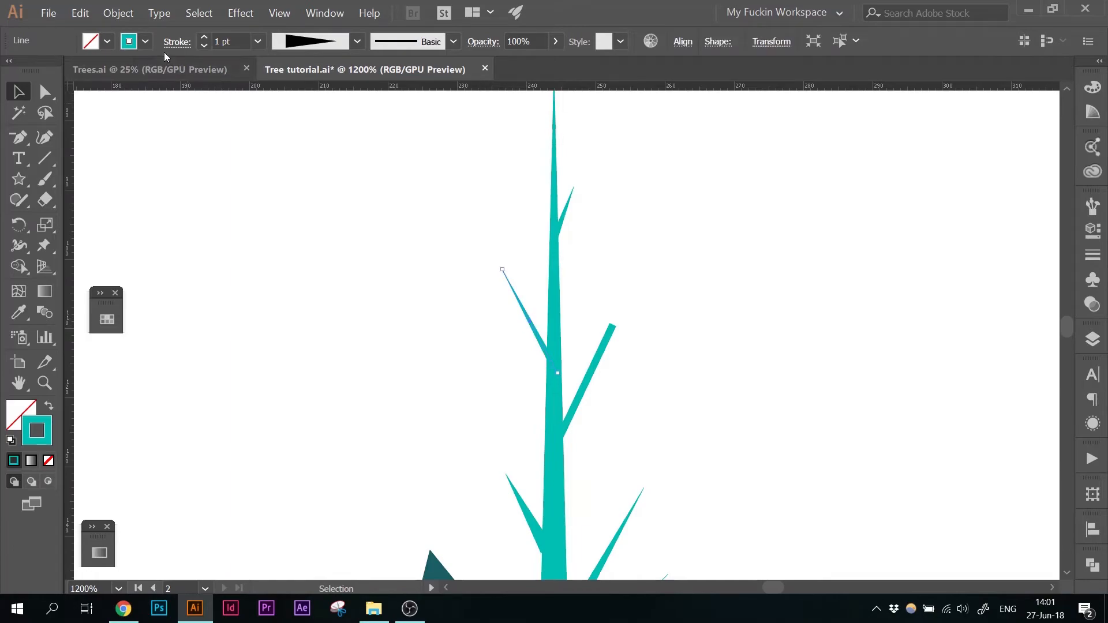
left_click(204, 36)
key("Left")
key("Left")
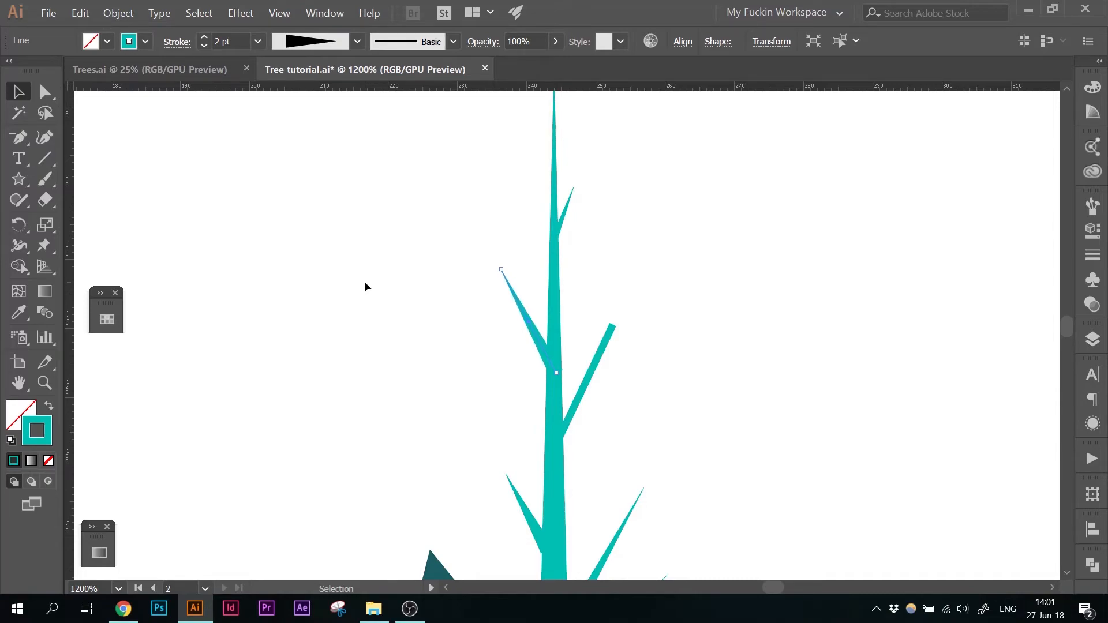
left_click(365, 286)
Give the remaining uniform right branch the tapered triangular width profile and a 2 pt stroke
left_click(598, 358)
left_click(288, 44)
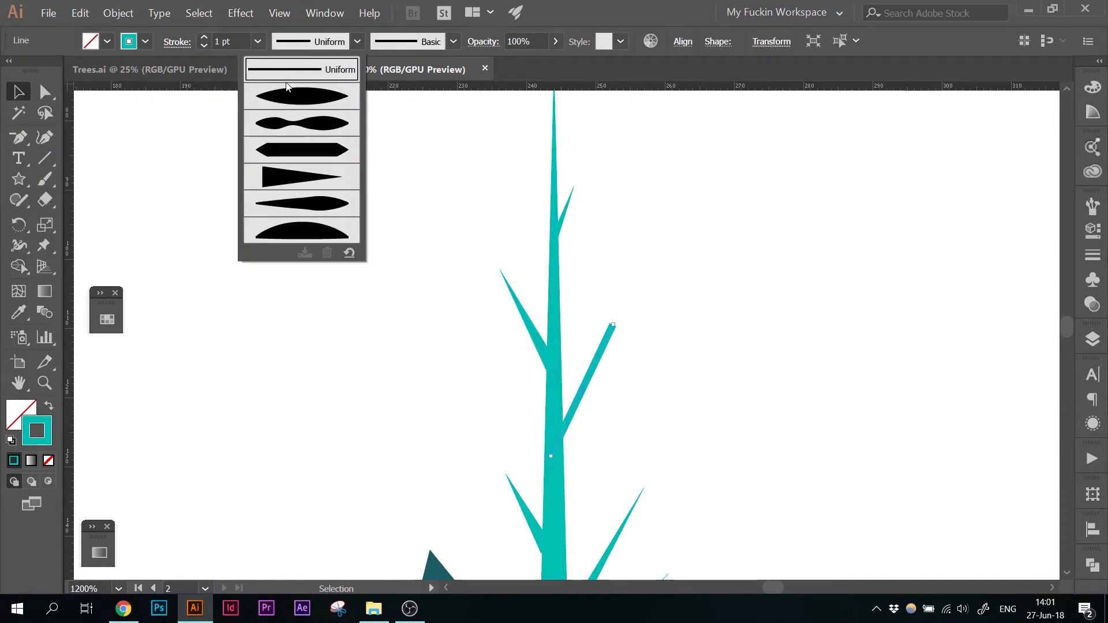
left_click(296, 178)
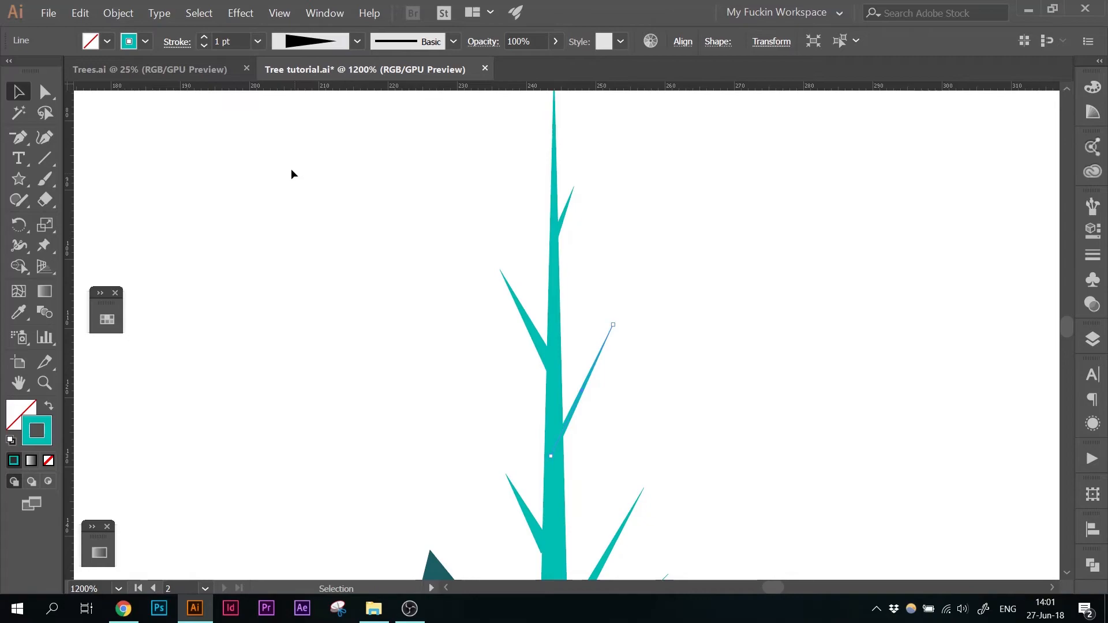
left_click(205, 35)
left_click(300, 109)
Set the stroke weight of the lowest new right branch, just above the foliage, to 3 pt
scroll(565, 356, "down", 3)
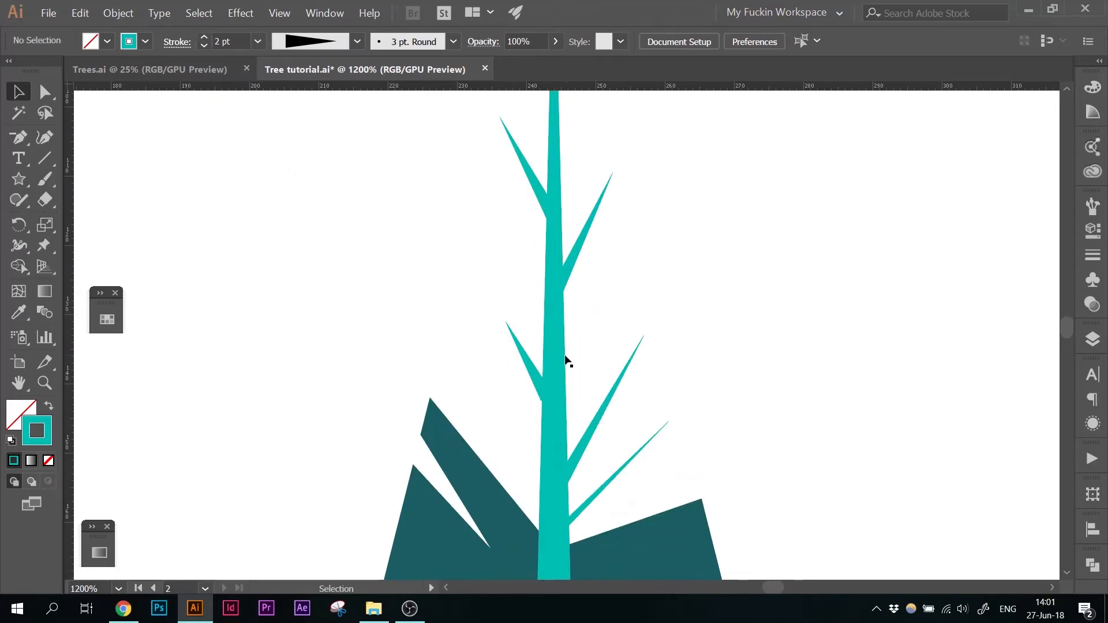
left_click(536, 374)
left_click(643, 328)
left_click(651, 440)
left_click(204, 35)
left_click(204, 36)
key("ctrl+minus")
key("ctrl+minus")
key("ctrl+minus")
key("ctrl+minus")
left_click(866, 280)
key("ctrl+minus")
key("ctrl+minus")
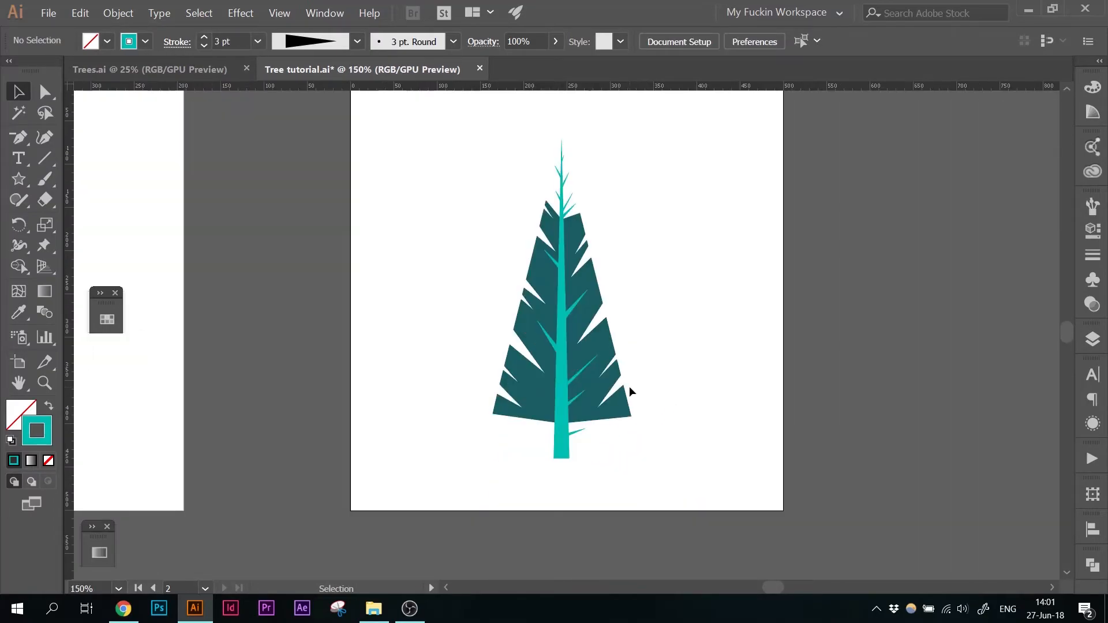
Delete the outer corner, tip and notch anchors at the foliage's lower left and lower right to shorten its base
left_click(603, 411)
left_click(196, 609)
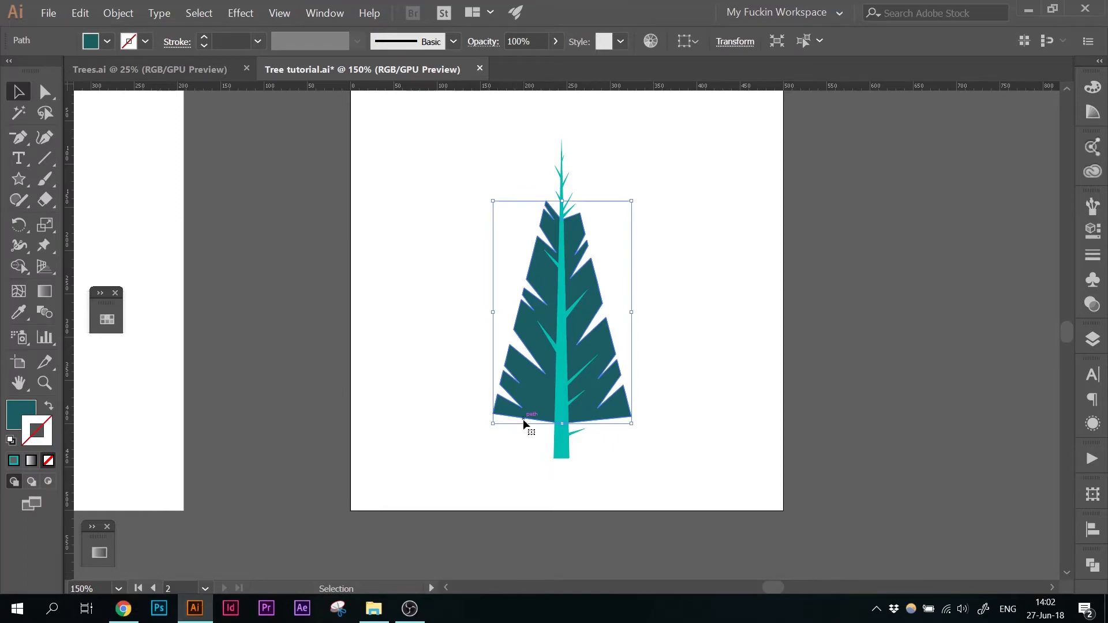
key("a")
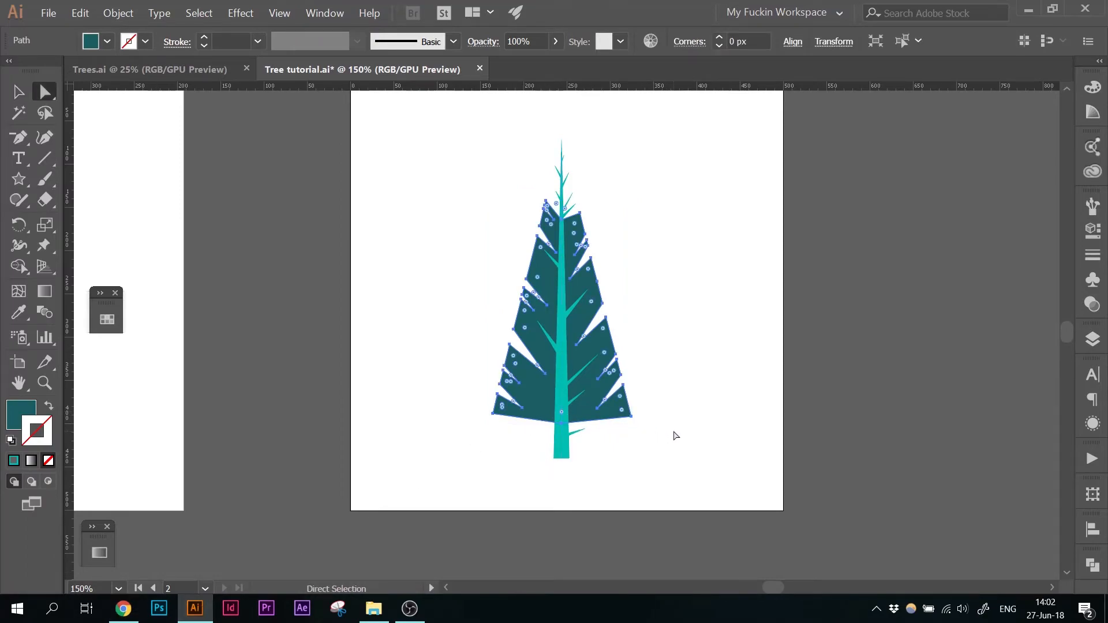
key("ctrl+plus")
key("ctrl+plus")
scroll(688, 391, "down", 3)
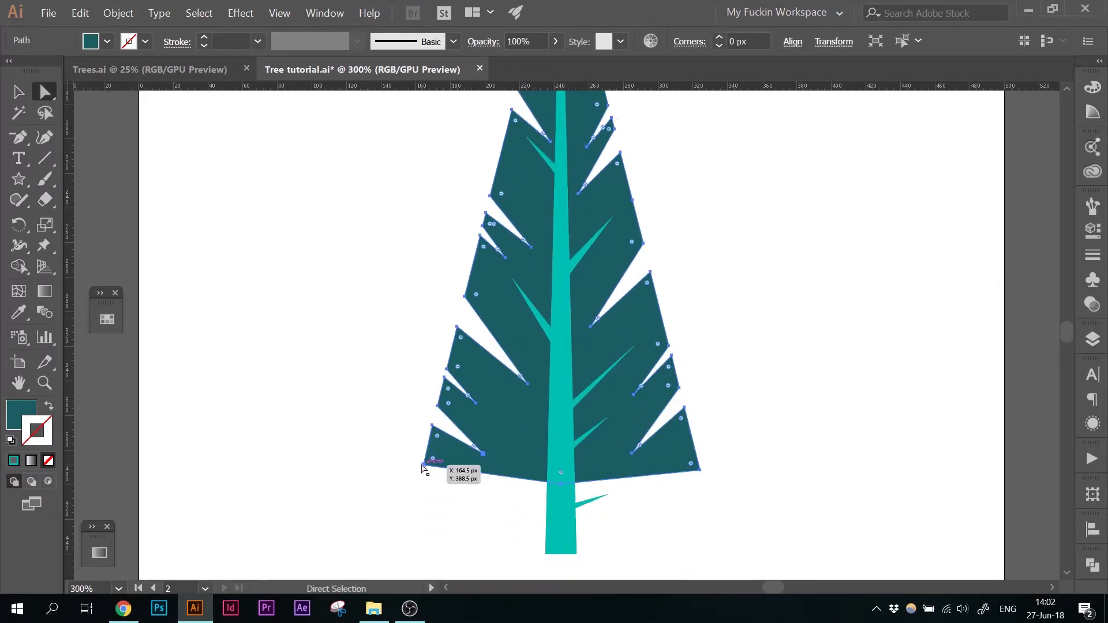
key("p")
left_click(423, 465)
left_click(482, 453)
left_click(684, 407)
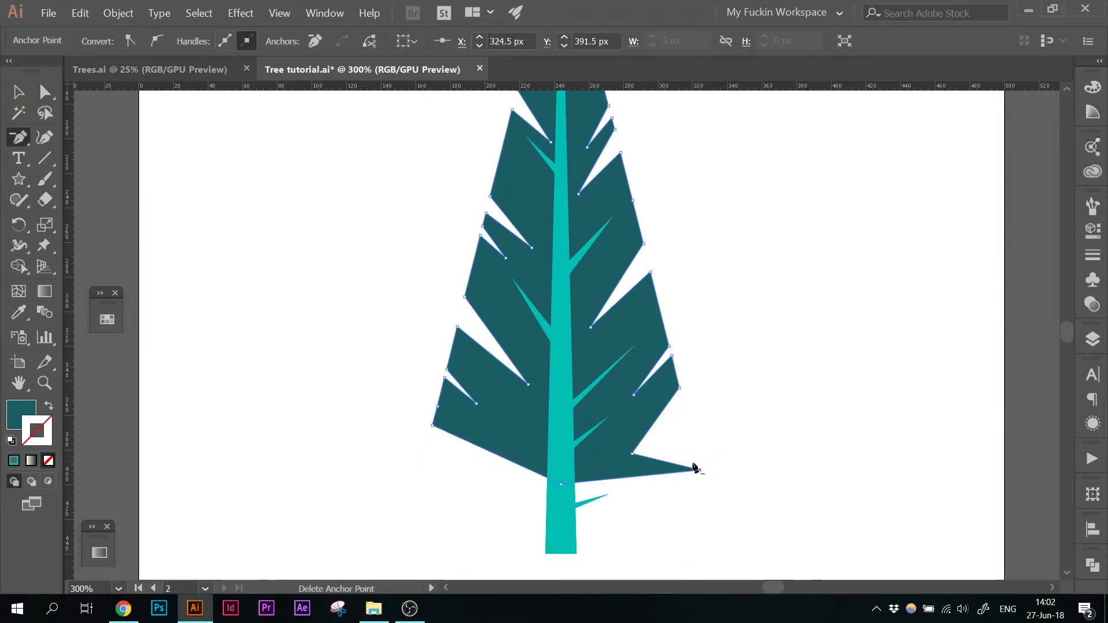
left_click(700, 470)
left_click(631, 453)
Move the foliage's bottom centre anchor up the trunk to about X 244 px, Y 370 px
scroll(631, 453, "down", 1)
key("a")
left_click_drag(560, 469, 559, 417)
scroll(444, 444, "up", 2)
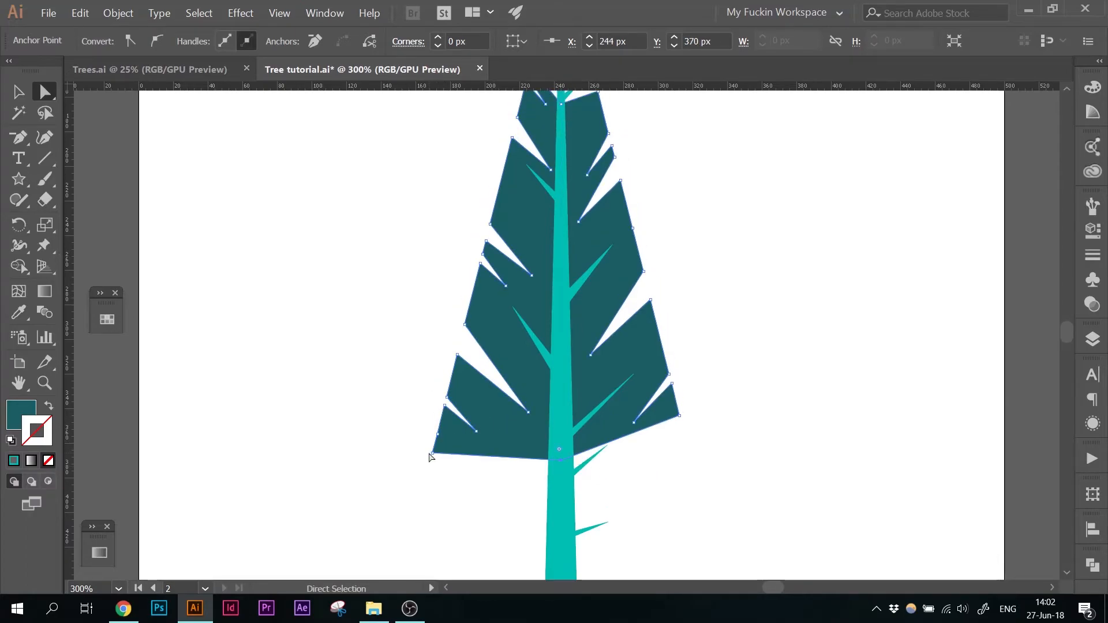
Delete the four anchors forming the foliage's lowest left notch and move the lowest right notch's inner anchor toward the trunk
key("minus")
left_click(432, 453)
left_click(438, 434)
left_click(445, 406)
left_click(476, 431)
key("a")
left_click_drag(636, 423, 628, 410)
left_click(759, 363)
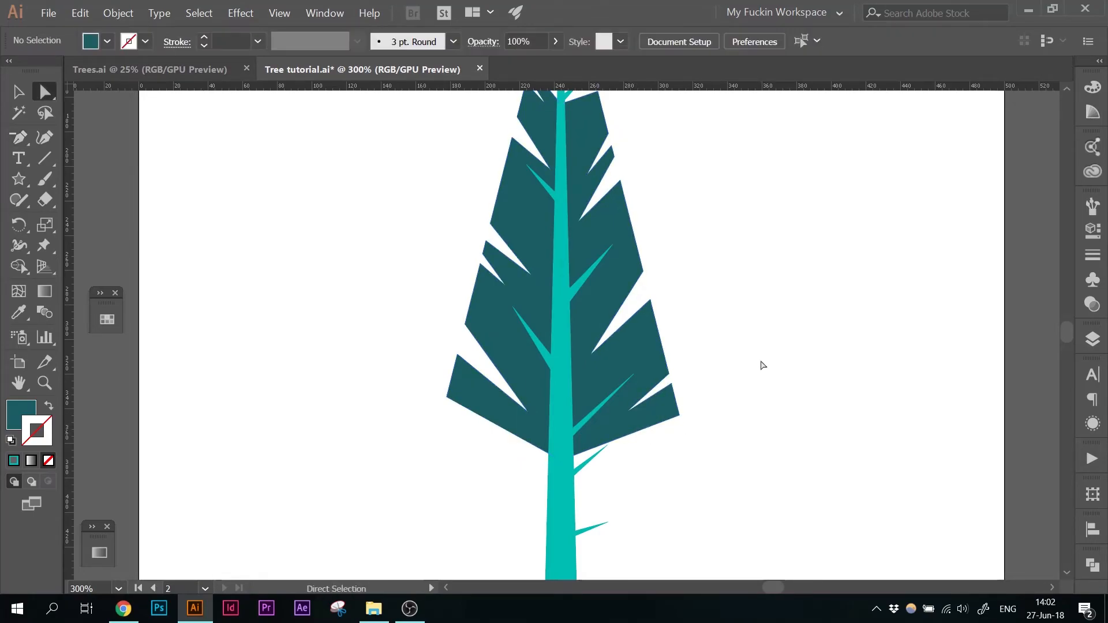
Move the small right branch just below the foliage slightly down the trunk and clear the selection
scroll(759, 363, "up", 7)
scroll(759, 363, "down", 8)
scroll(760, 365, "down", 3)
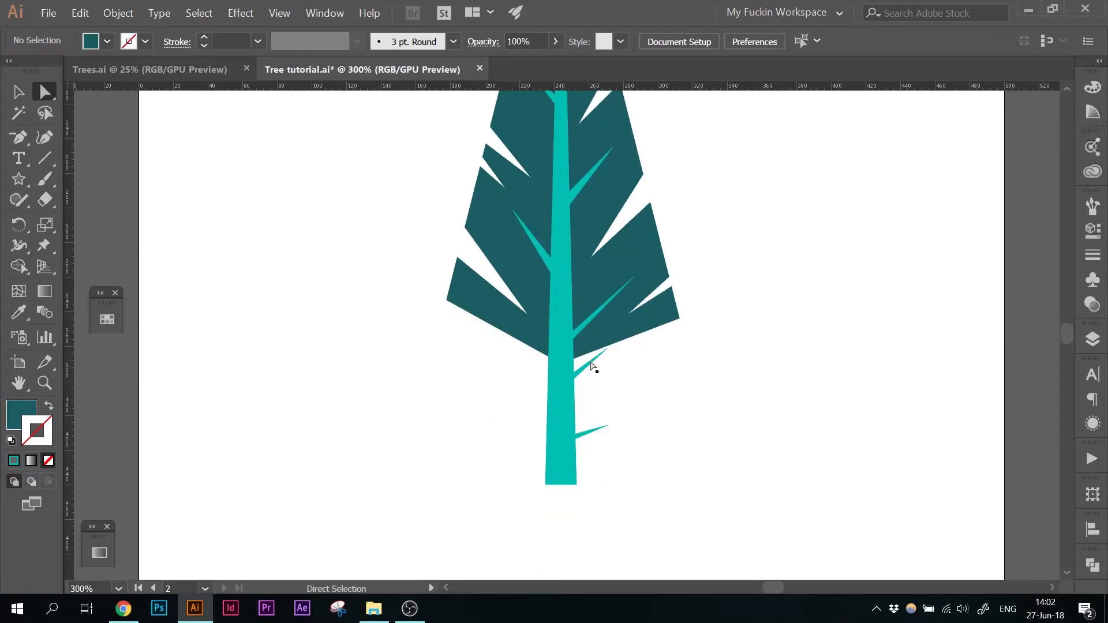
left_click_drag(587, 362, 590, 371)
left_click(692, 371)
Check the pine tree reference image in Chrome and return to Illustrator with the Line Segment tool ready
left_click(44, 159)
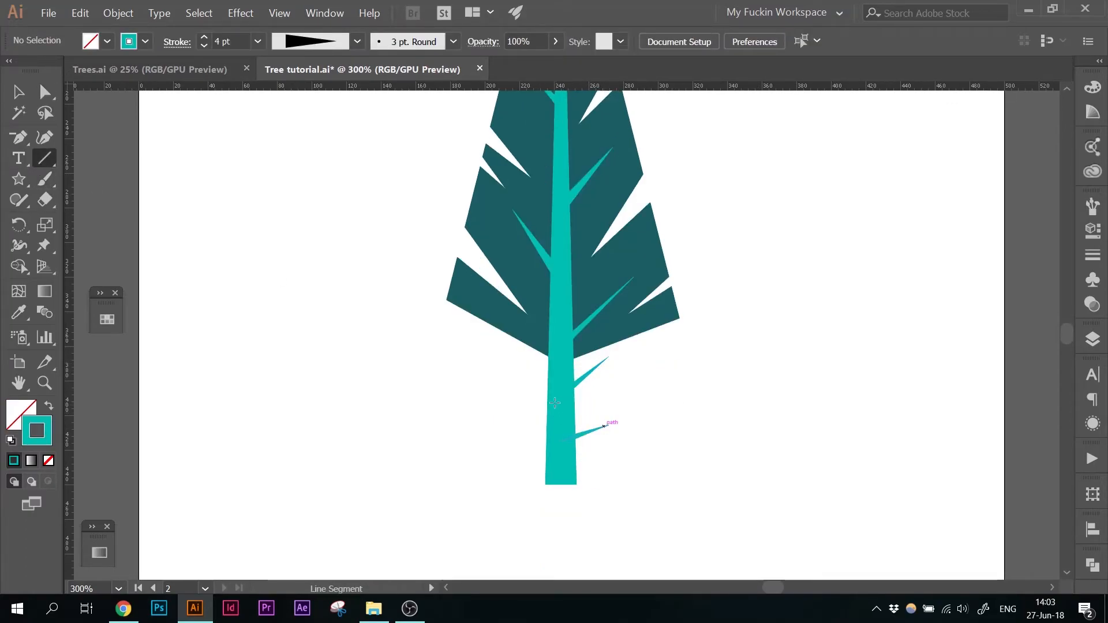
left_click(123, 608)
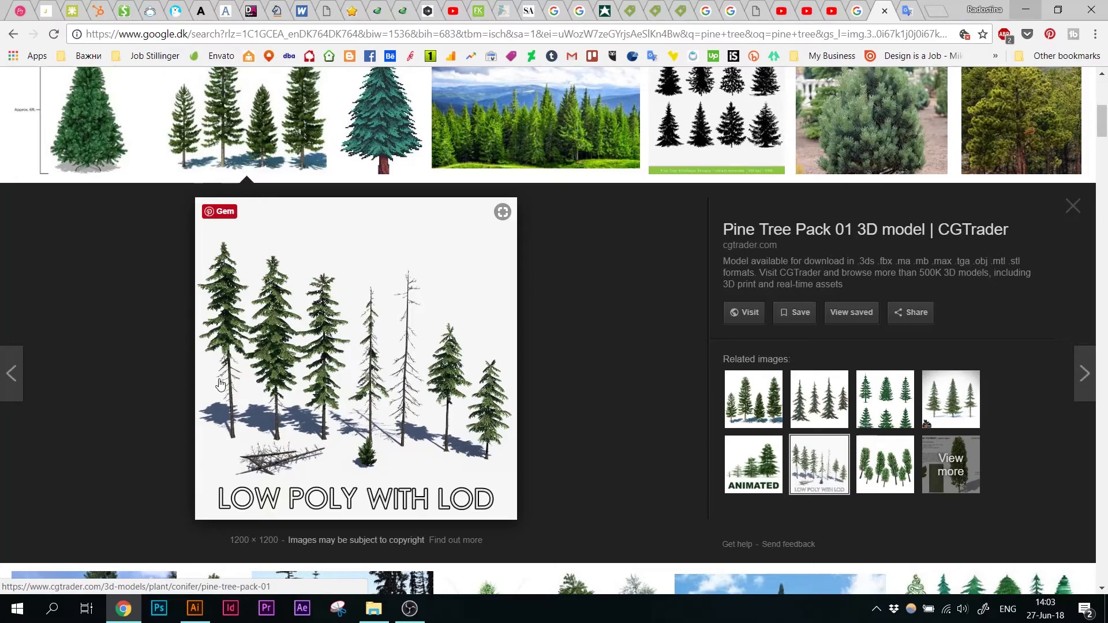
left_click(195, 608)
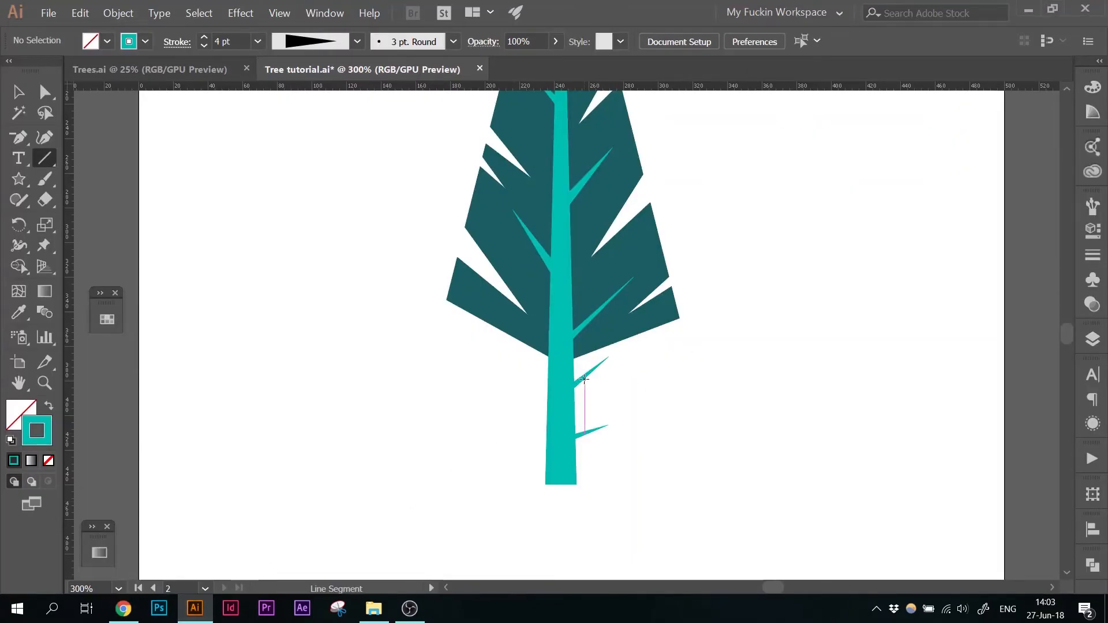
Draw a branch from the trunk's left side below the foliage, with the tapered triangular width profile and a 5 pt stroke
left_click_drag(561, 403, 504, 365)
key("v")
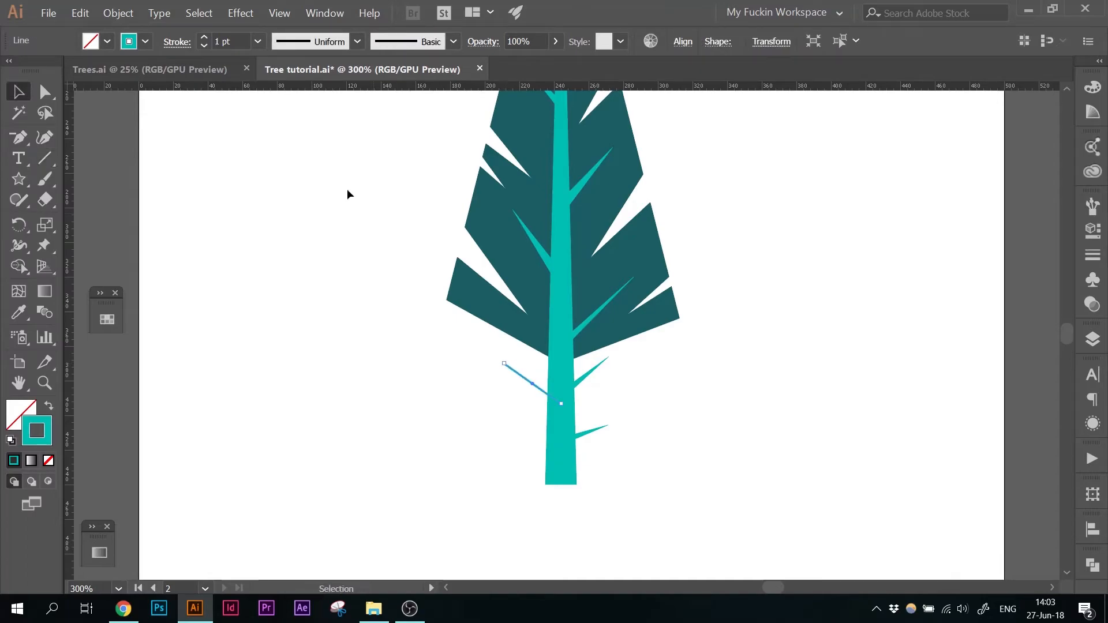
left_click(323, 42)
left_click(310, 175)
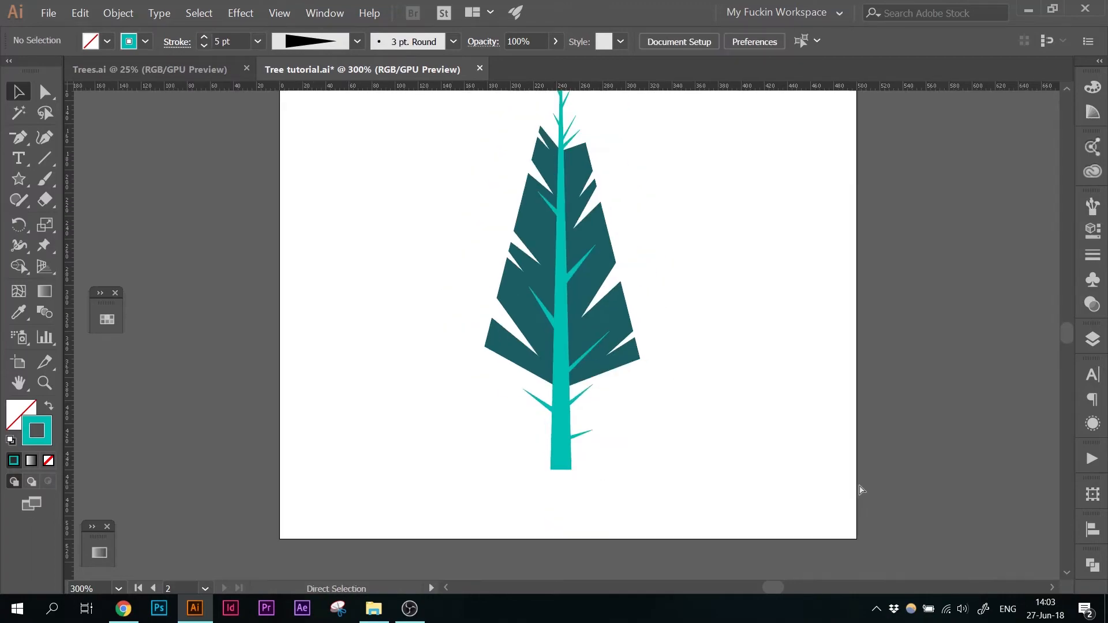
Try to select everything that shares the second tree's trunk stroke color
key("ctrl+minus")
scroll(859, 485, "up", 1)
left_click_drag(904, 386, 940, 396)
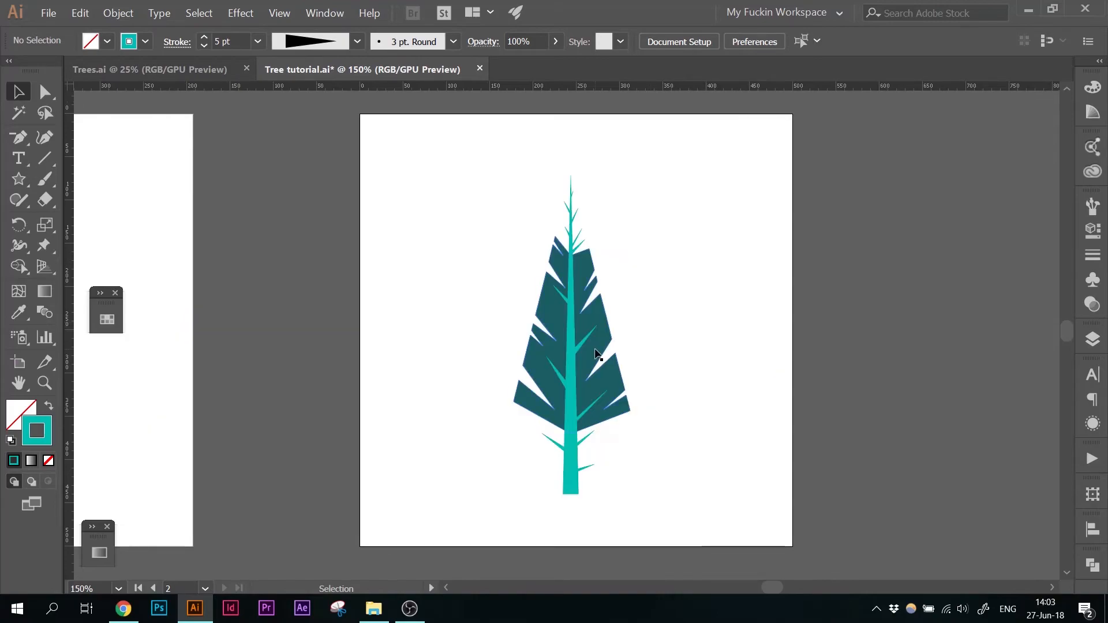
left_click(575, 330)
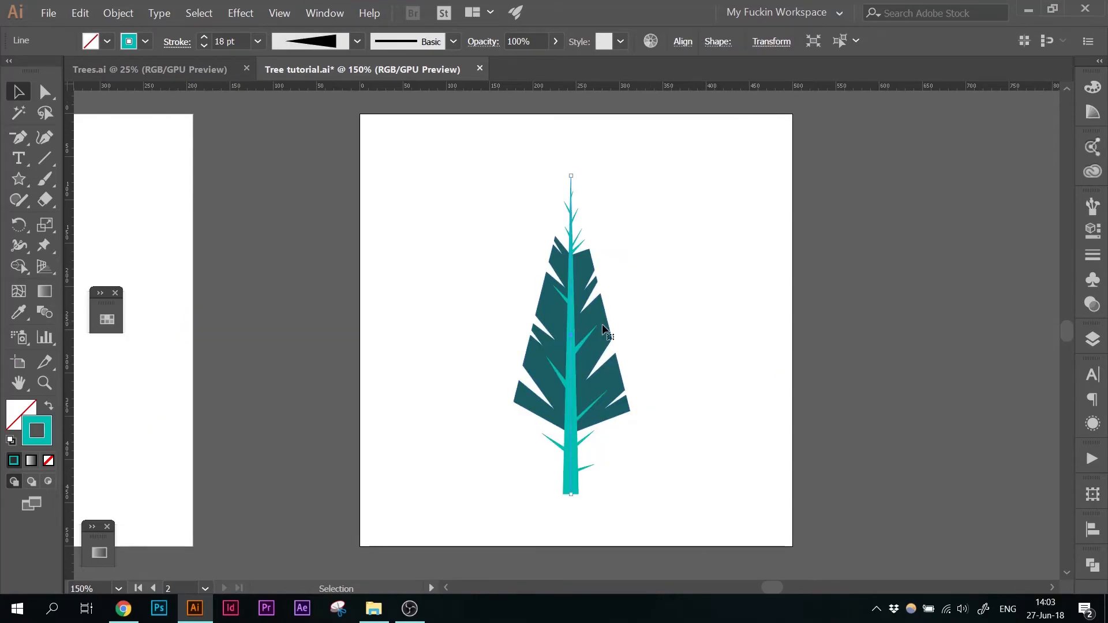
left_click(198, 13)
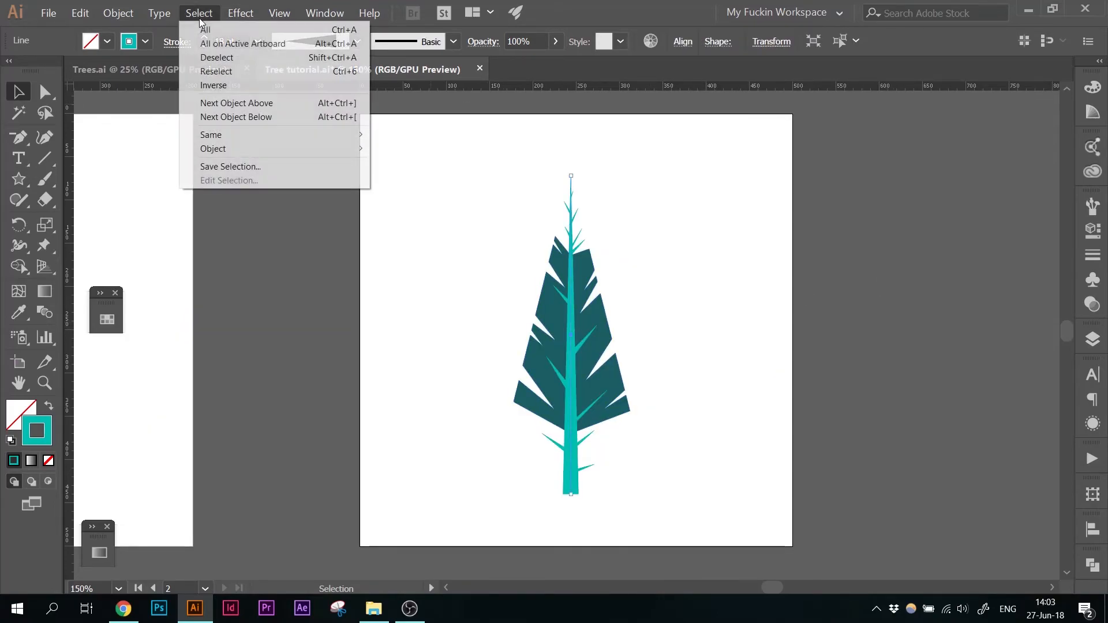
mouse_move(214, 134)
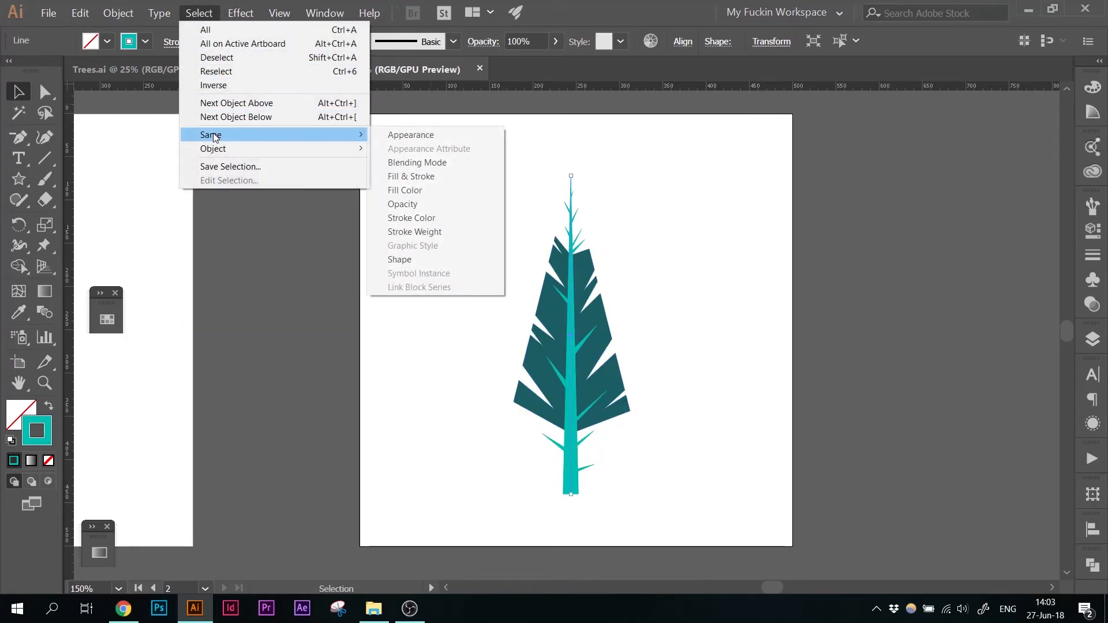
left_click(424, 218)
left_click_drag(425, 223, 667, 242)
left_click(358, 323)
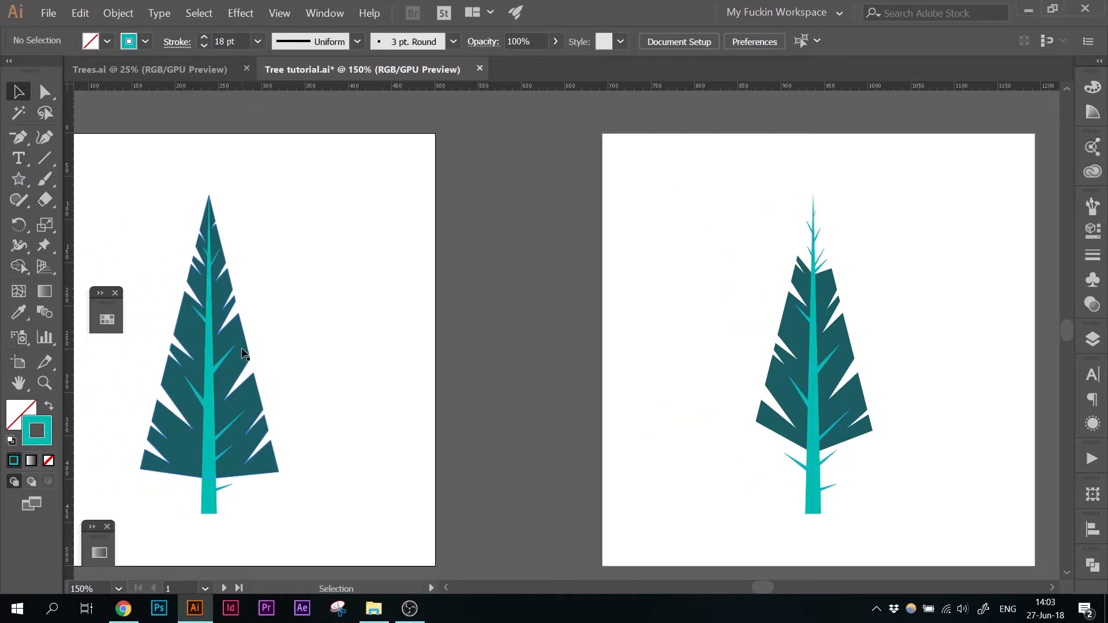
Lock the group of the original tree on the first artboard
left_click(244, 354)
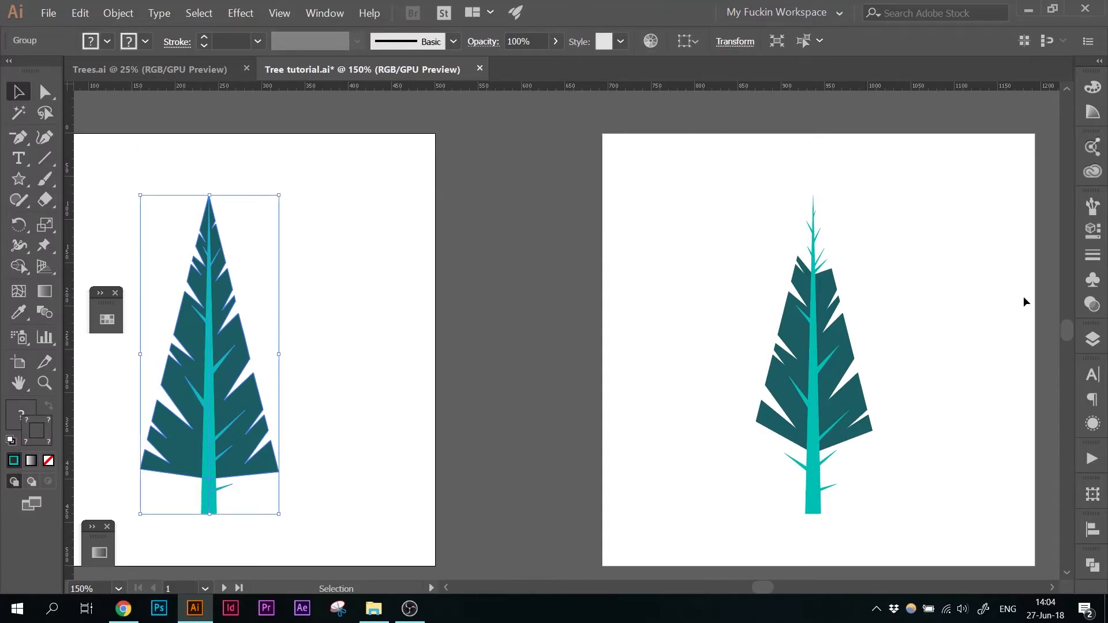
left_click(1085, 341)
left_click(910, 105)
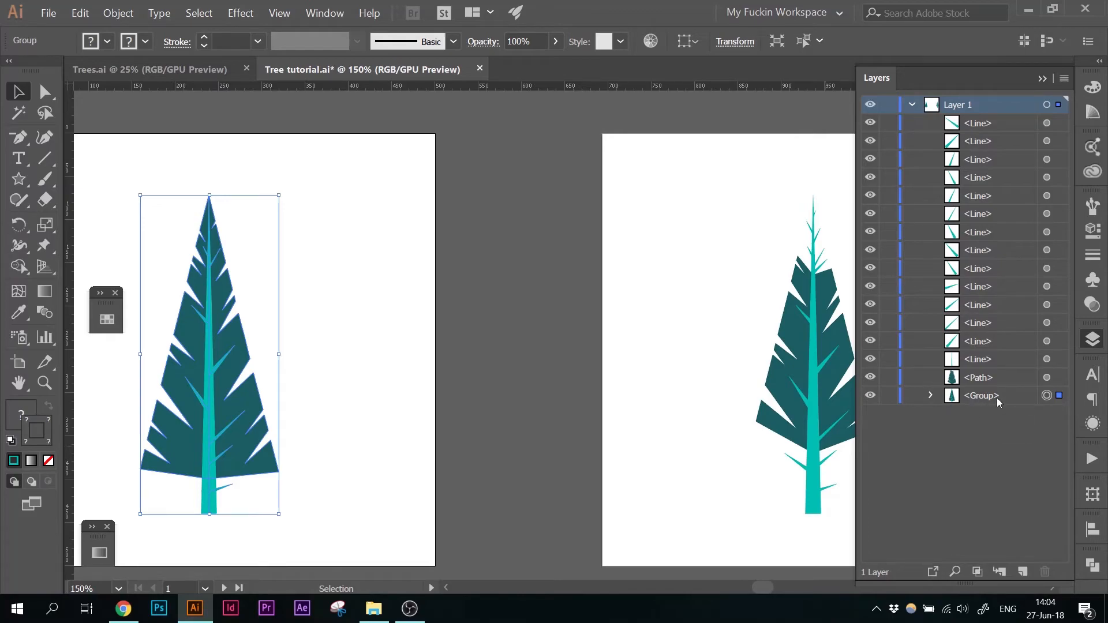
left_click(888, 397)
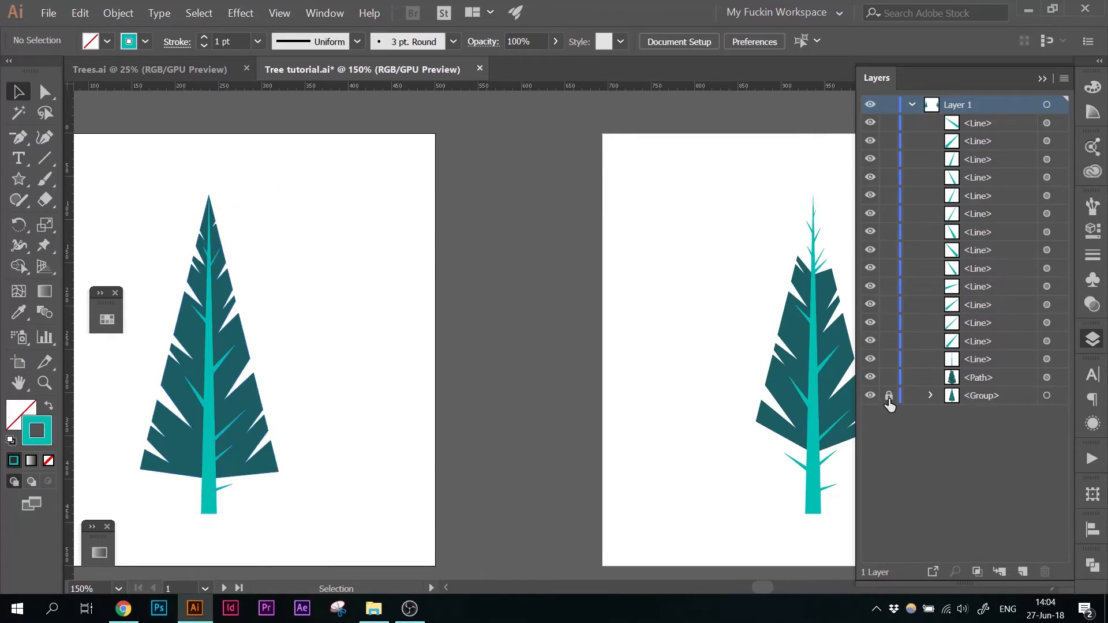
left_click(1045, 78)
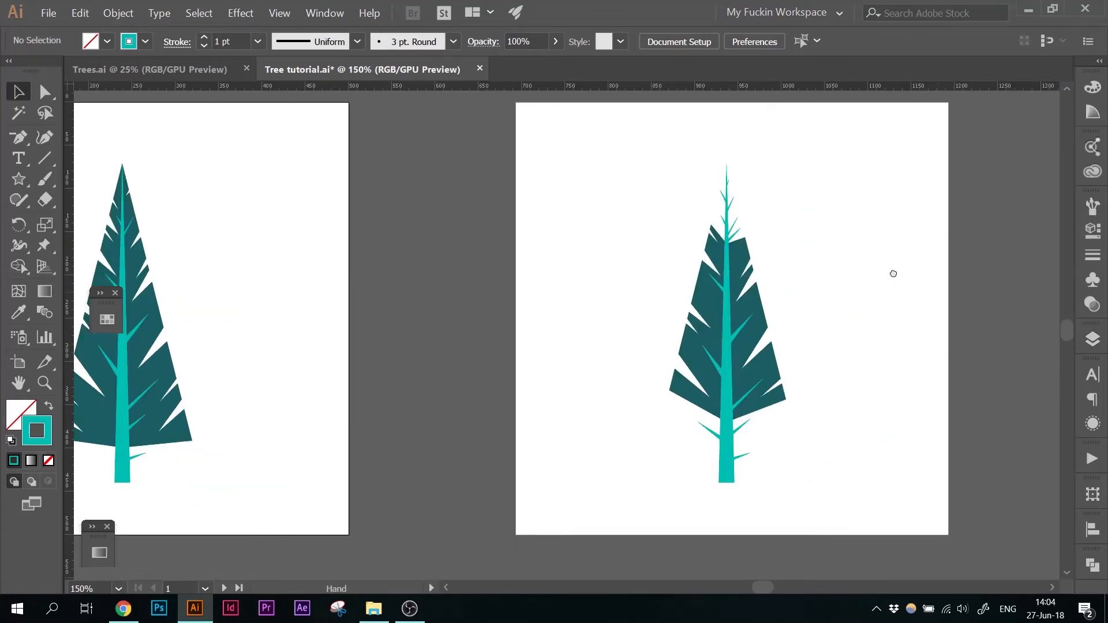
Select all lines sharing the branch's stroke color on the second tree and recolor them with the dark teal from the Site theme
left_click(685, 438)
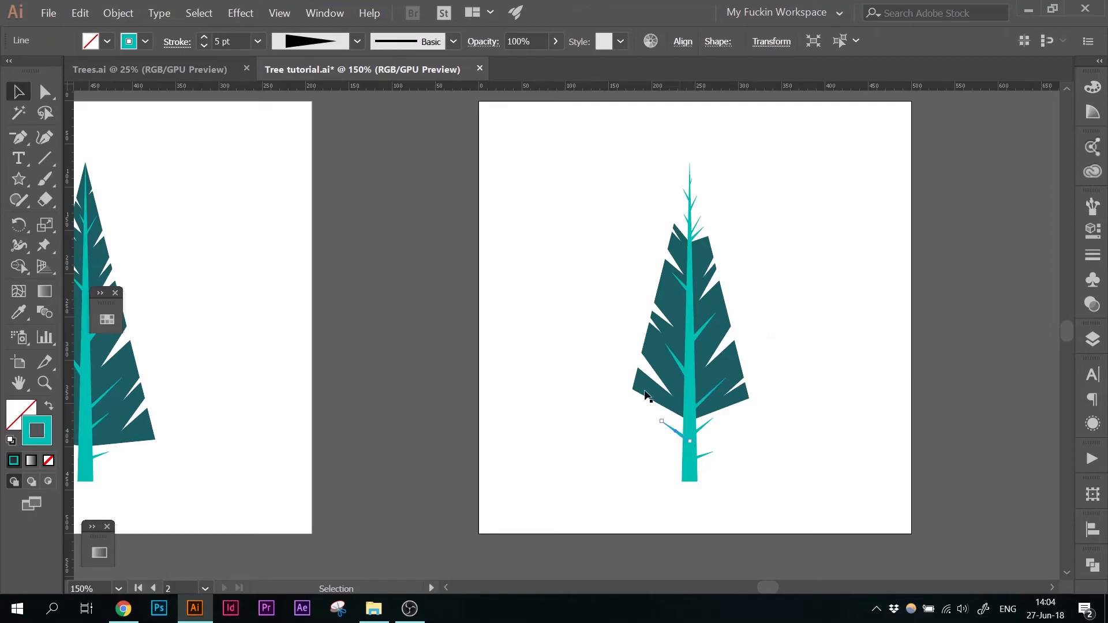
left_click(199, 12)
mouse_move(288, 134)
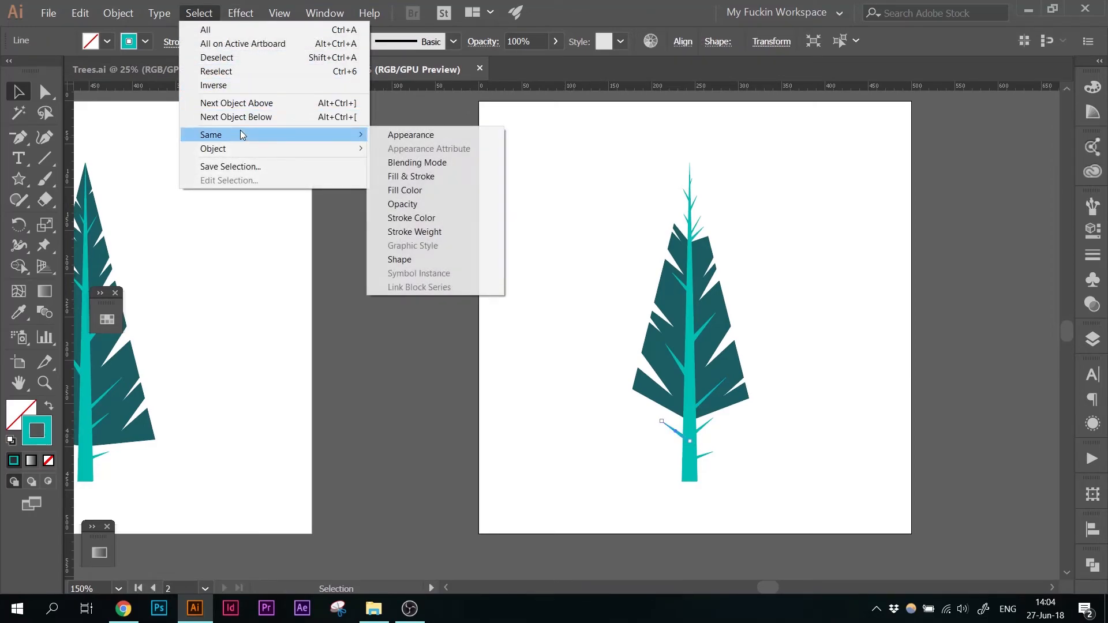
left_click(427, 221)
left_click(1092, 147)
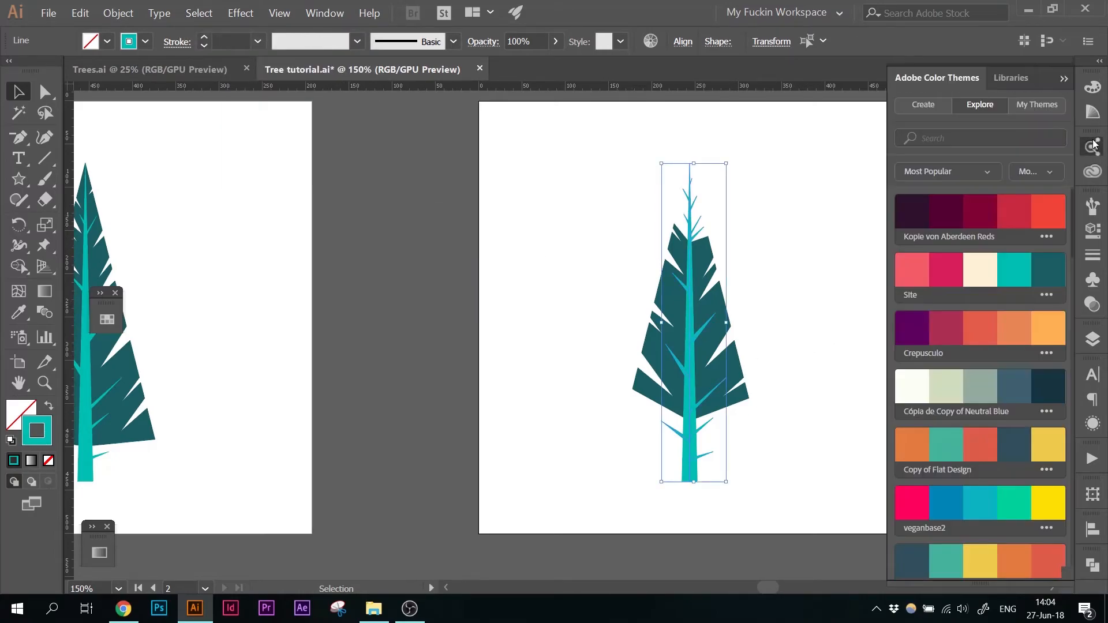
left_click(1048, 266)
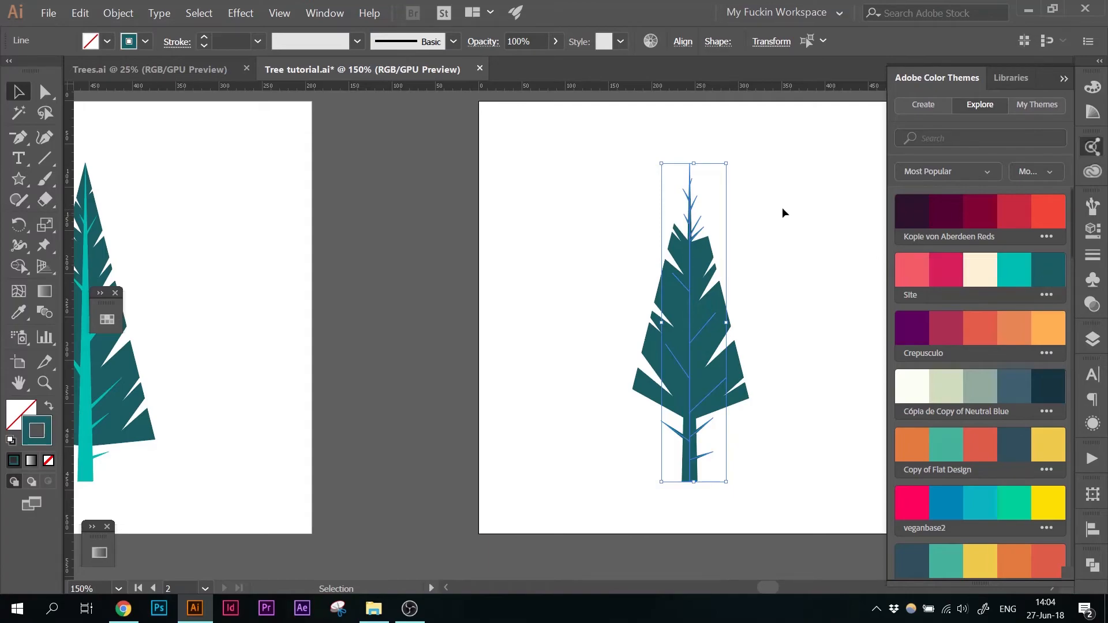
left_click(794, 196)
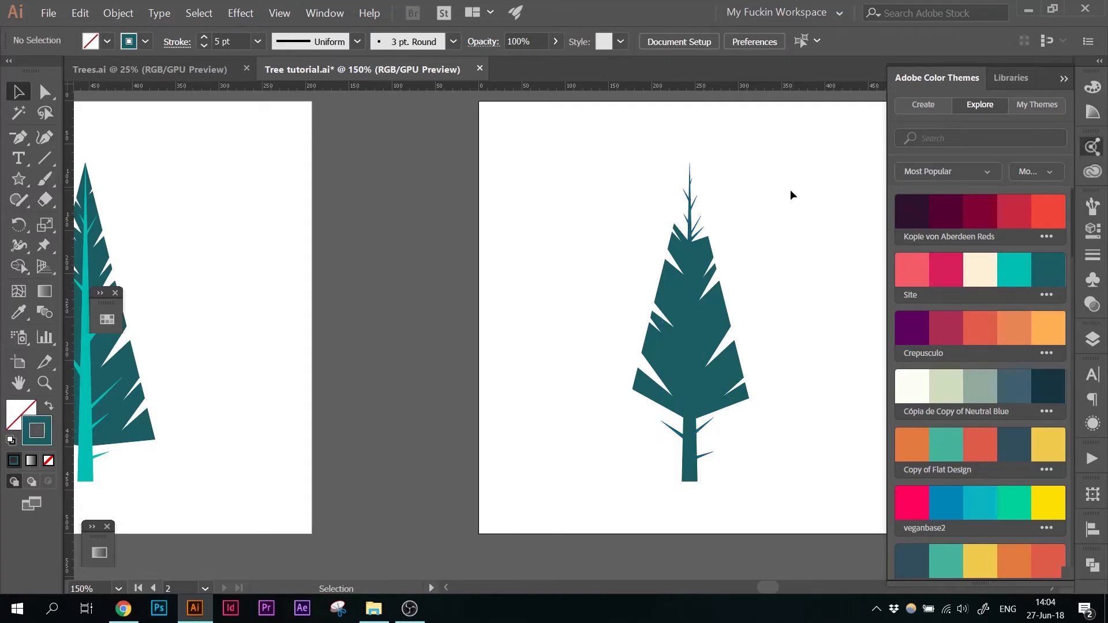
Move the inner anchor of the foliage's lowest left notch up about 14 px and clear the selection
key("a")
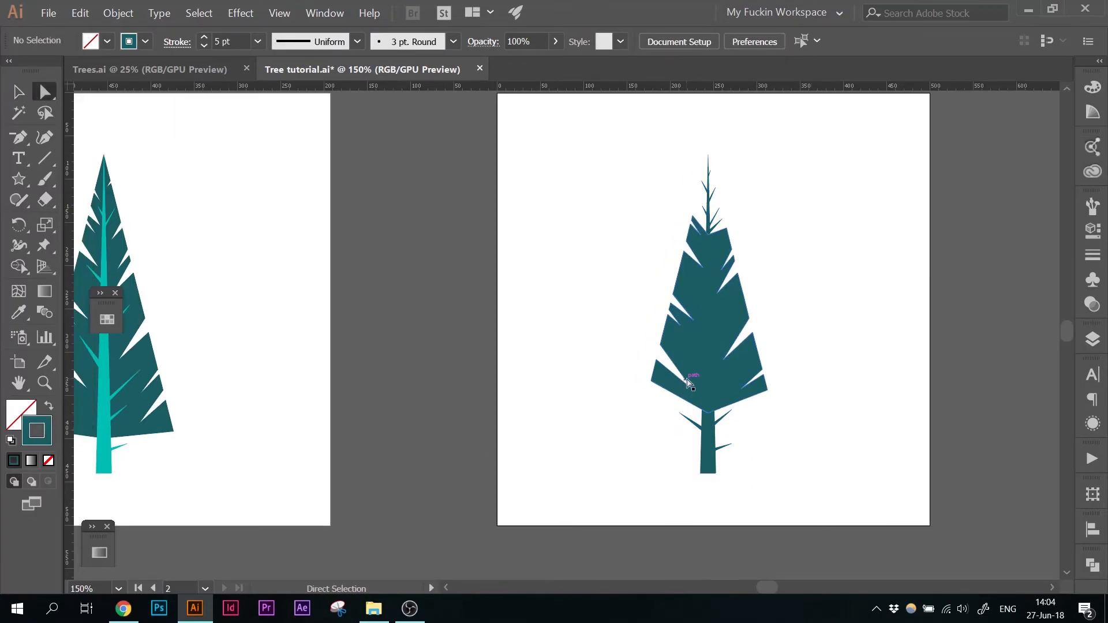
left_click(692, 391)
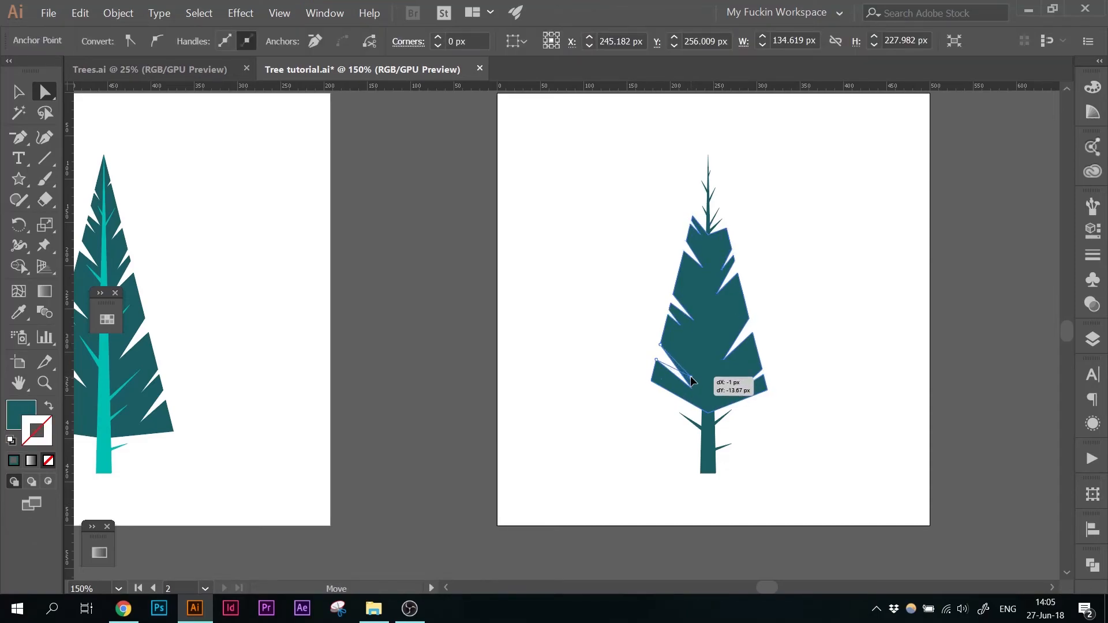
left_click(616, 454)
key("c")
key("v")
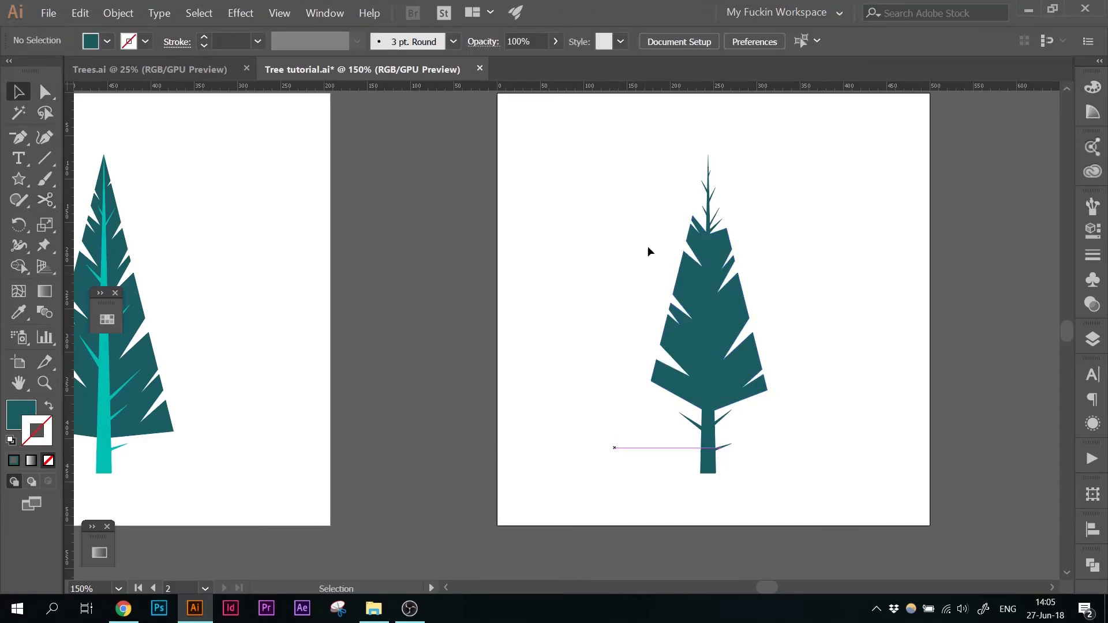
Group the foliage, trunk and branches of the tree on the second artboard
left_click_drag(634, 131, 828, 521)
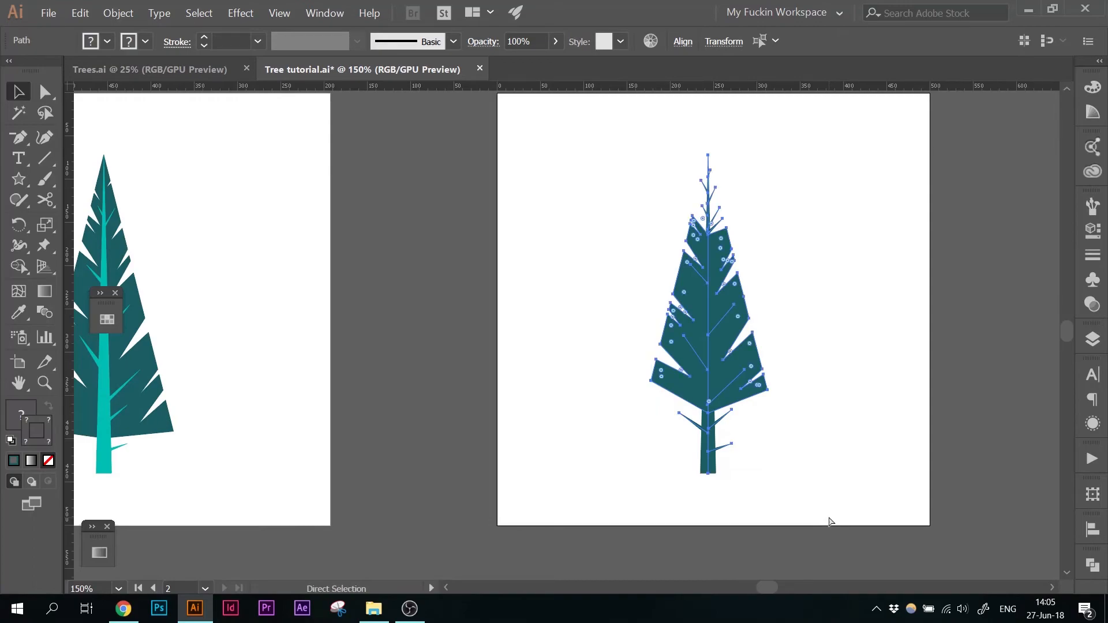
key("ctrl+g")
left_click(851, 385)
key("space")
left_click_drag(808, 372, 906, 382)
left_click_drag(819, 346, 869, 341)
key("ctrl+z")
left_click(997, 306)
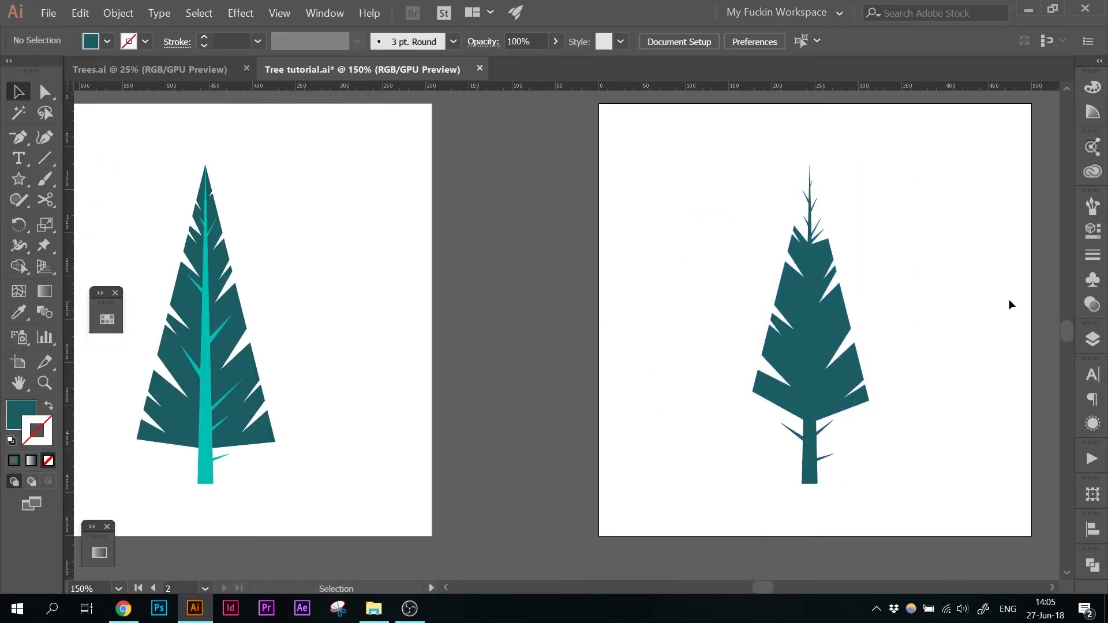
Unlock the original tree's group
left_click(1091, 339)
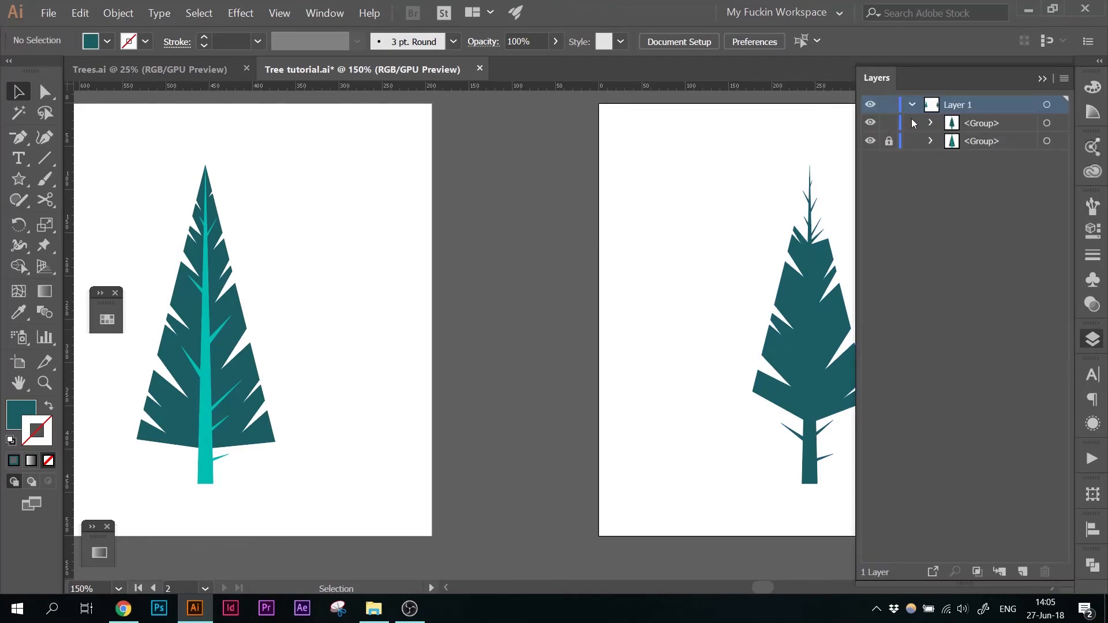
left_click(889, 142)
left_click(1042, 79)
Move the reshaped dark tree onto the first artboard so it overlaps the original tree's right side
key("ctrl+minus")
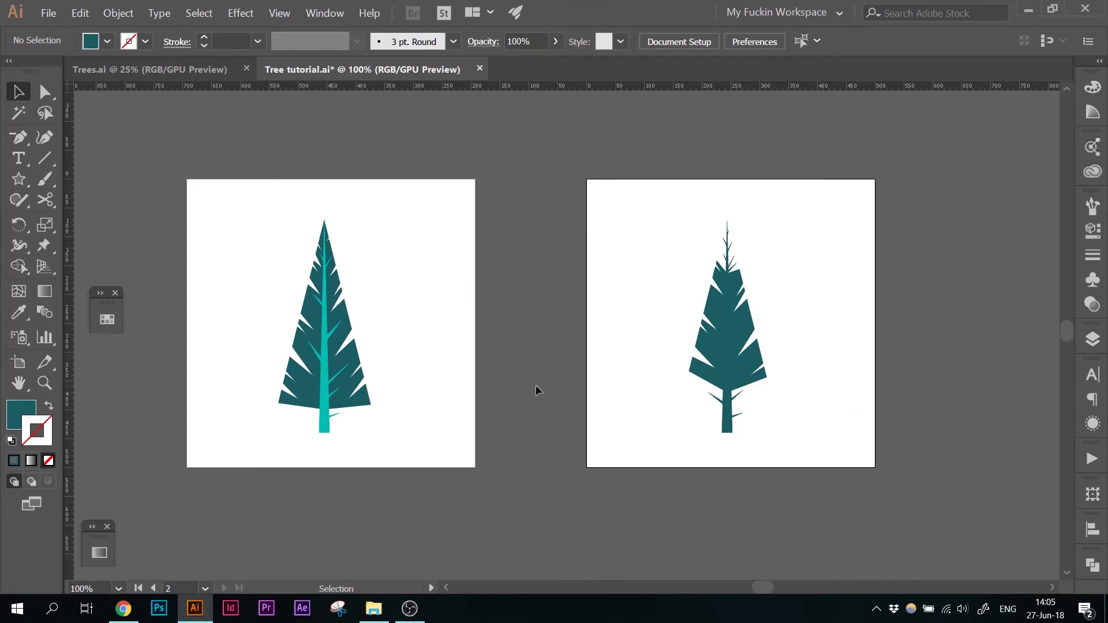
left_click(760, 346)
left_click_drag(728, 316, 366, 315)
left_click(438, 335)
Isolate the original tree's foliage, fill it with the bright teal of its trunk, remove its stroke and exit isolation
left_click(300, 385)
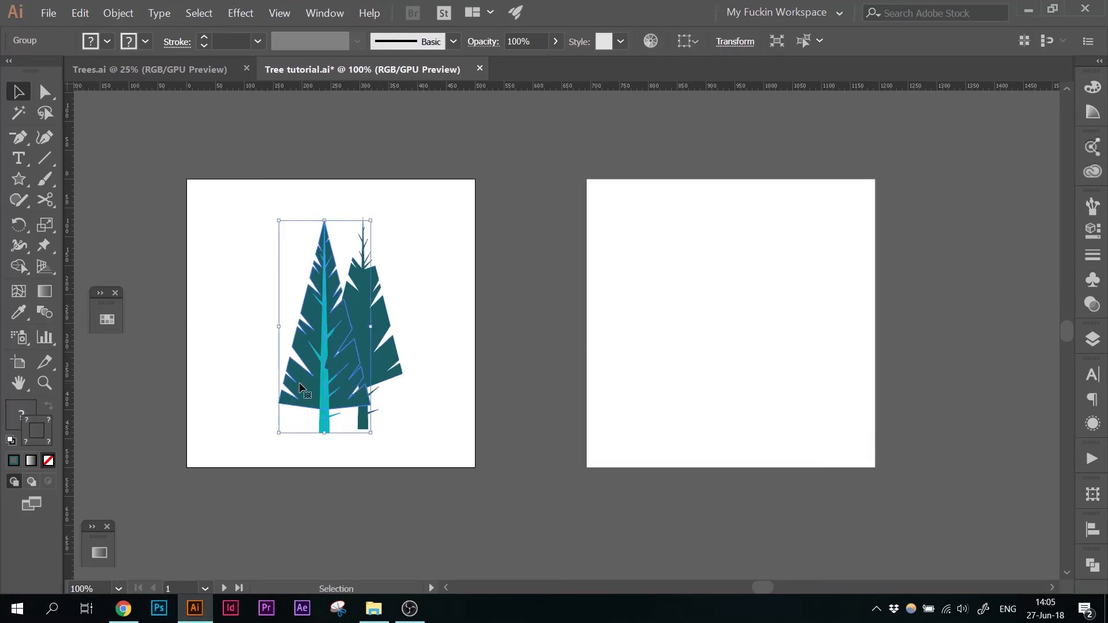
double_click(300, 385)
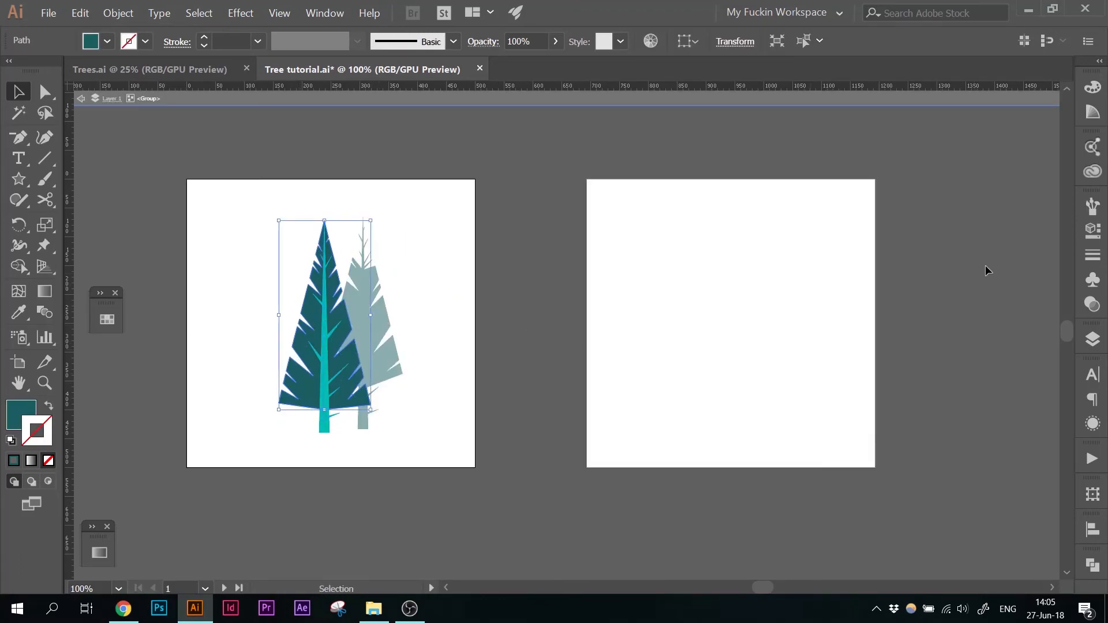
left_click(1092, 146)
left_click(44, 438)
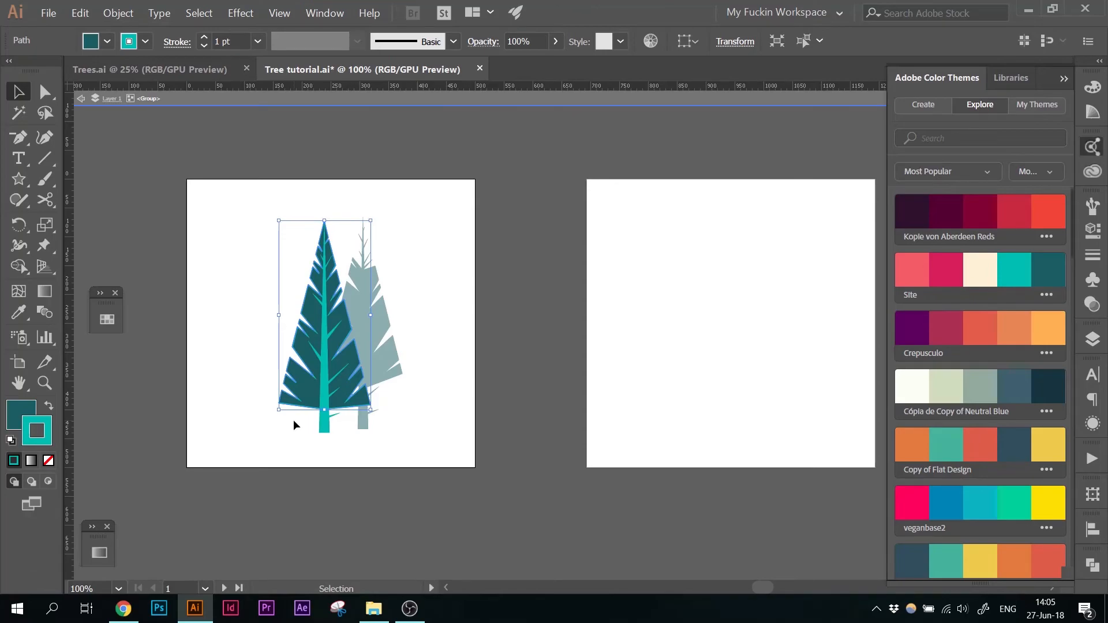
left_click(49, 406)
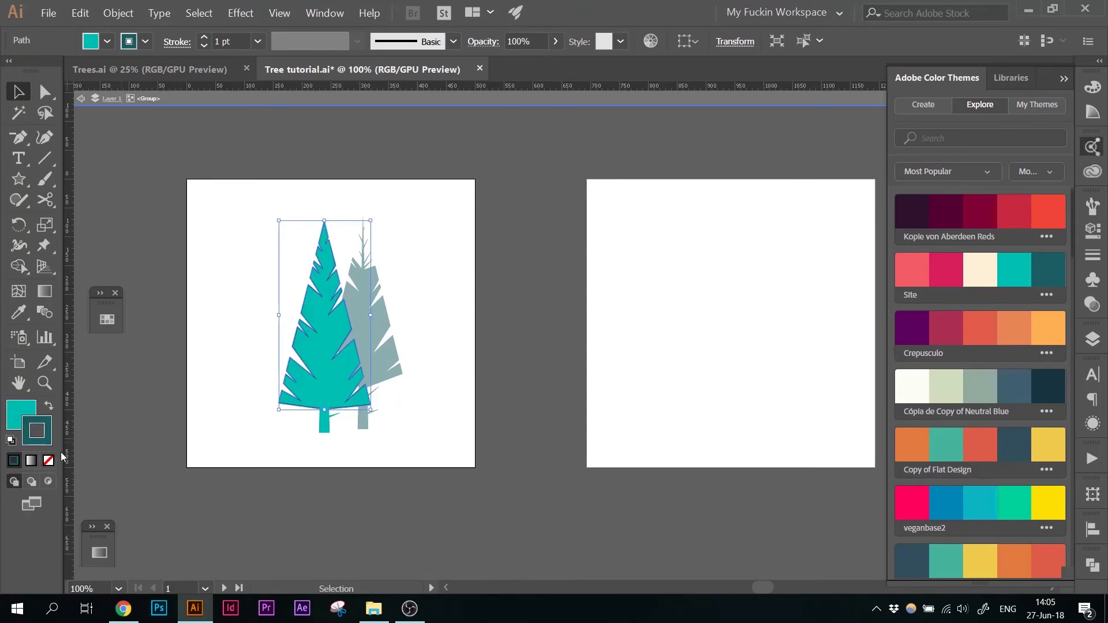
left_click(49, 461)
double_click(230, 331)
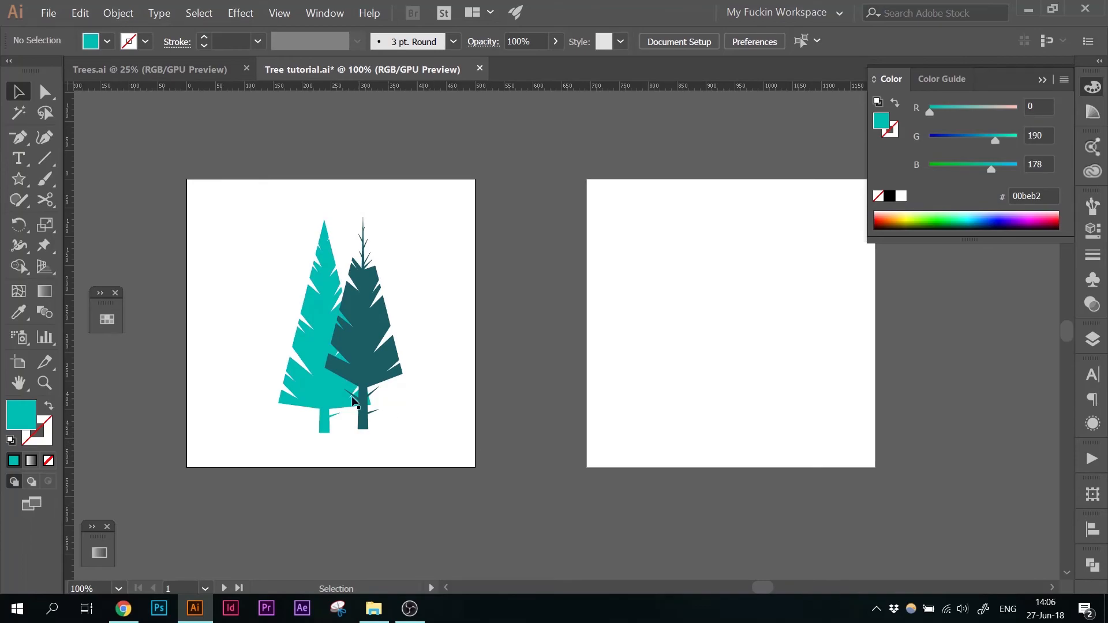
left_click(308, 388)
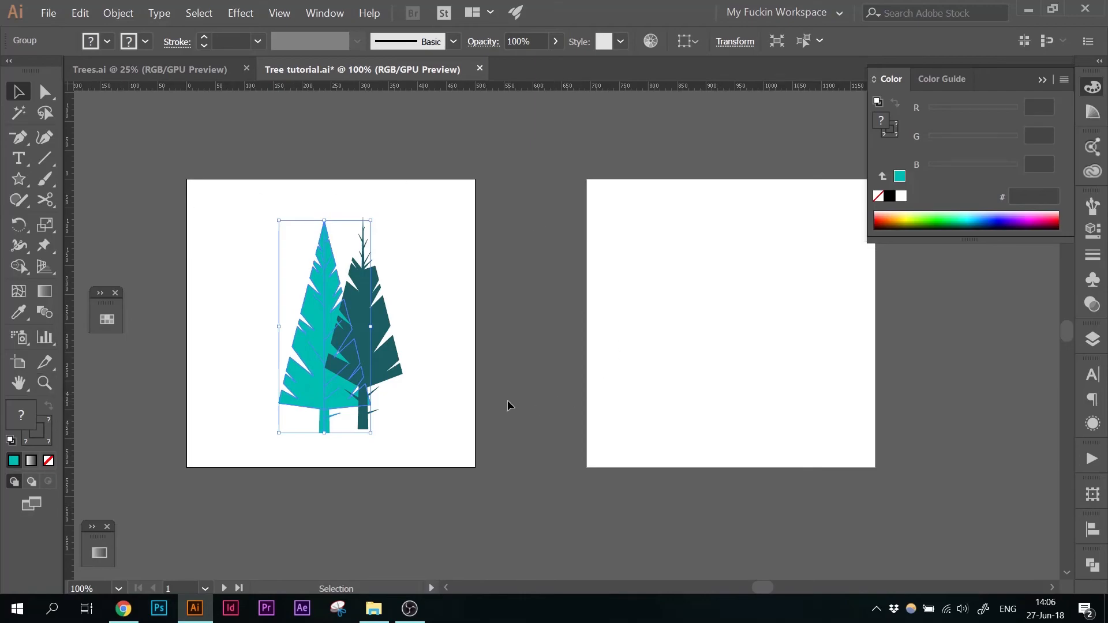
left_click(220, 309)
left_click_drag(220, 309, 306, 316)
left_click_drag(480, 326, 479, 330)
left_click(635, 402)
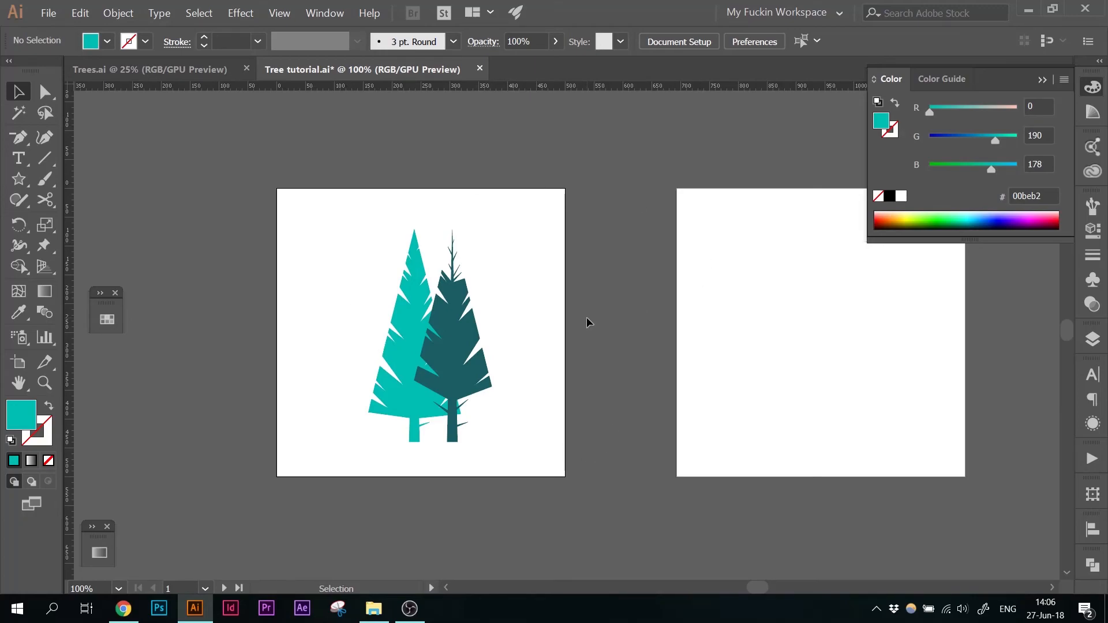
Save the Tree tutorial.ai document
left_click(49, 13)
left_click(81, 117)
Open Summer-Lighthouse-web.jpg maximized in Photos and examine an enlarged view of the pine trees around the lighthouse
key("super+d")
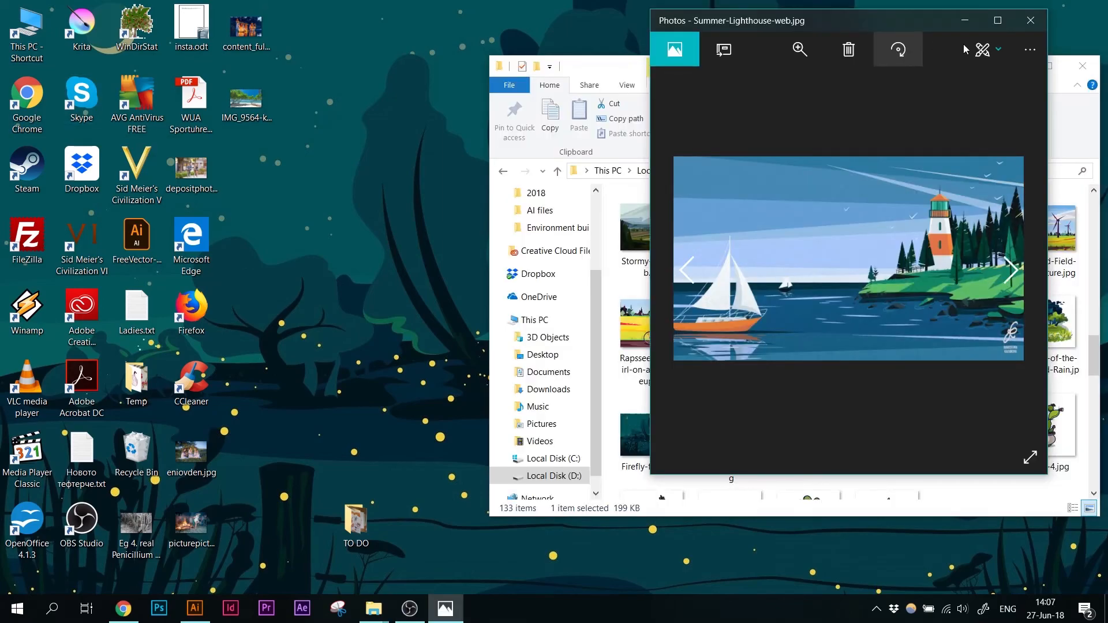
left_click(998, 21)
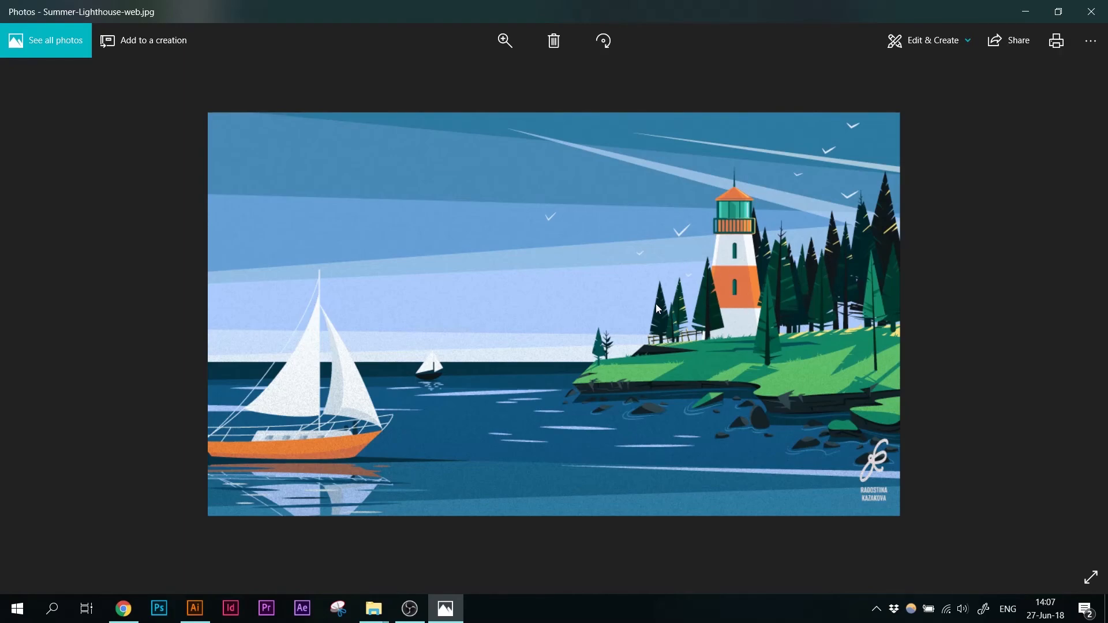
scroll(655, 303, "up", 5)
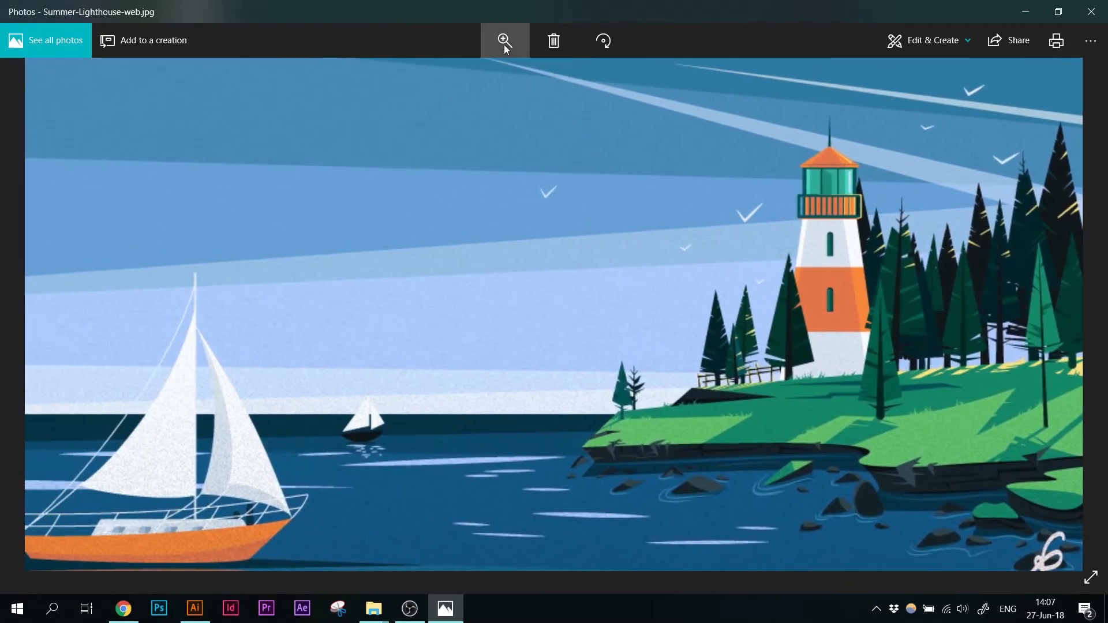
left_click(504, 44)
left_click(489, 78)
left_click_drag(989, 329, 831, 338)
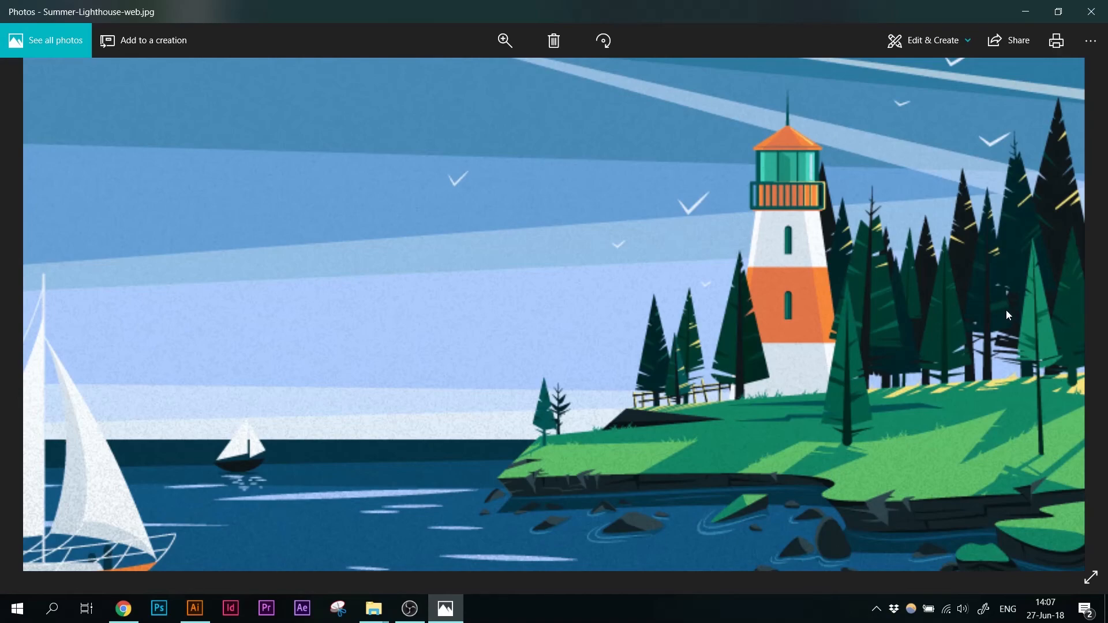
Switch back to Illustrator and rotate the dark tree slightly clockwise
left_click(206, 604)
left_click(462, 306)
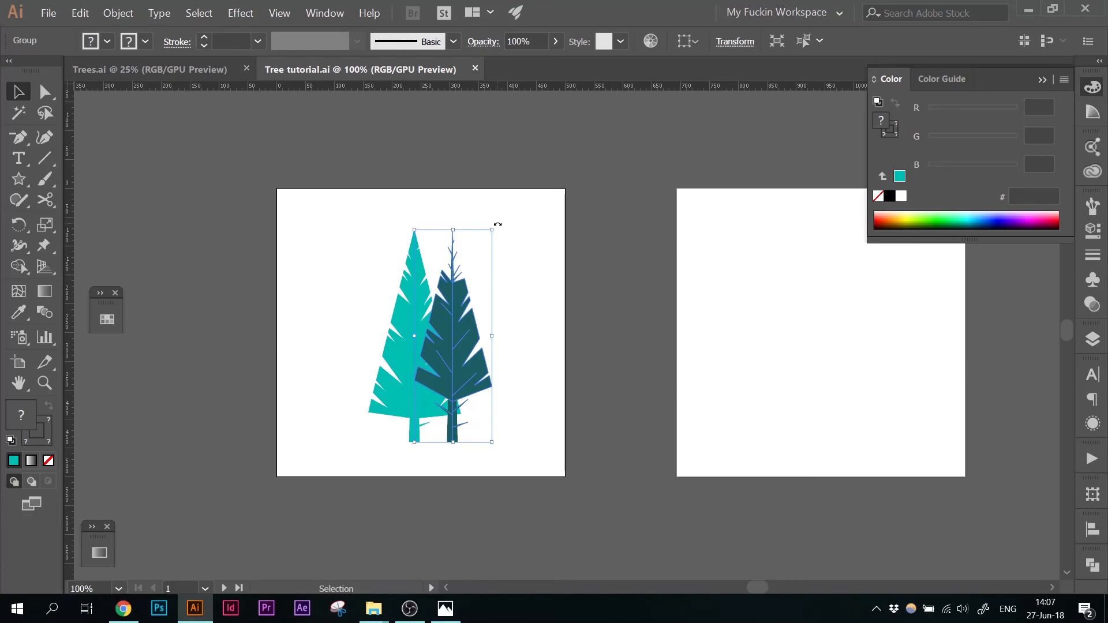
left_click_drag(497, 224, 502, 233)
left_click(575, 432)
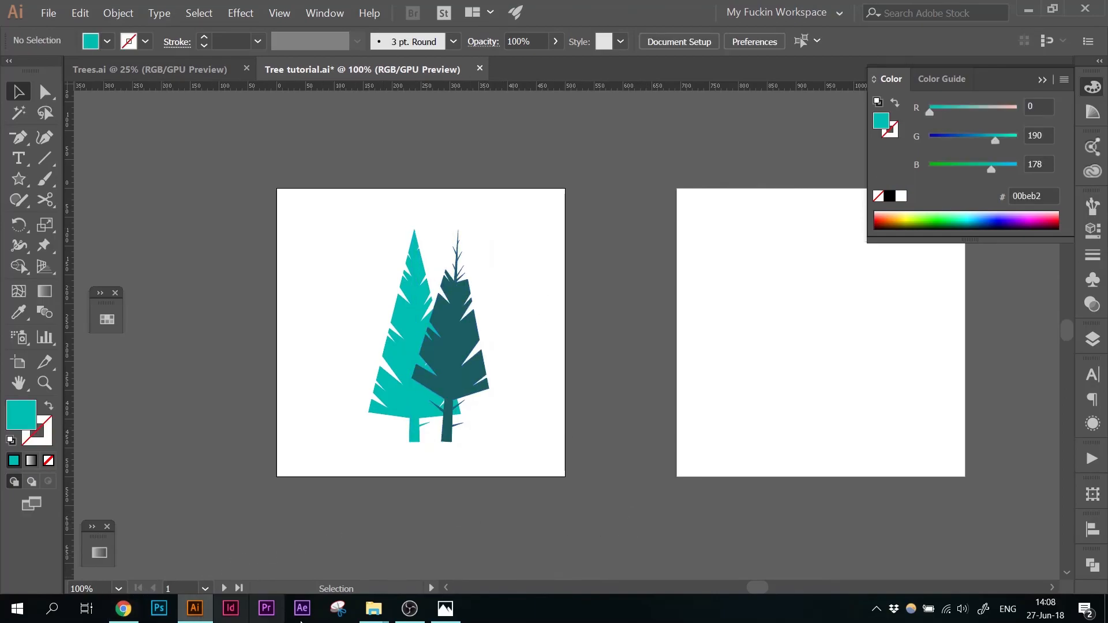
Review the whole lighthouse illustration in Photos, and open Landscape-builder--demo2.jpg maximized to examine its tree silhouettes
left_click(441, 617)
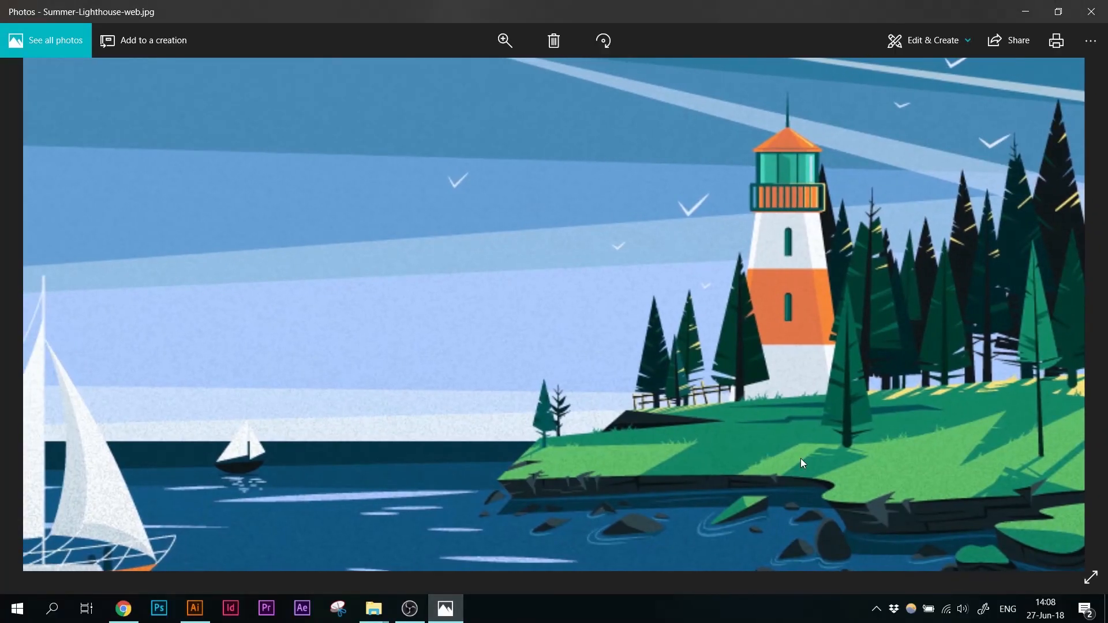
left_click(505, 40)
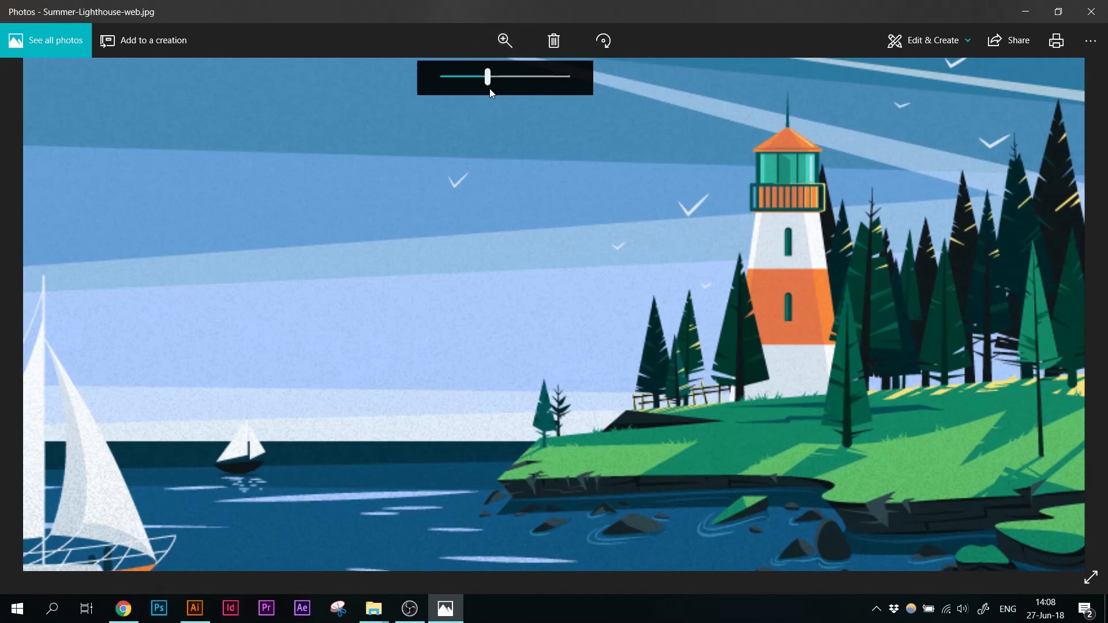
left_click_drag(491, 75, 383, 75)
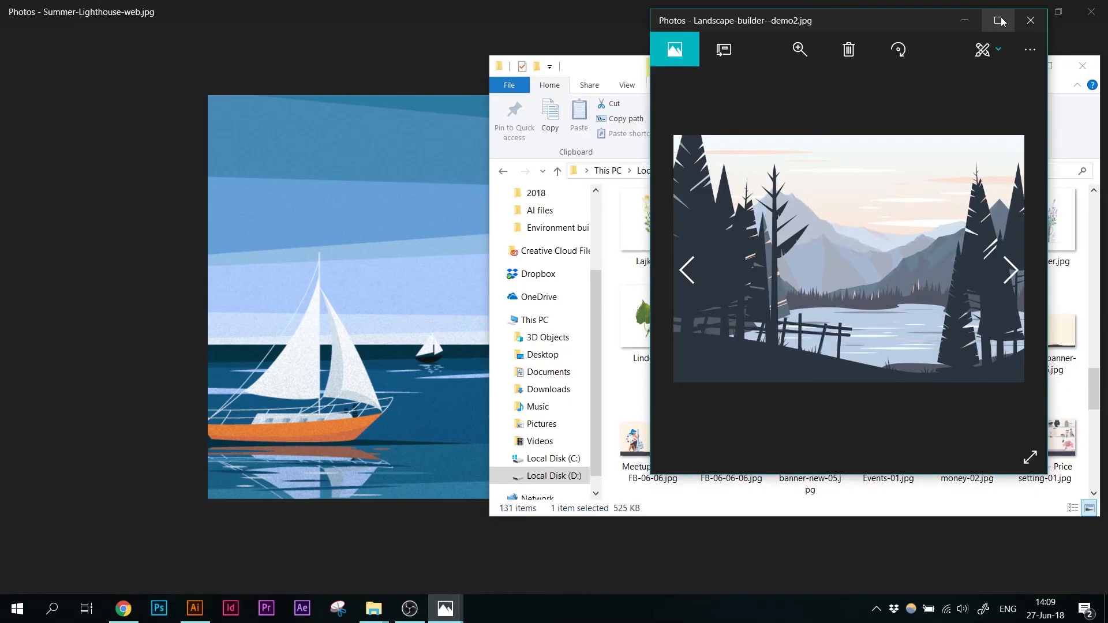
left_click(1001, 22)
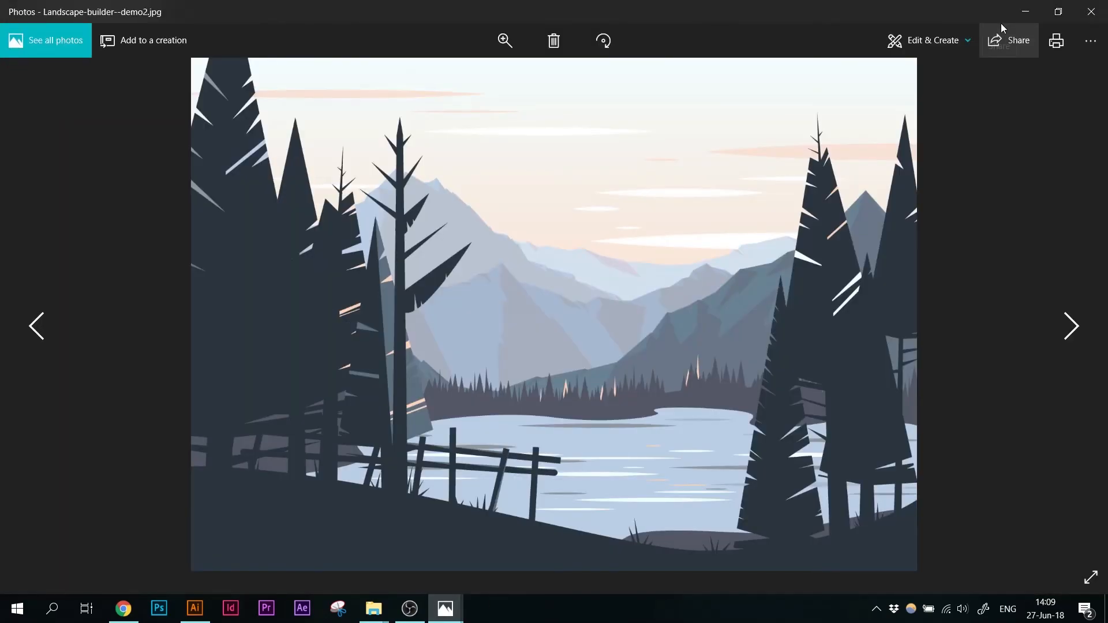